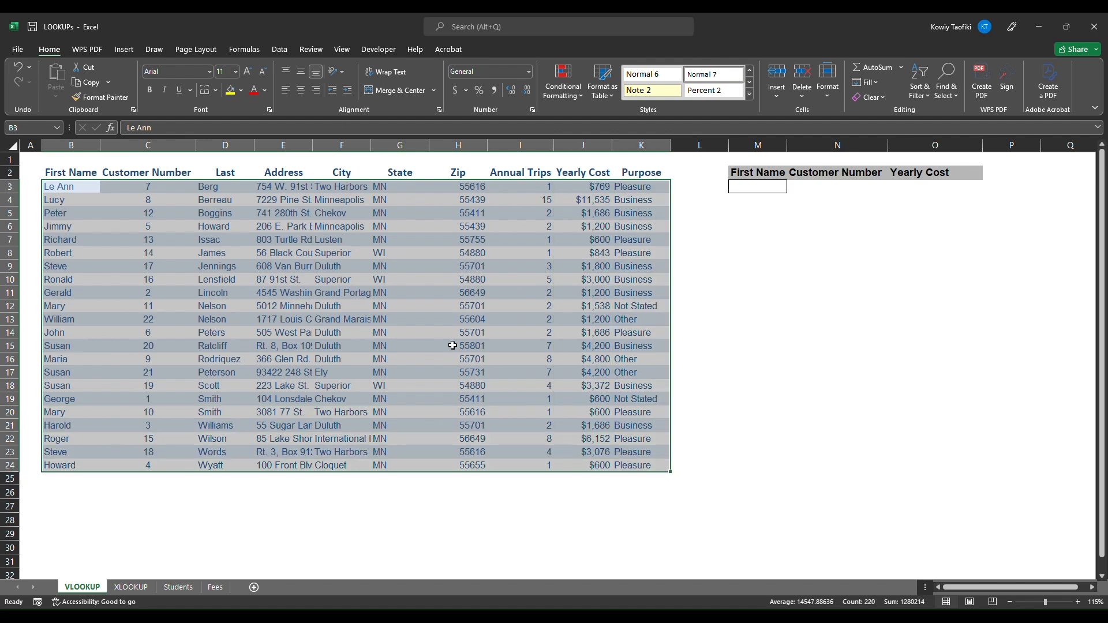
left_click(435, 334)
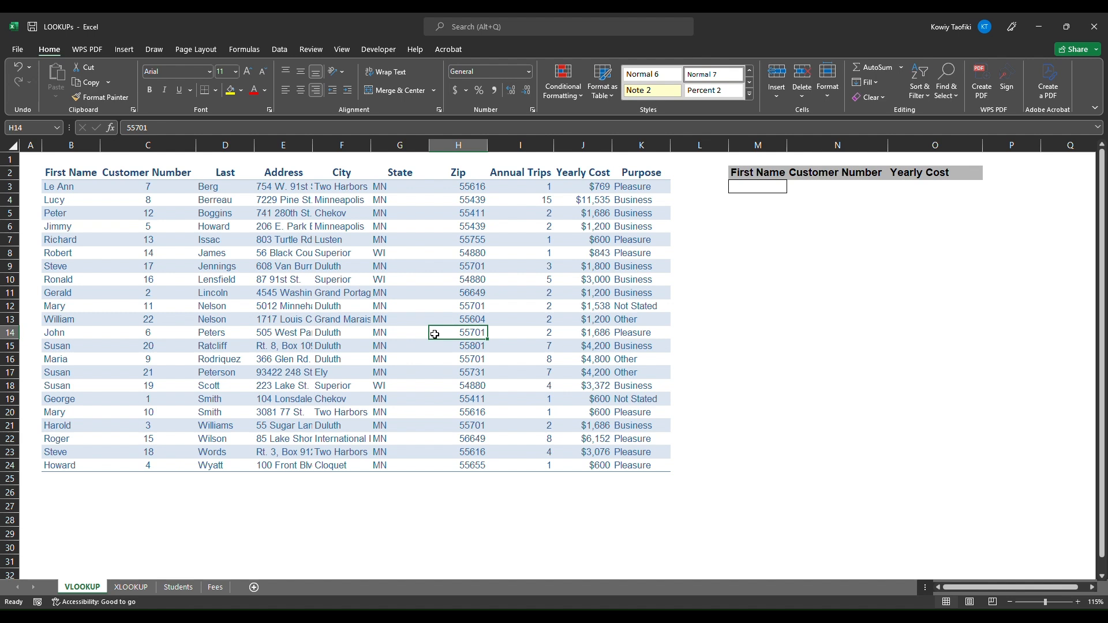
left_click(813, 186)
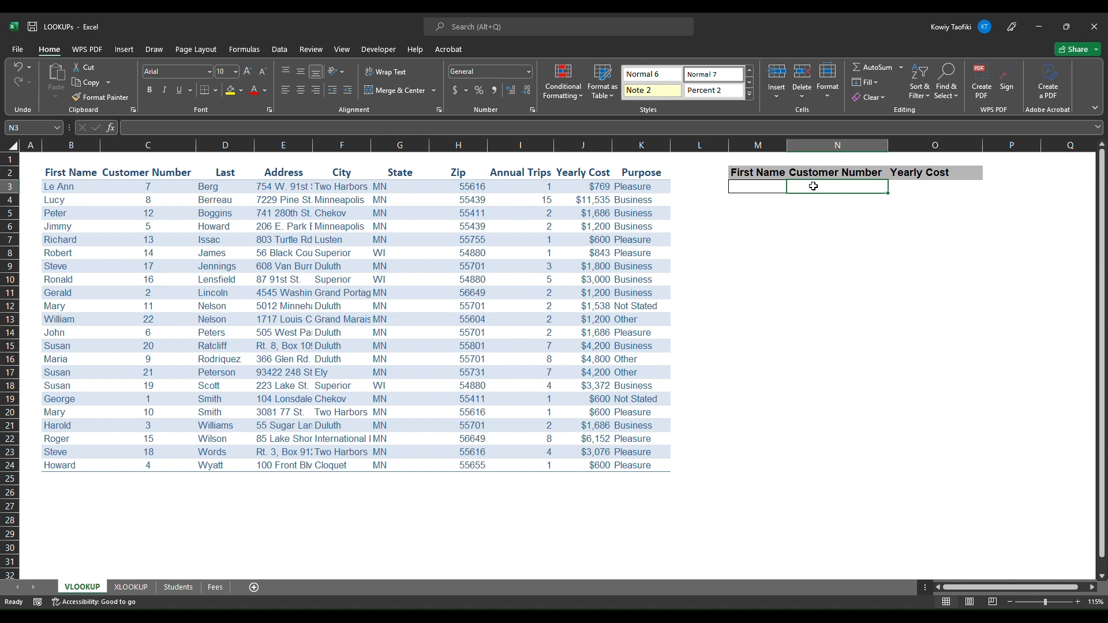
type("=")
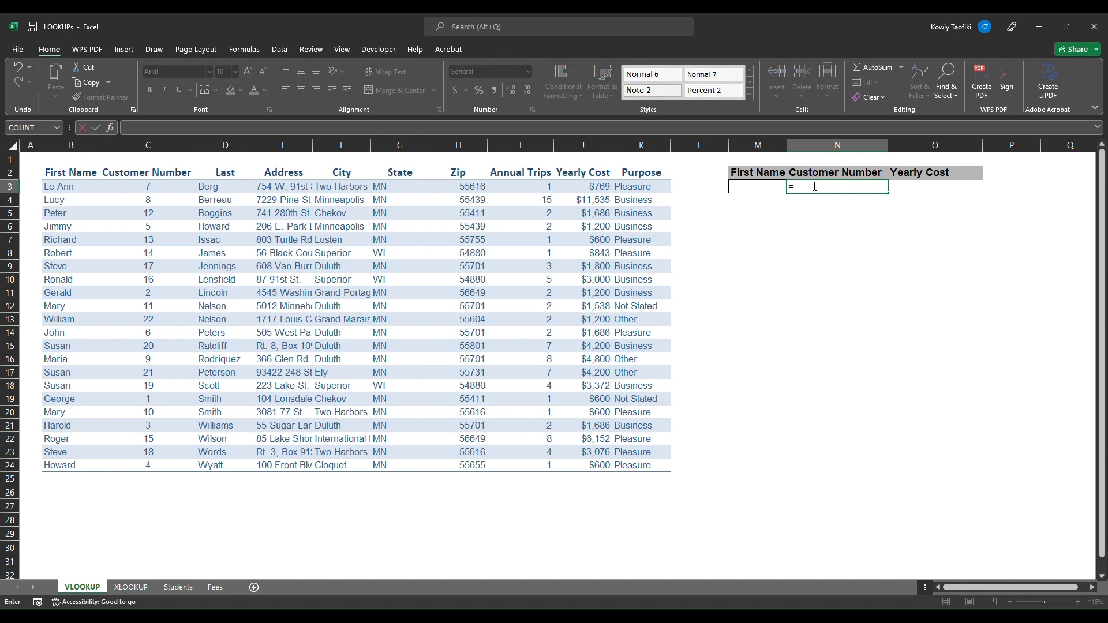
key("Escape")
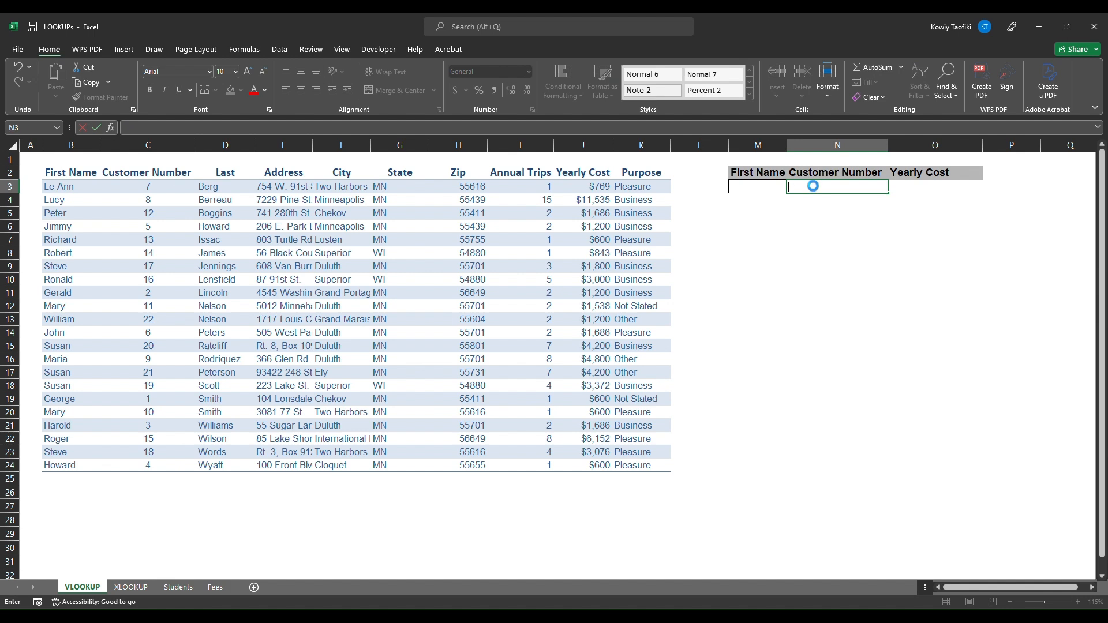
key("Left")
key("Up")
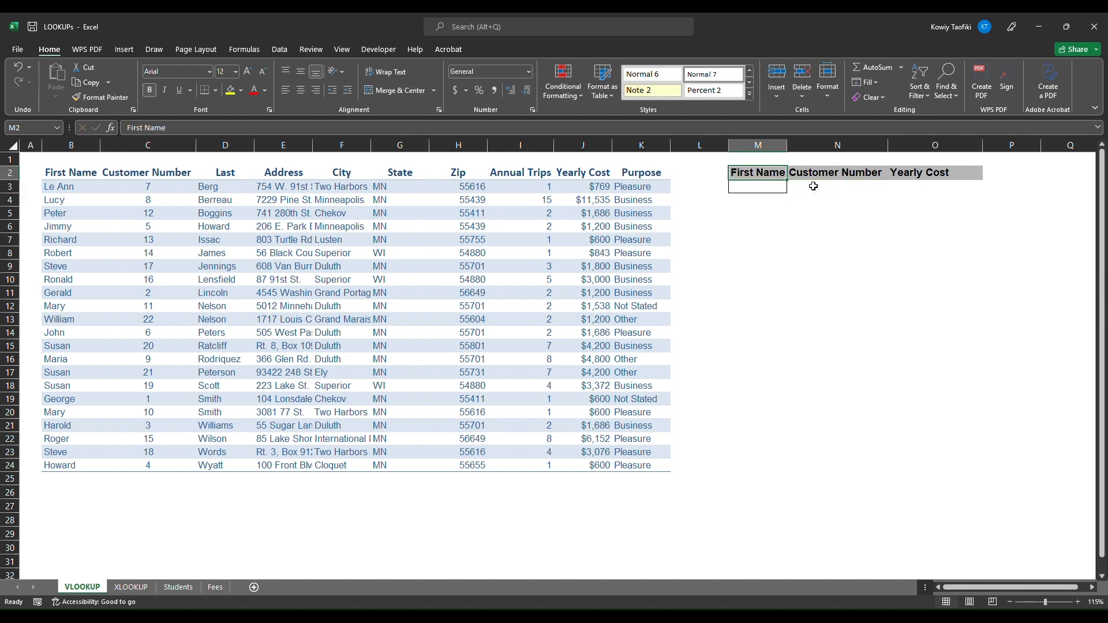
key("Right")
key("Right")
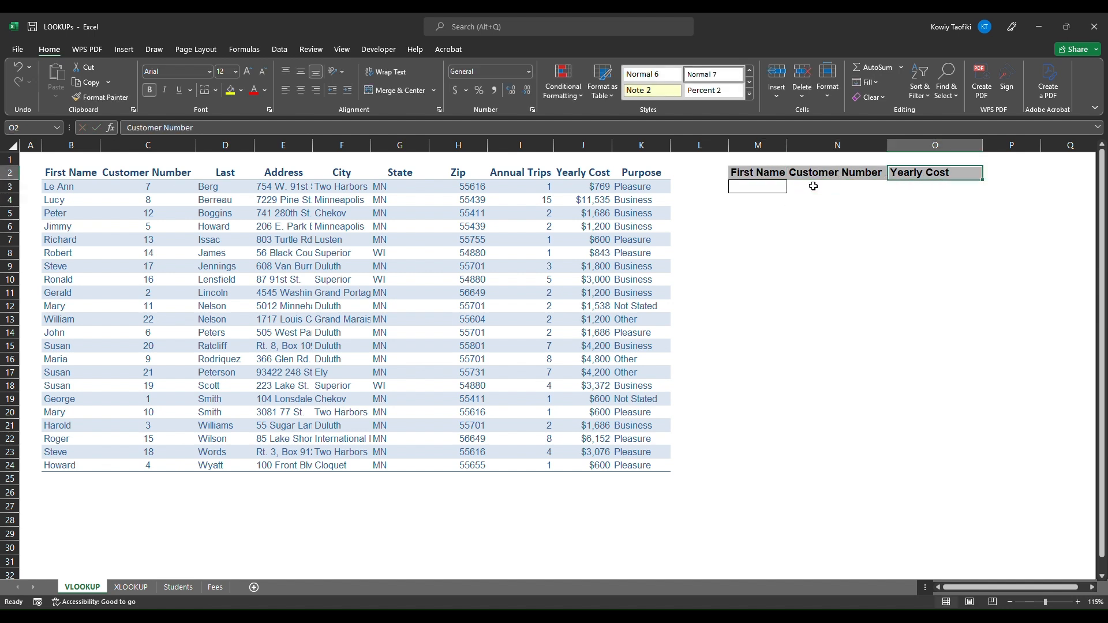
key("Down")
left_click(813, 186)
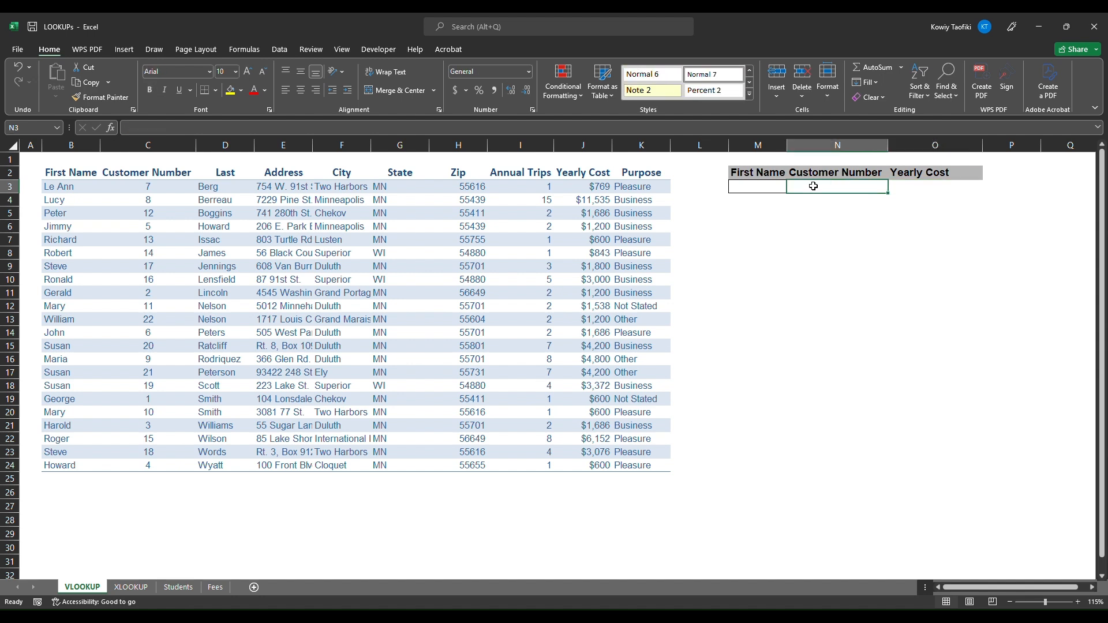
key("Left")
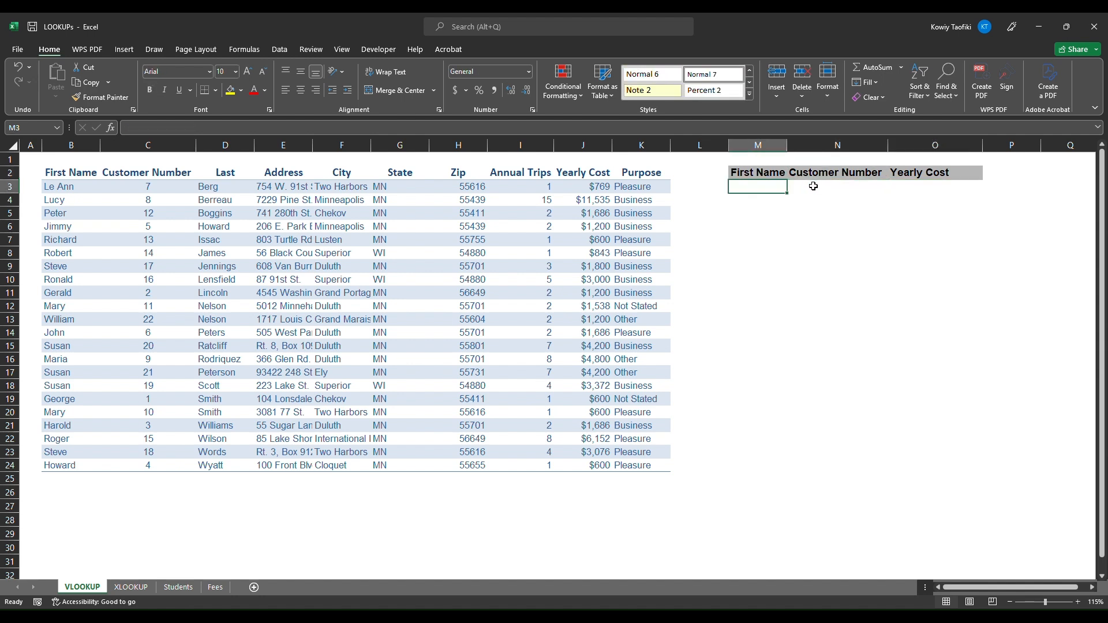
key("Right")
key("Right")
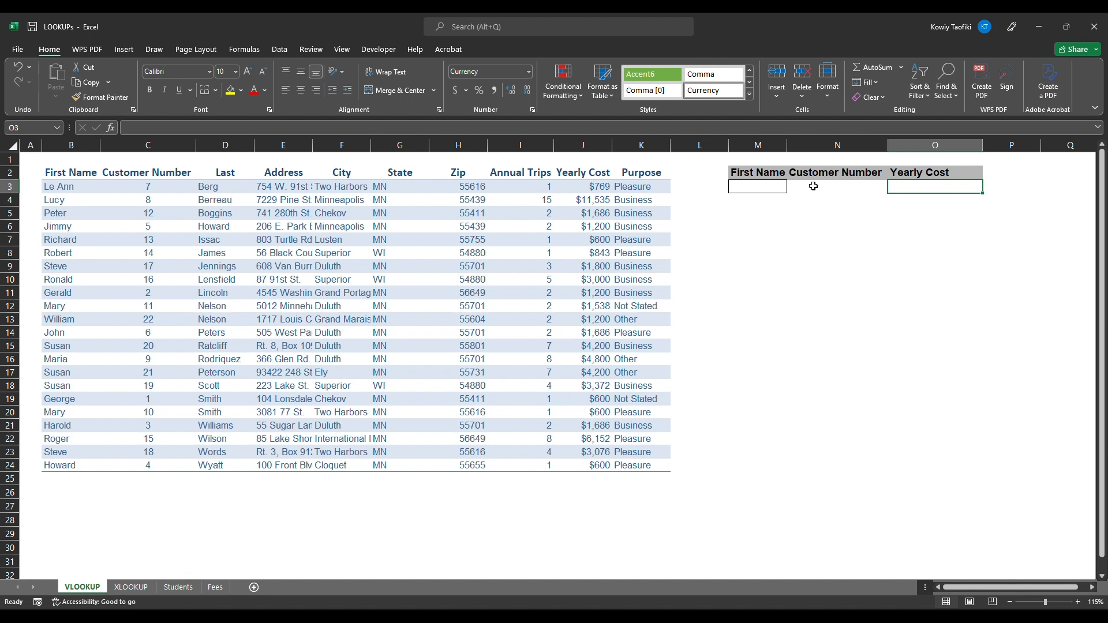
left_click(767, 185)
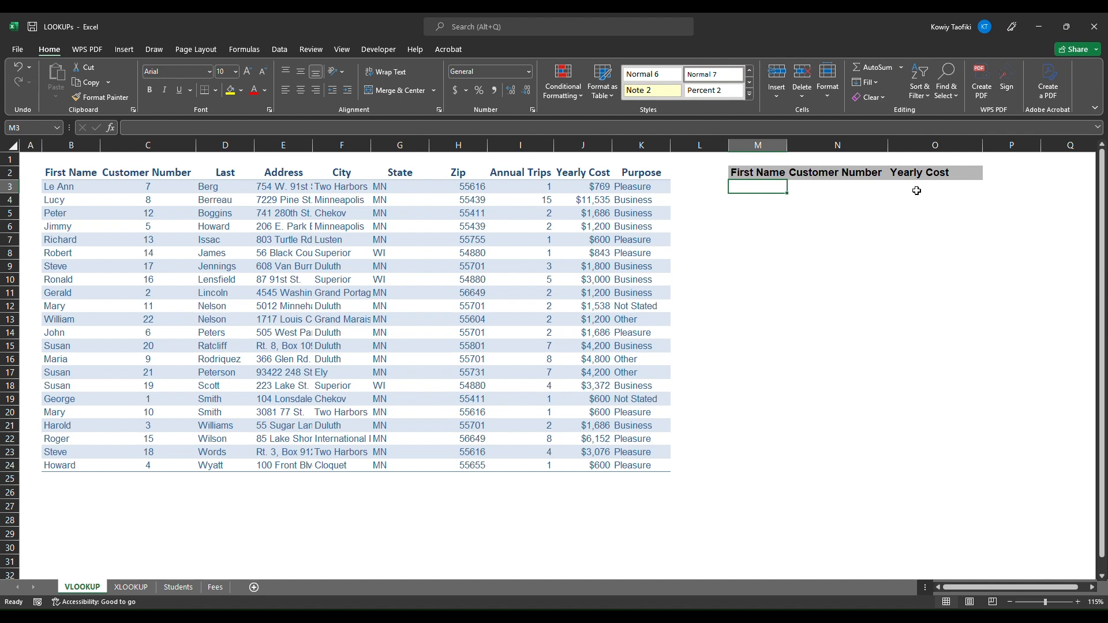
- Enter a VLOOKUP formula in N3 that finds M3 in B3:K24 and returns column 2, with range lookup 0 for an exact match
left_click(823, 188)
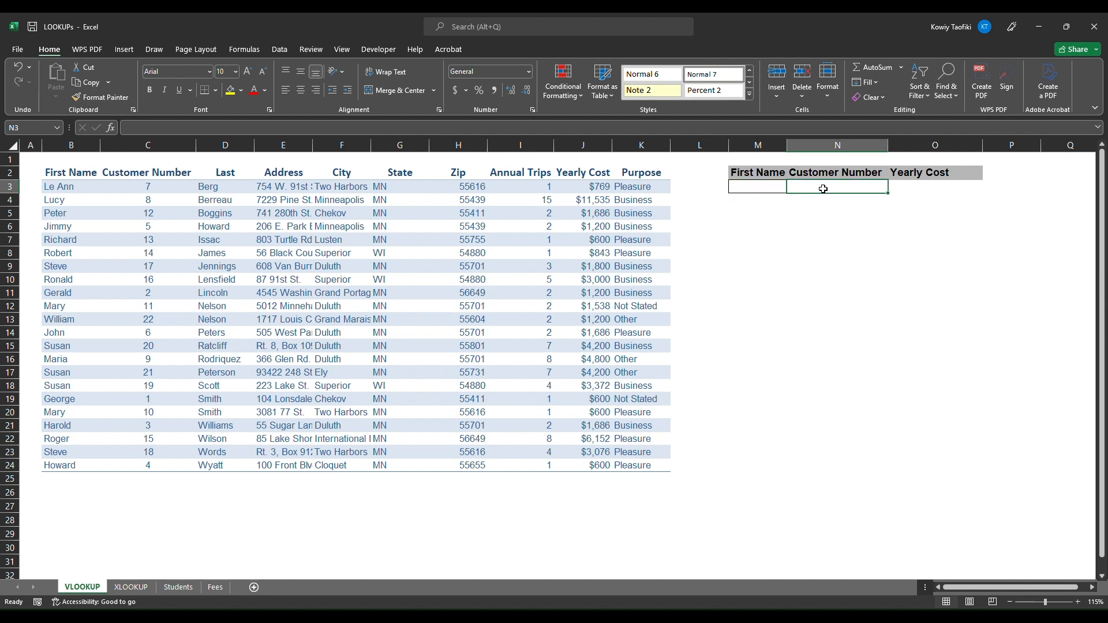
type("=vloo")
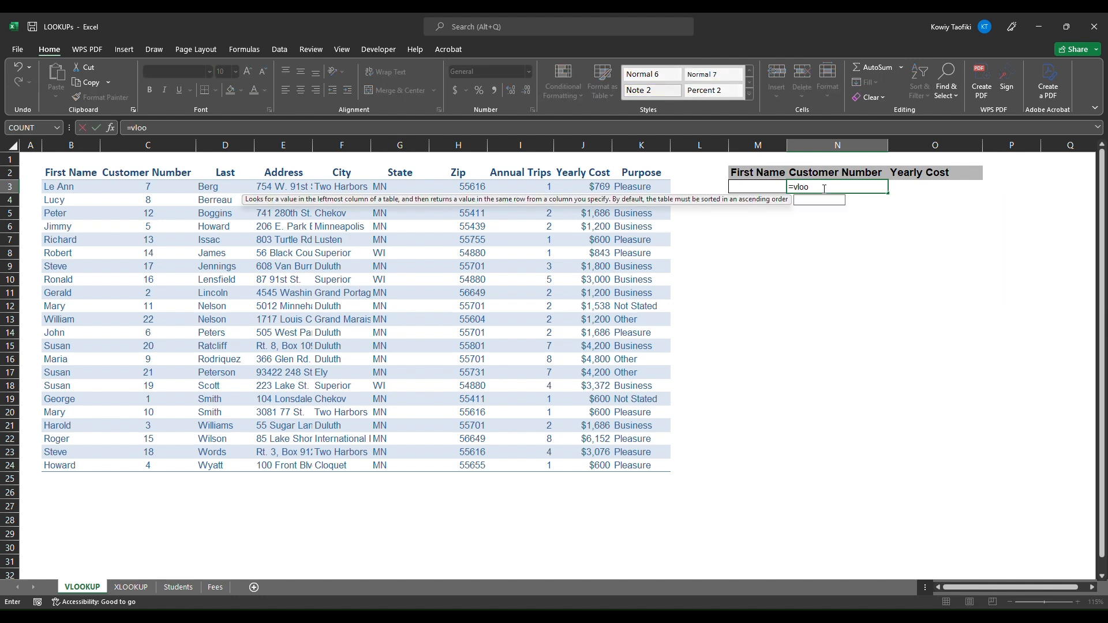
key("Tab")
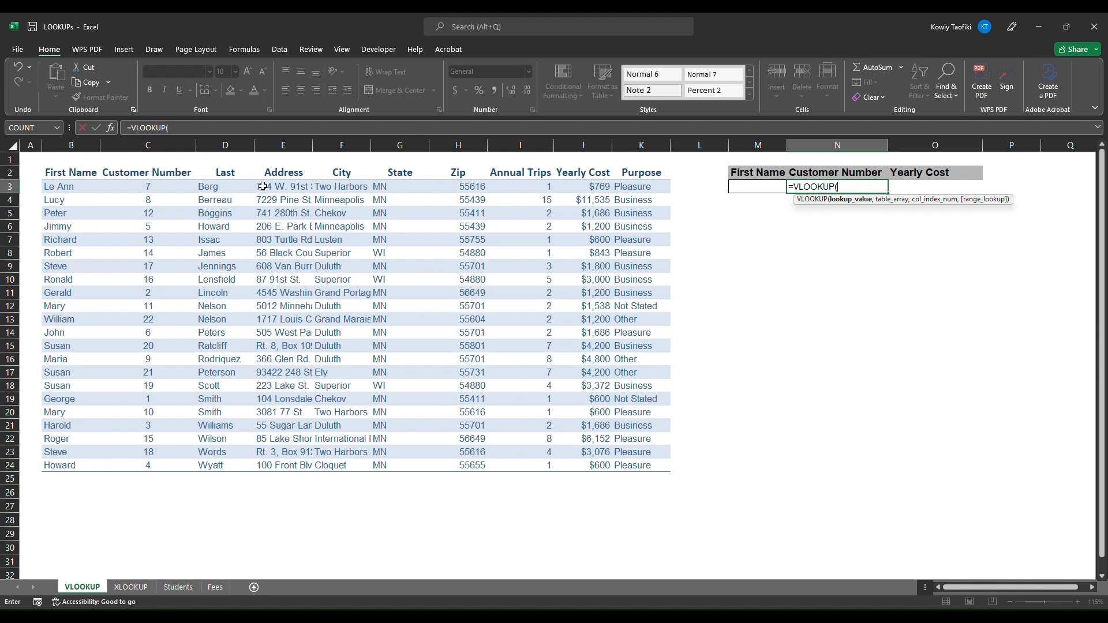
left_click(752, 187)
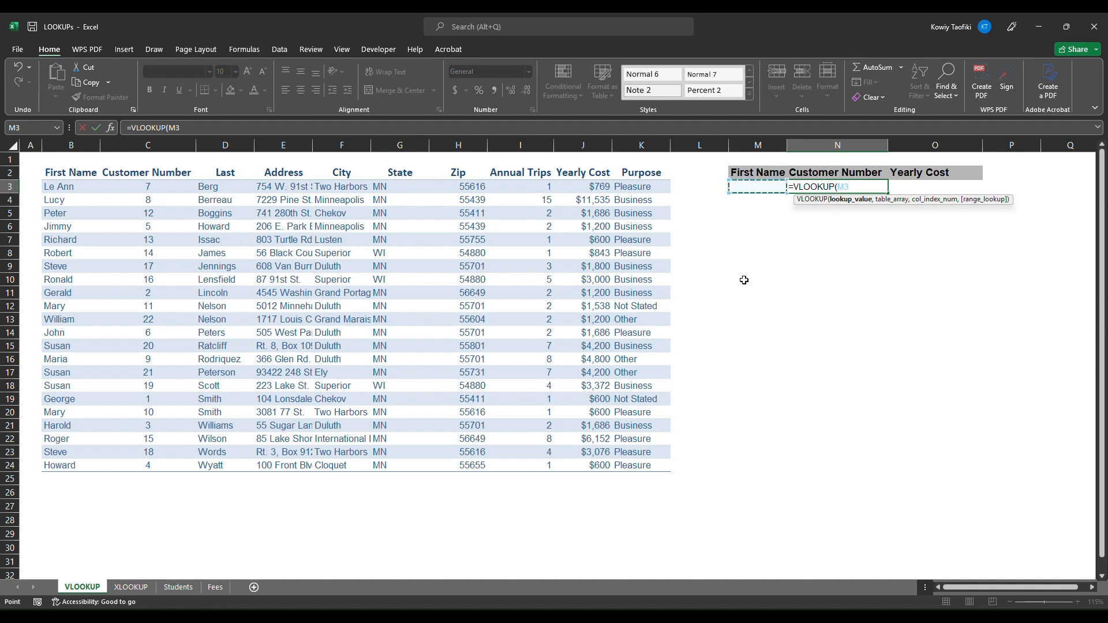
type(",")
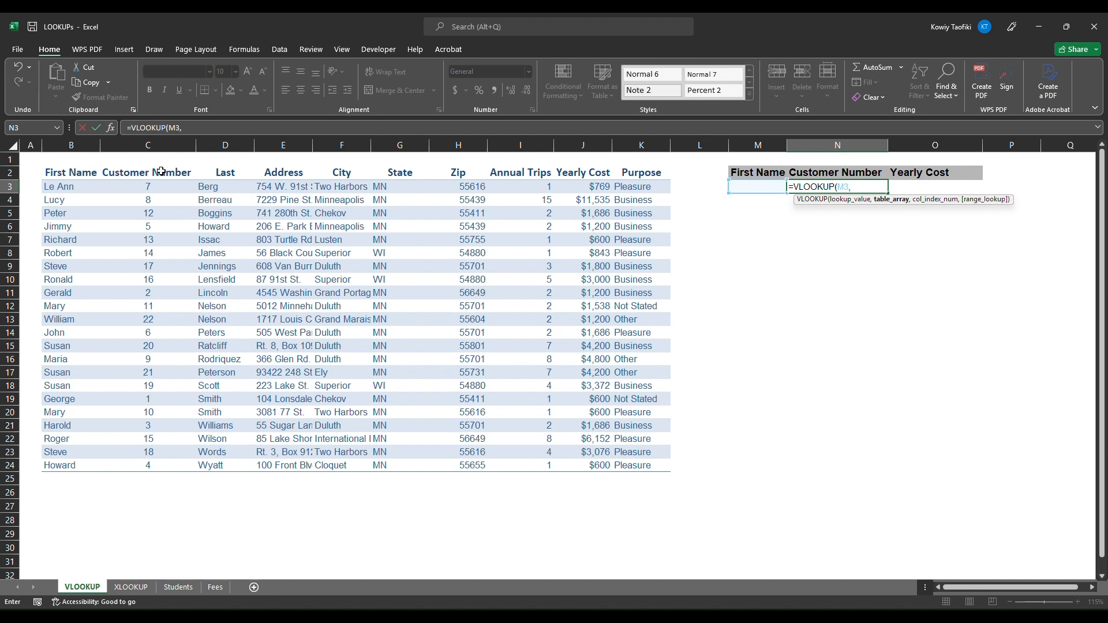
left_click(56, 186)
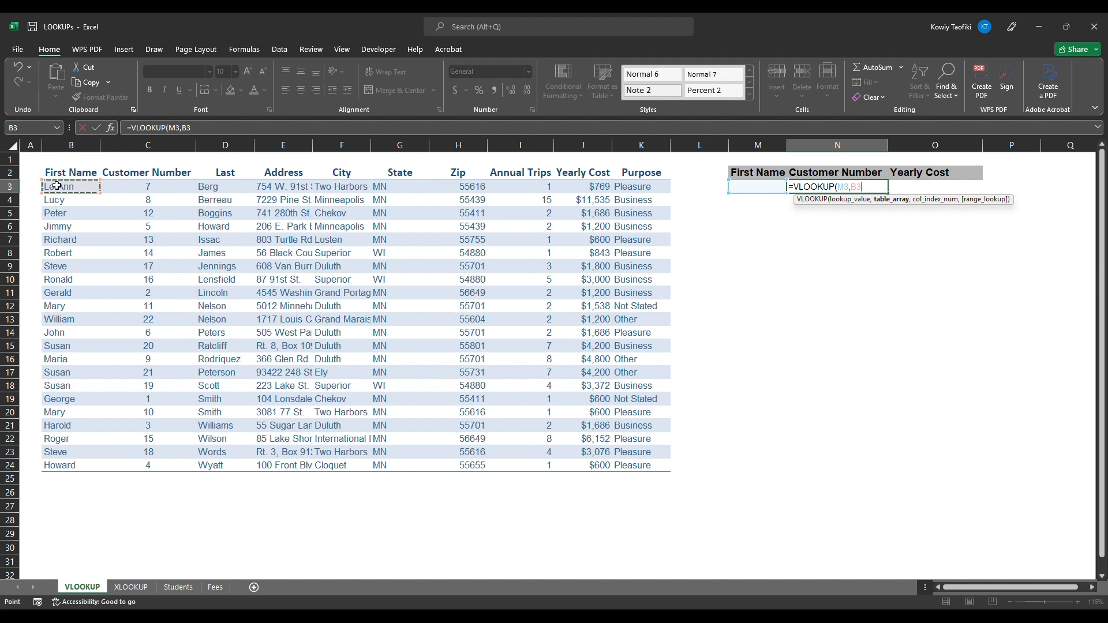
key("ctrl+shift+Right")
key("ctrl+shift+Down")
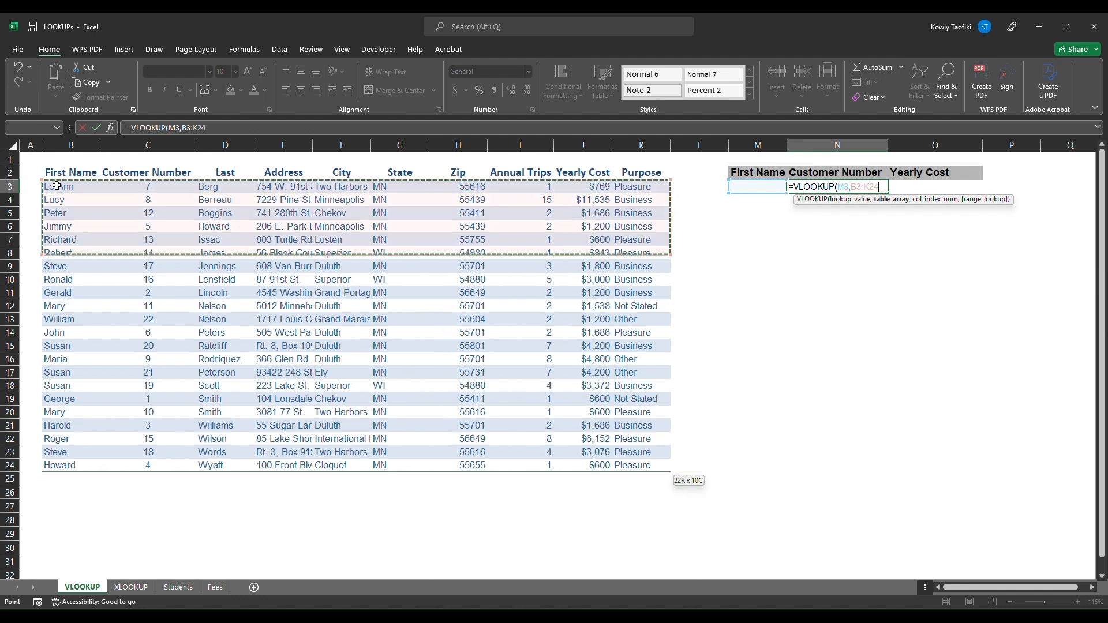
type(",2")
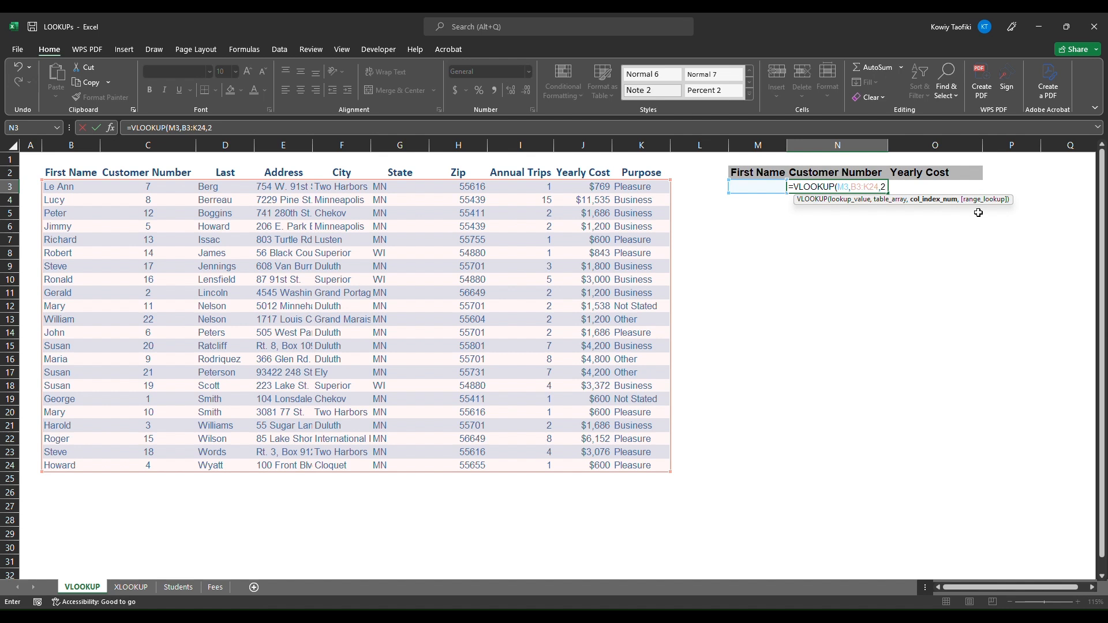
type(",")
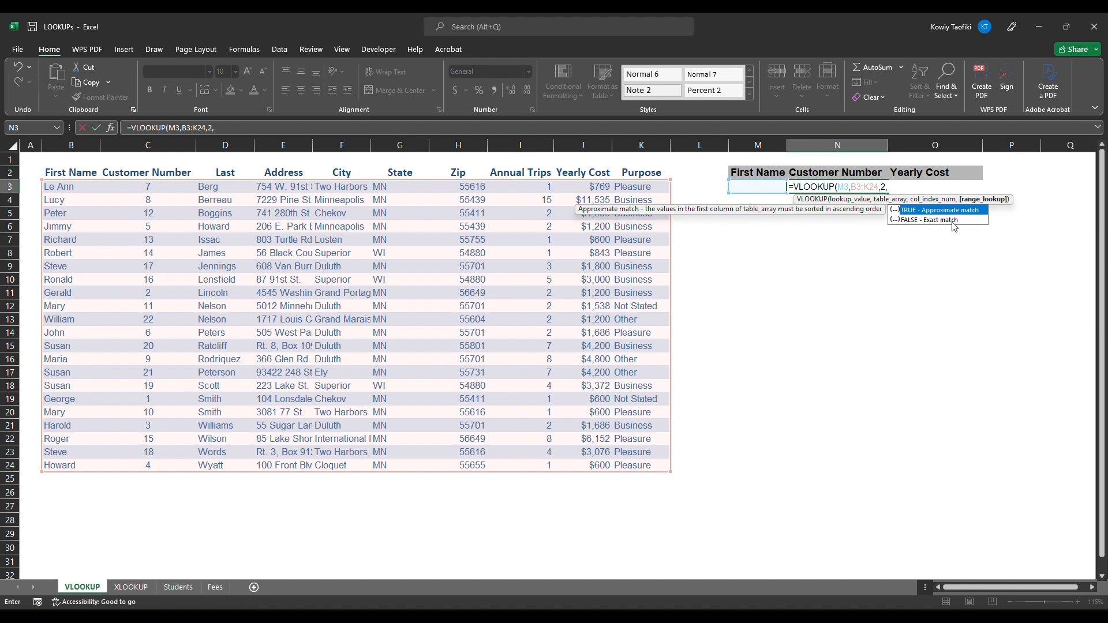
type("0)")
key("Return")
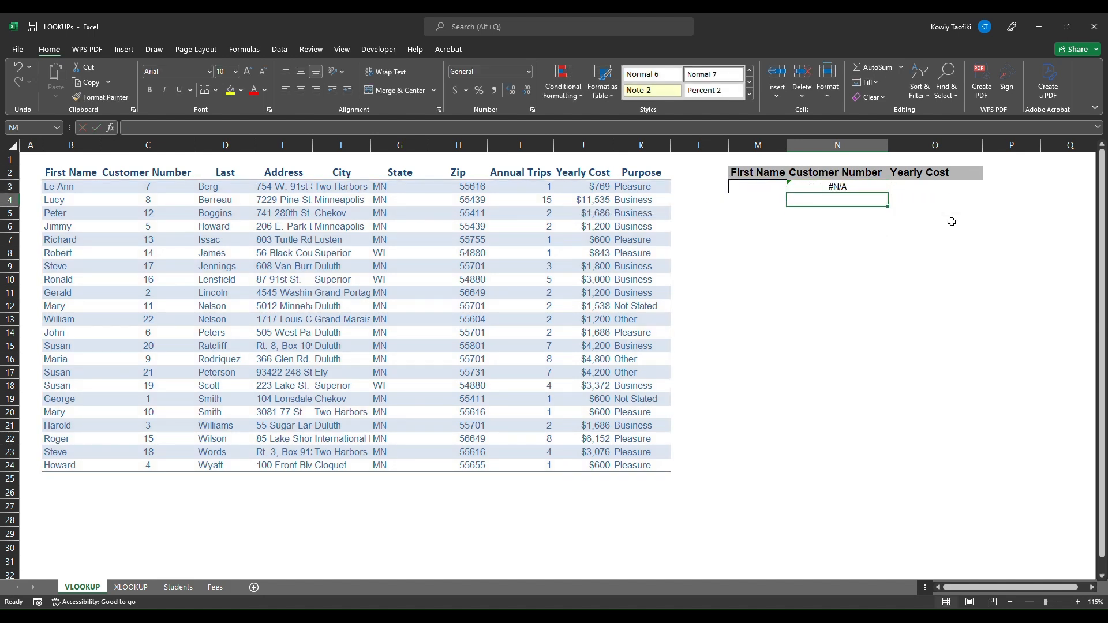
- Examine the lookup value reference in the Customer Number formula in N3
key("Up")
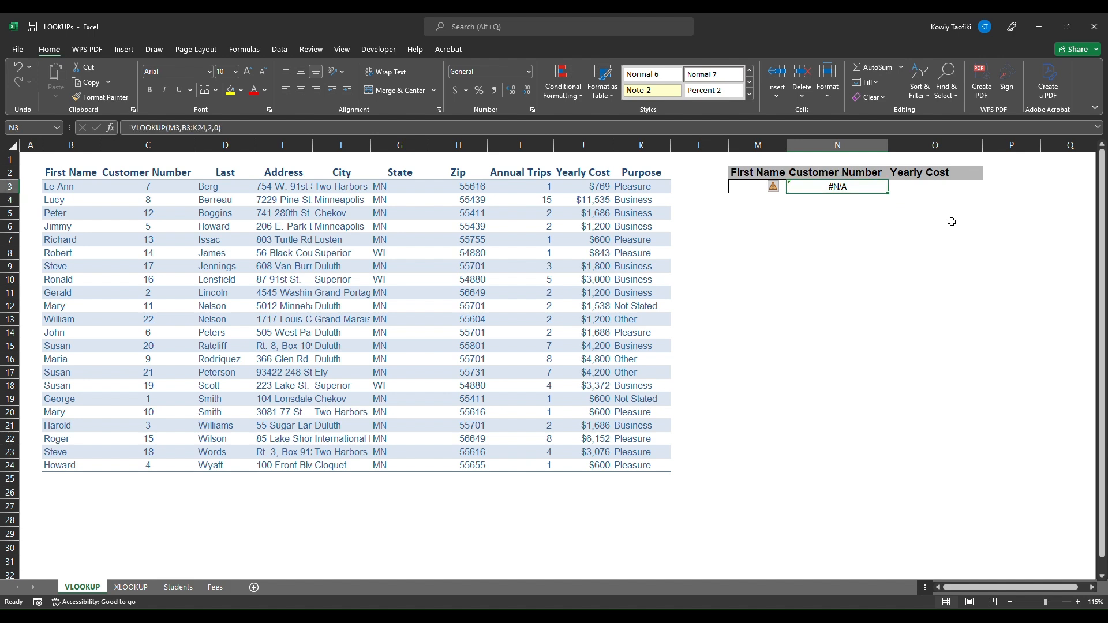
key("F2")
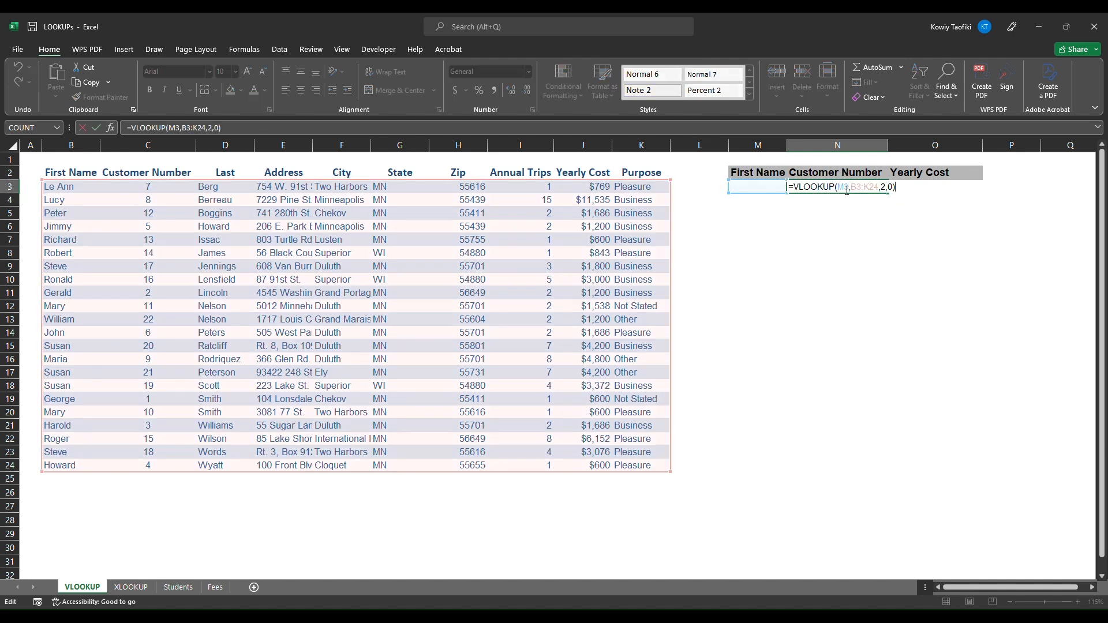
left_click(845, 187)
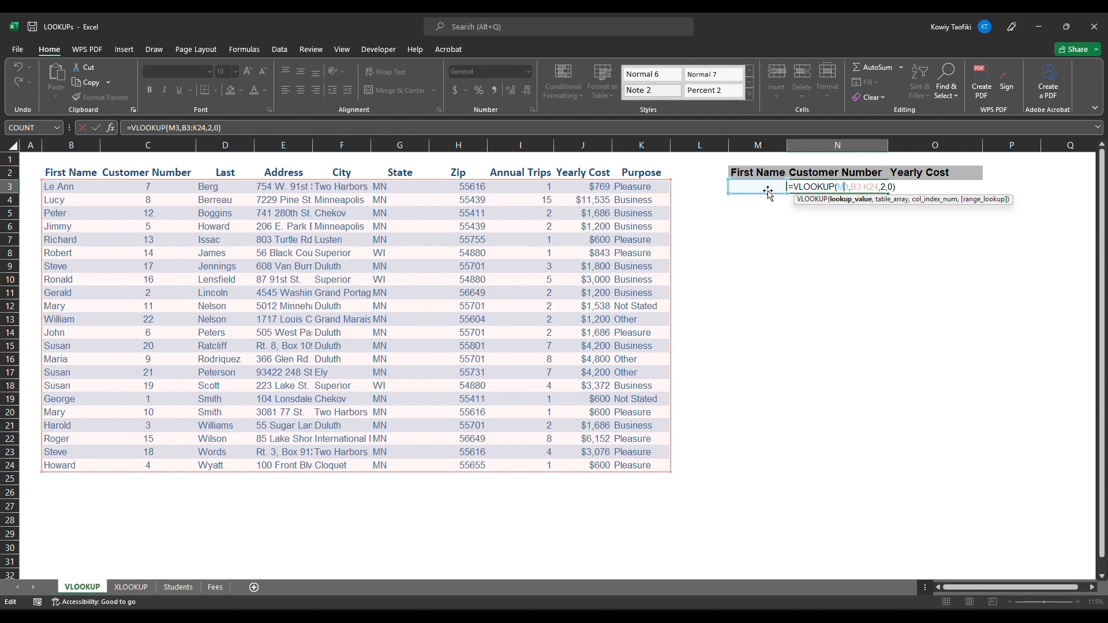
key("Return")
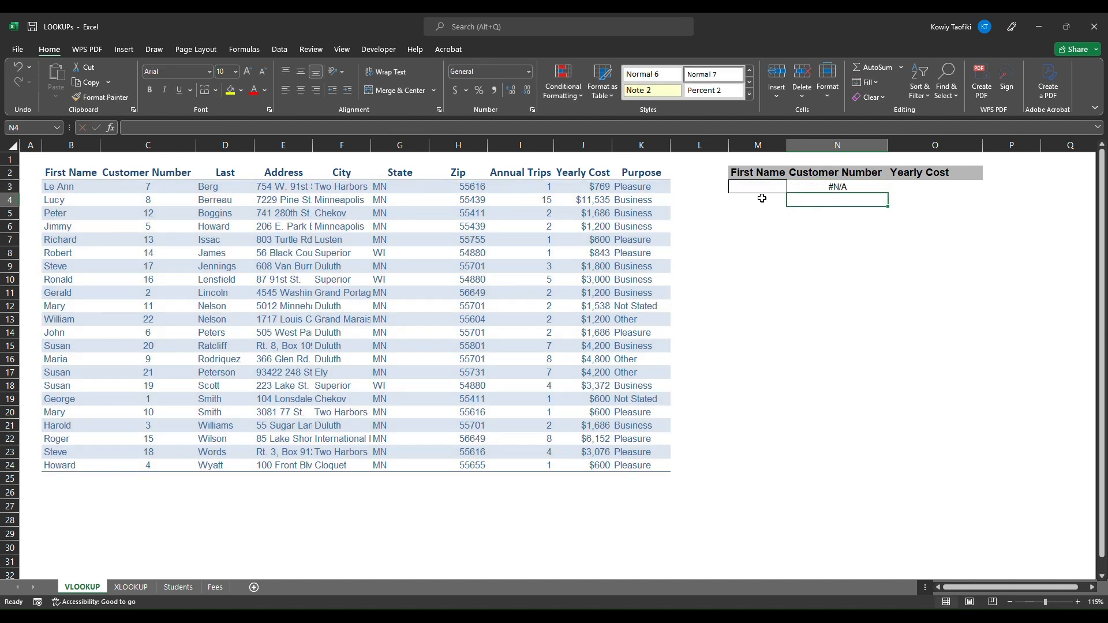
key("Up")
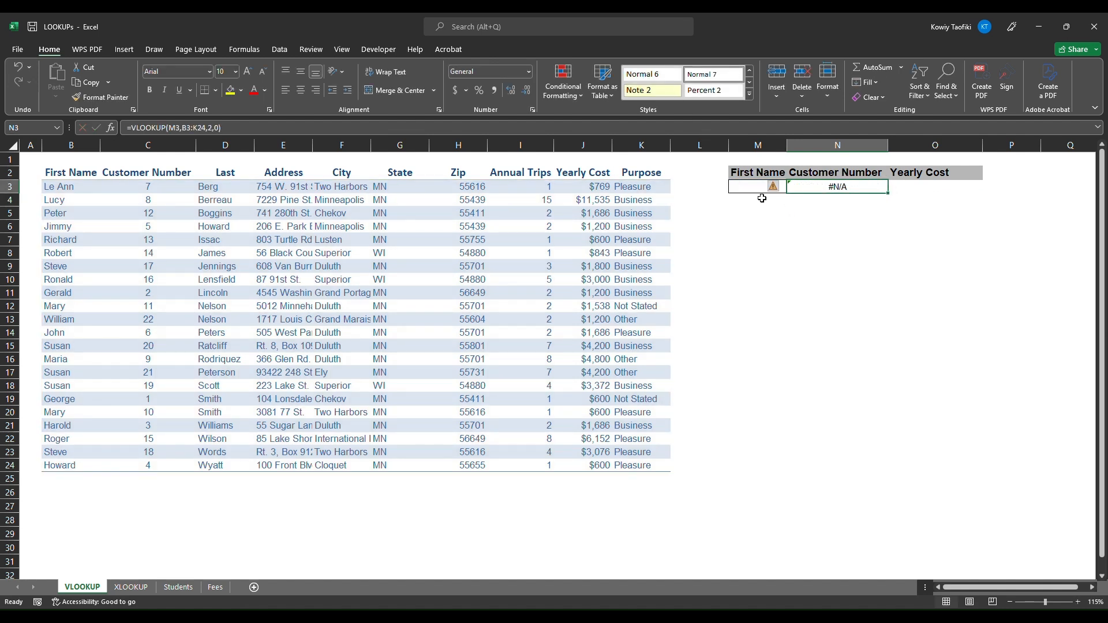
- Enter a customer's first name from the table in M3 as the lookup value and check the Customer Number in N3
key("Left")
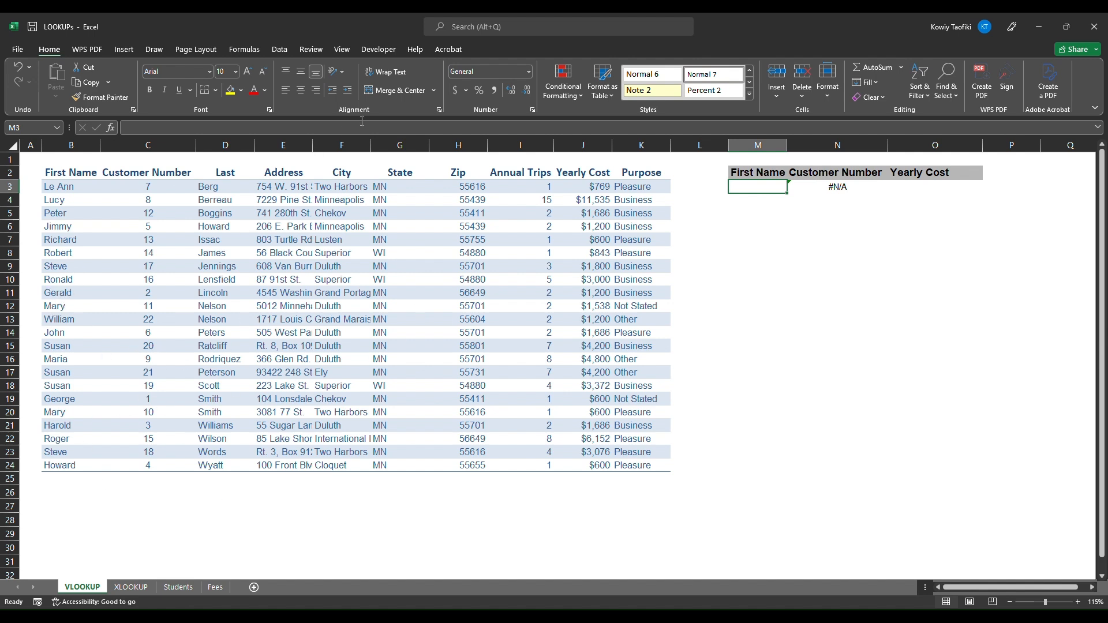
type("Mary")
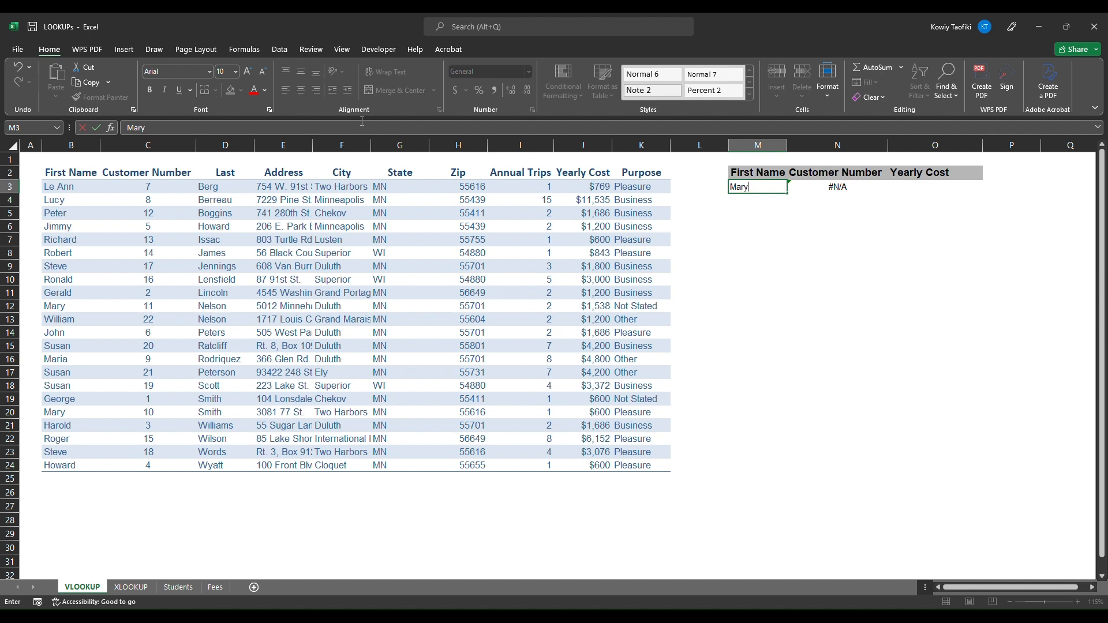
key("Return")
left_click(811, 191)
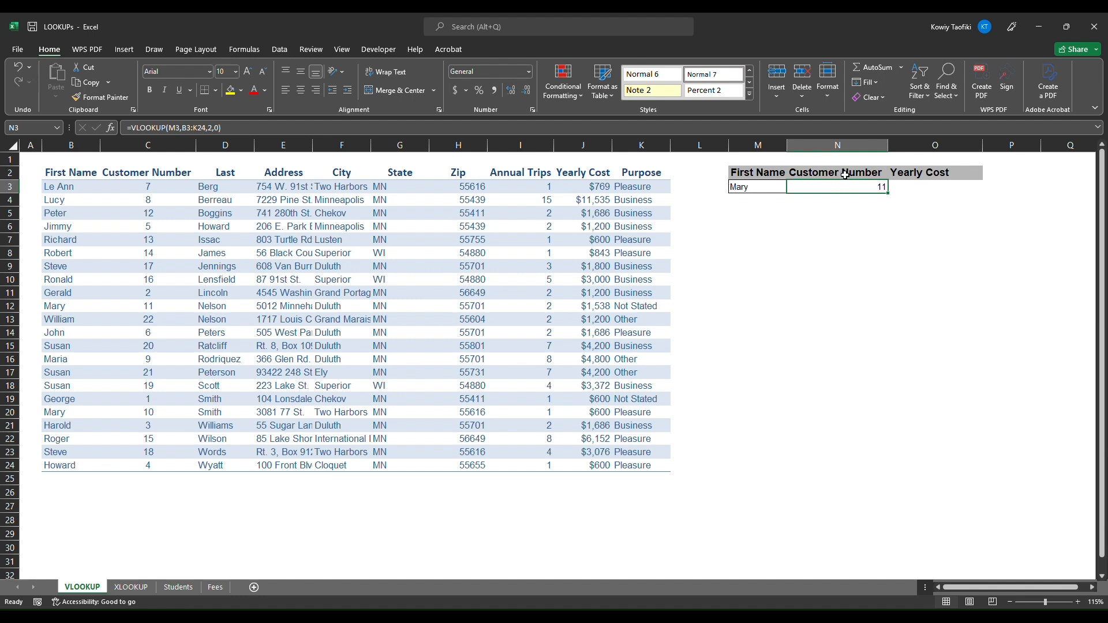
left_click(754, 187)
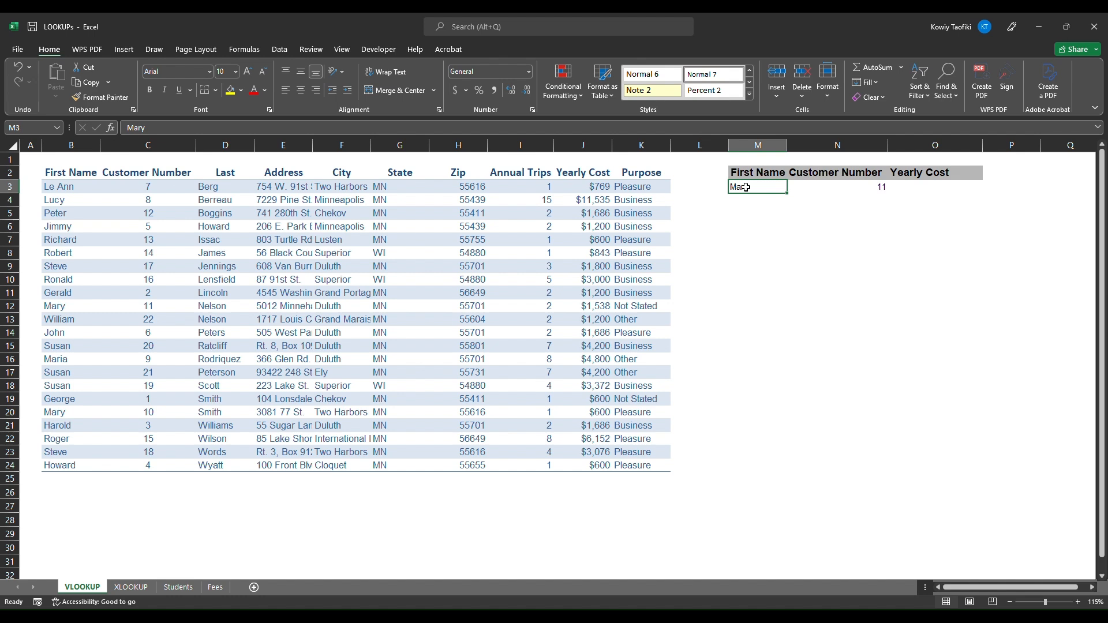
- Enter a VLOOKUP formula in O3 that finds M3 in B3:K24 and returns column 9, with range lookup 0
left_click(924, 188)
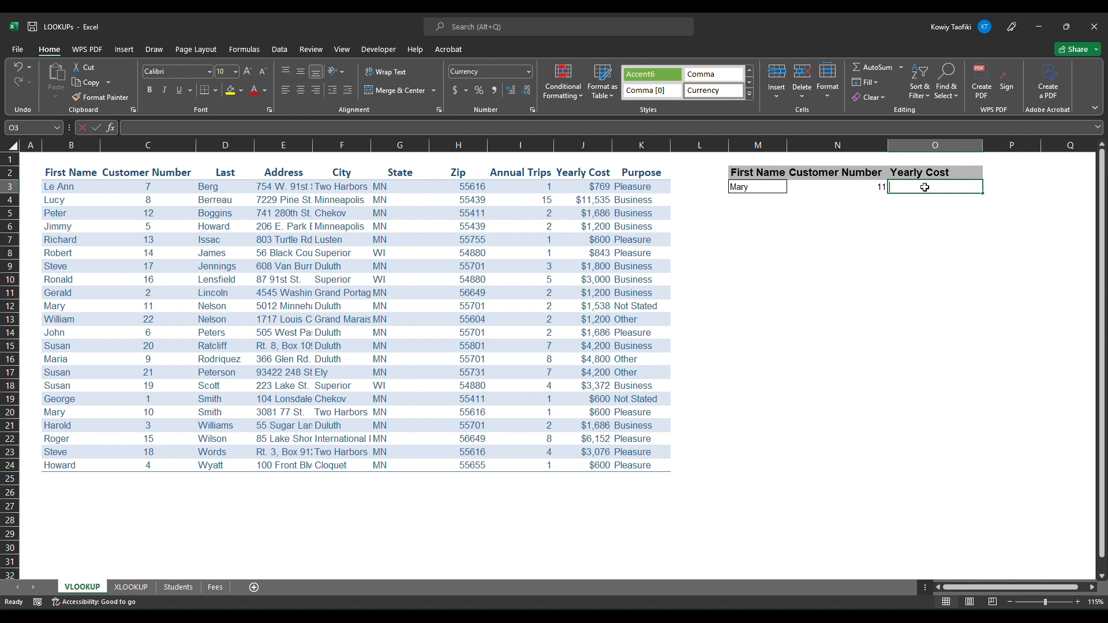
type("=vlook")
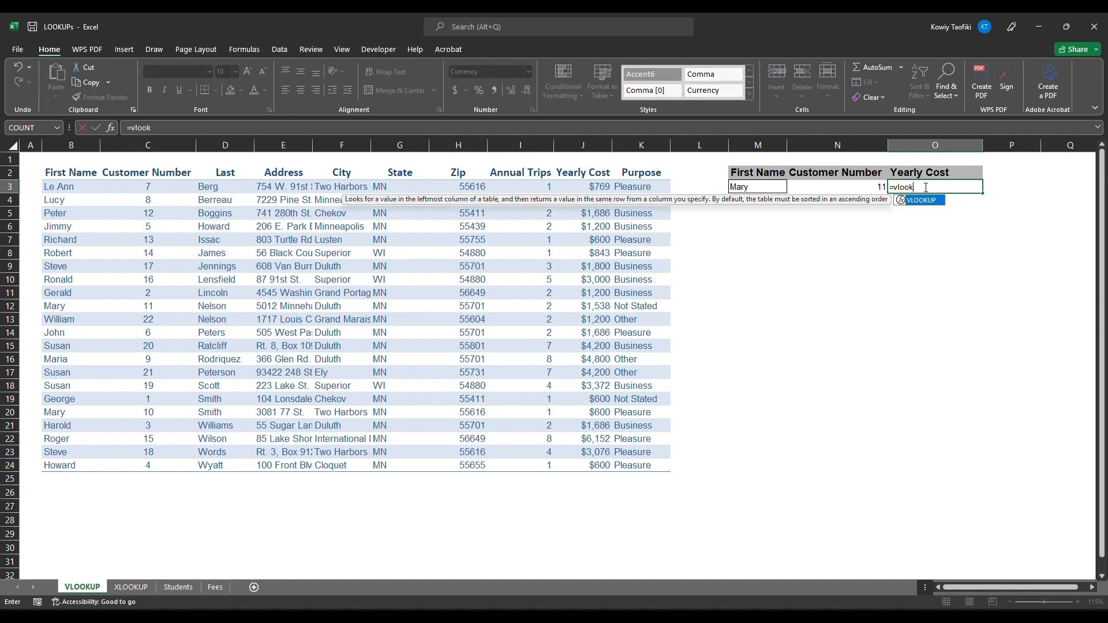
key("Tab")
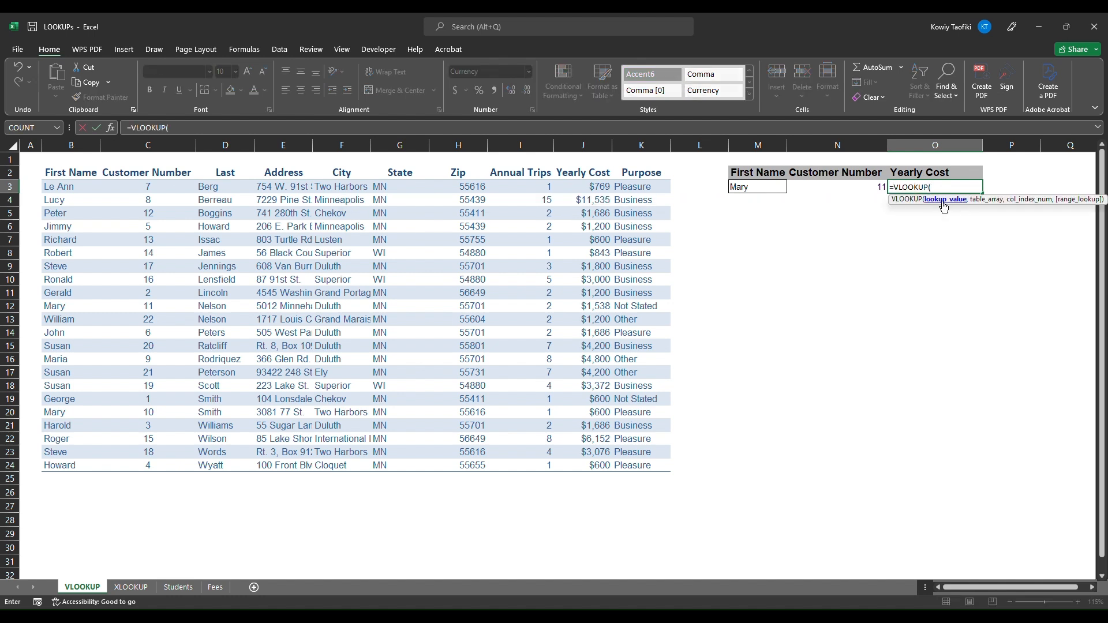
left_click(750, 189)
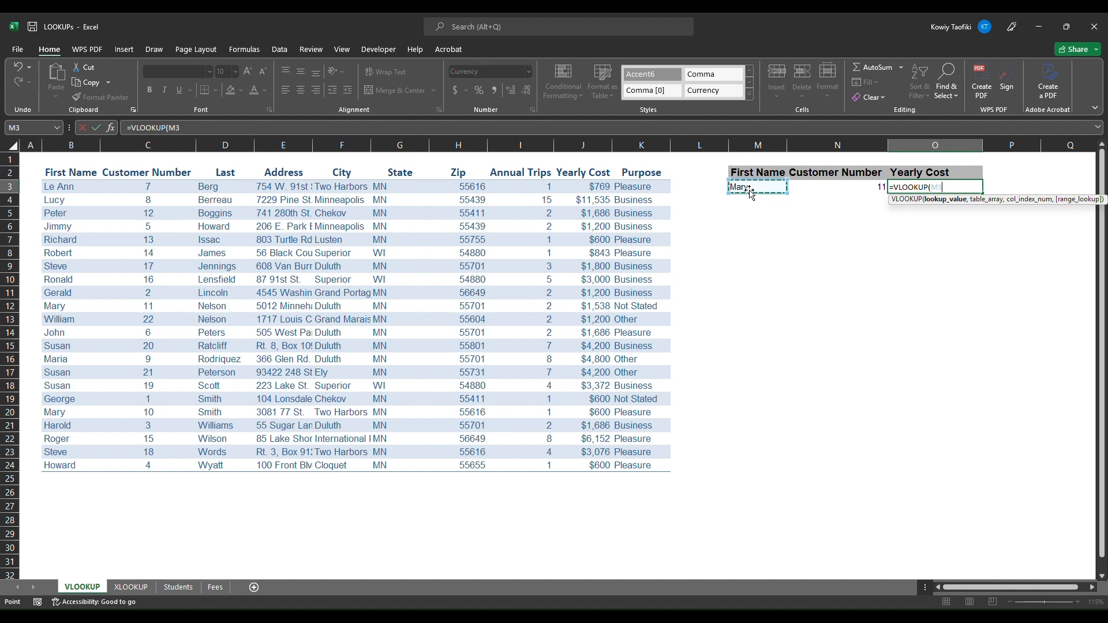
type(",")
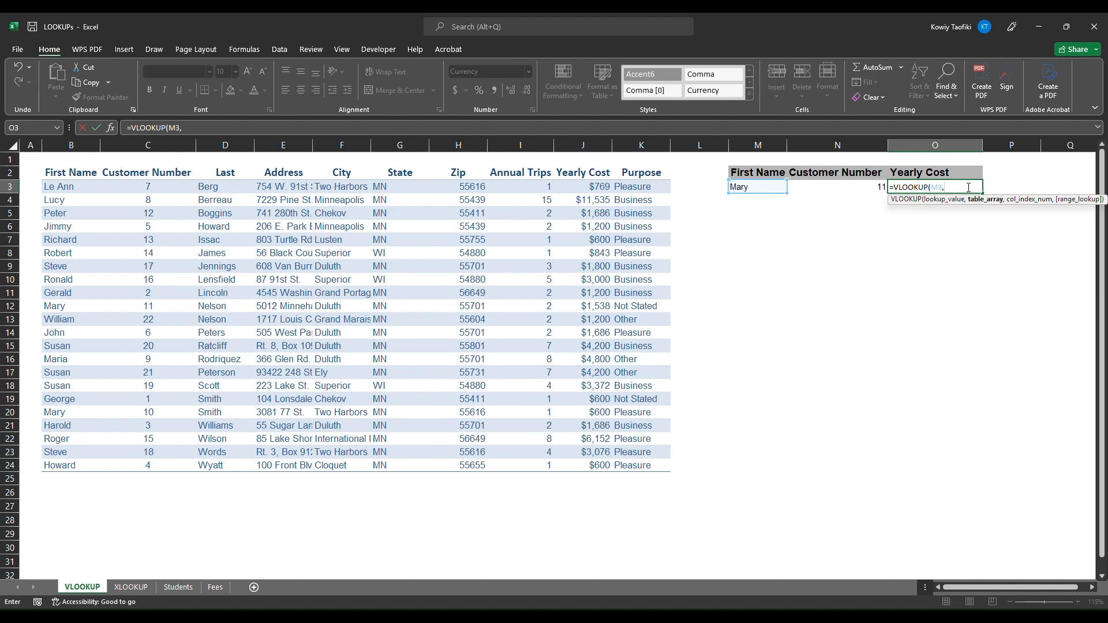
left_click(70, 187)
key("ctrl+shift+Right")
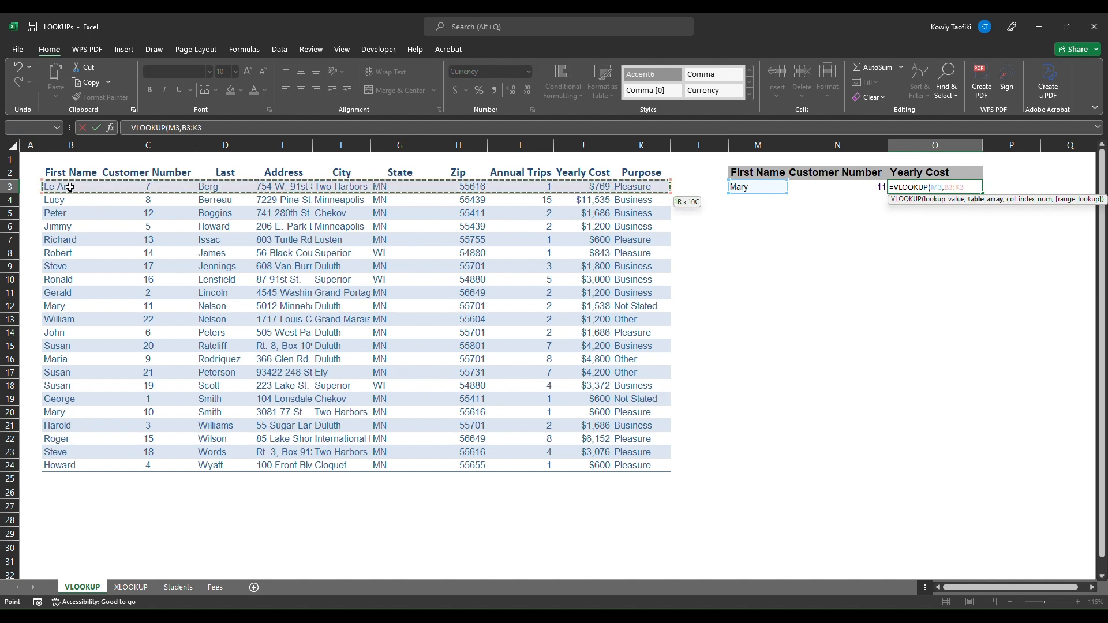
key("ctrl+shift+Down")
type(",")
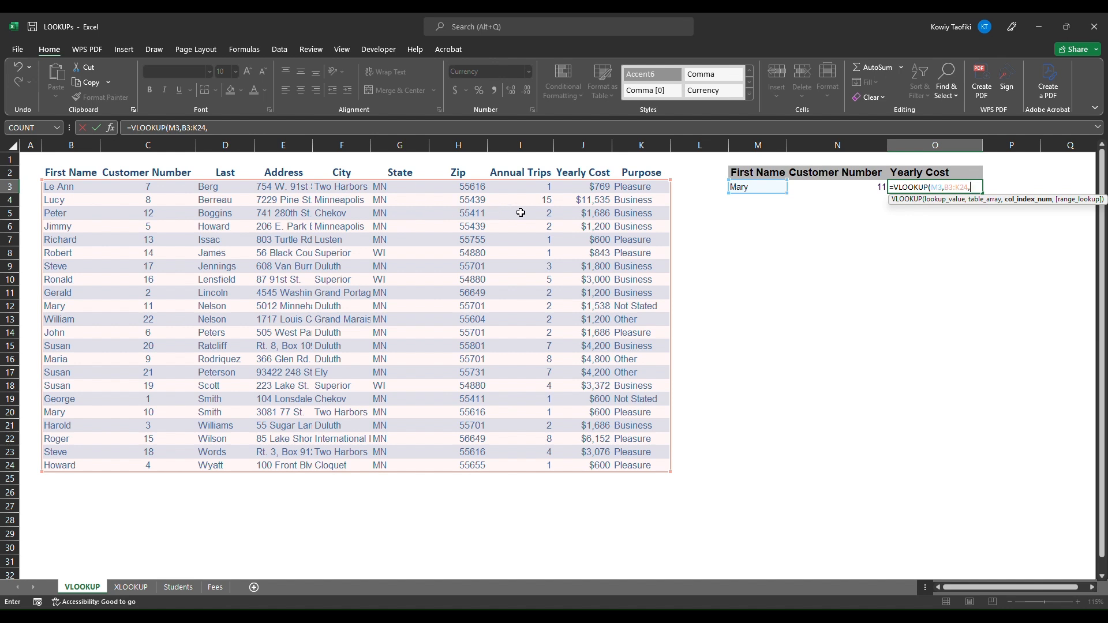
type("9,")
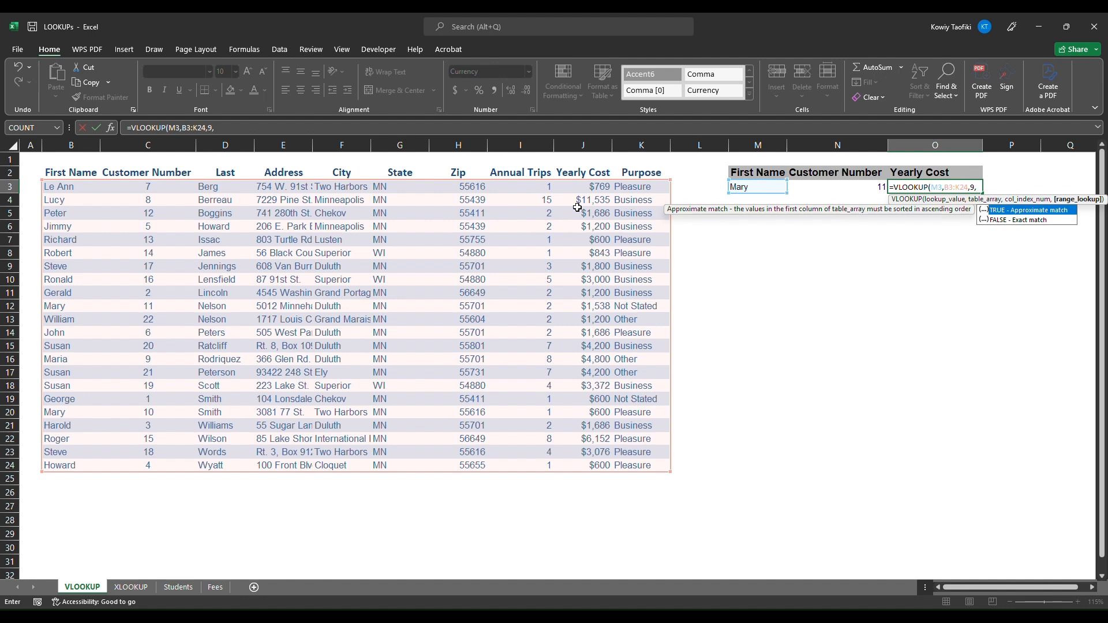
type("0)")
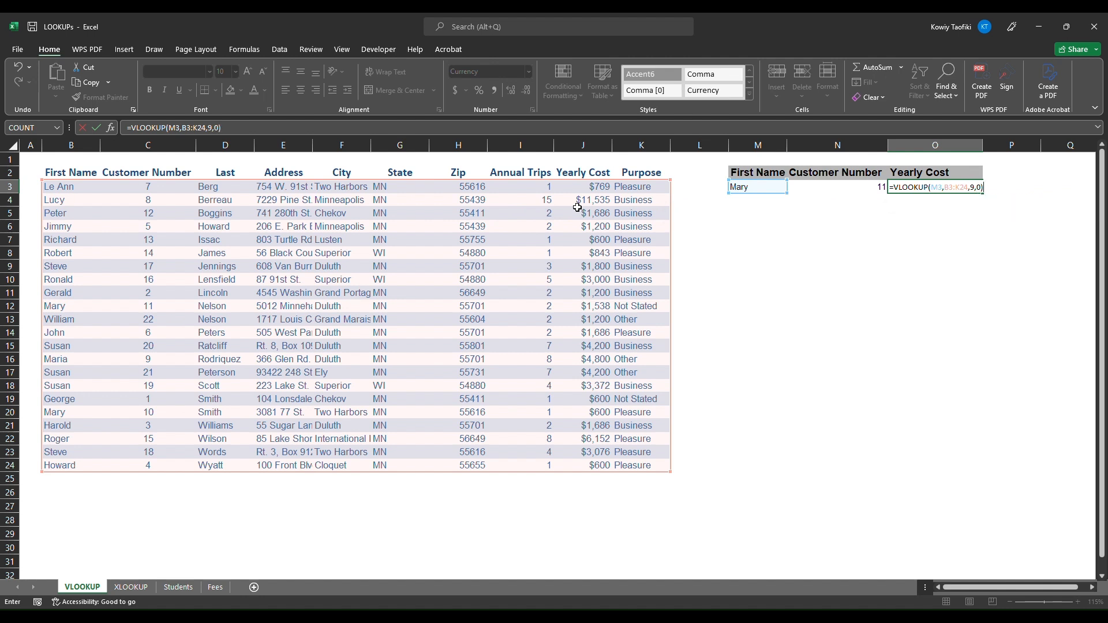
key("Return")
key("Up")
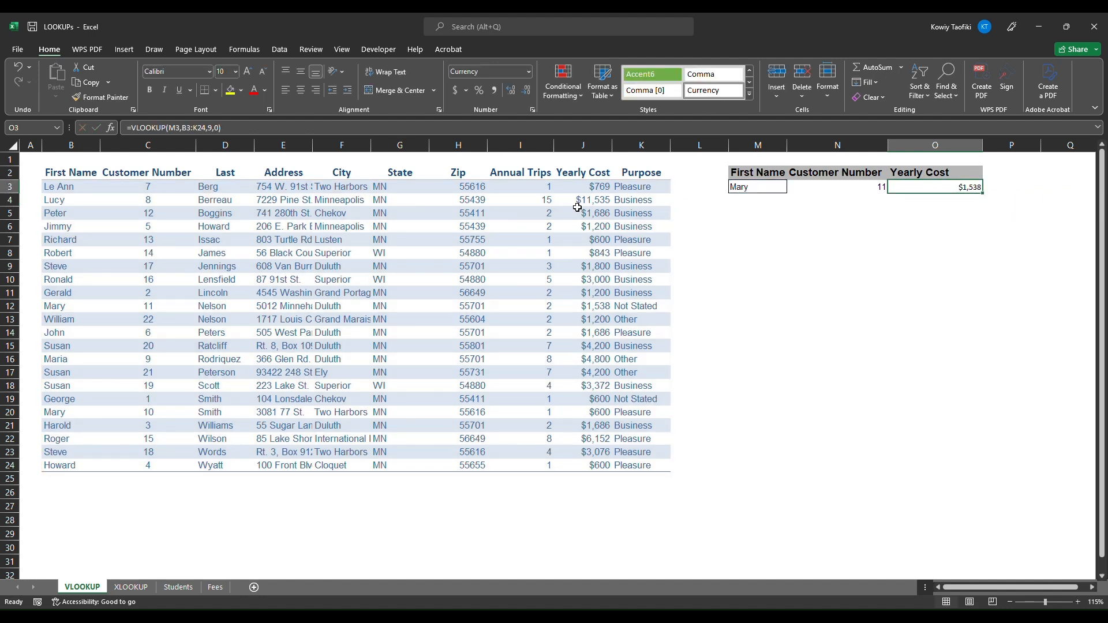
- Compare the results with the customer's record in row 12, and enter the first name from row 5 in M3 as the lookup value
left_click(82, 310)
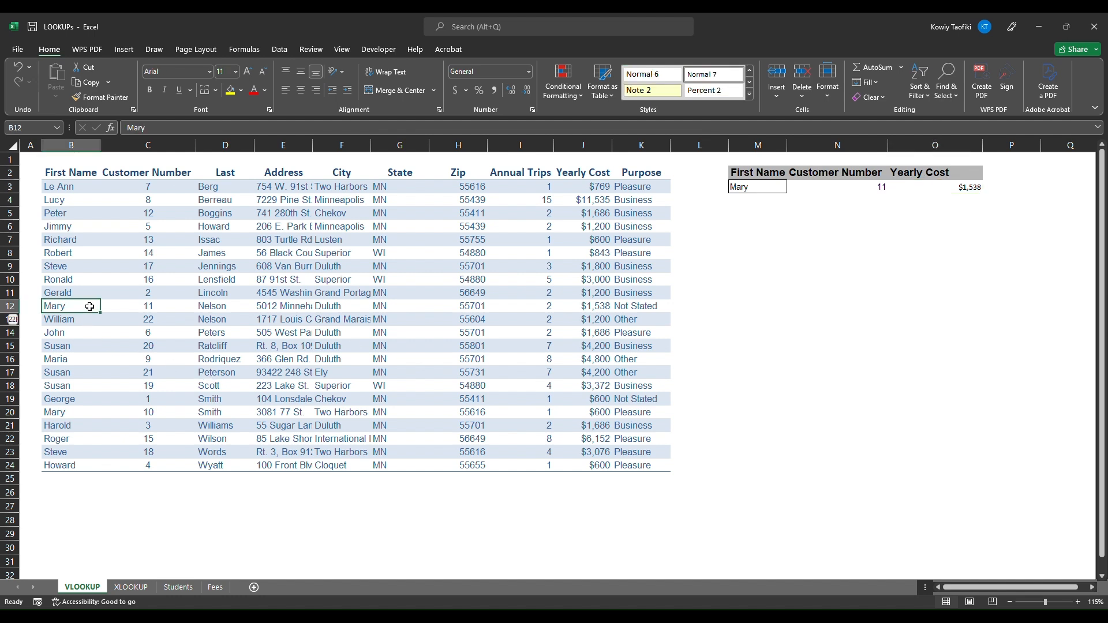
key("shift+space")
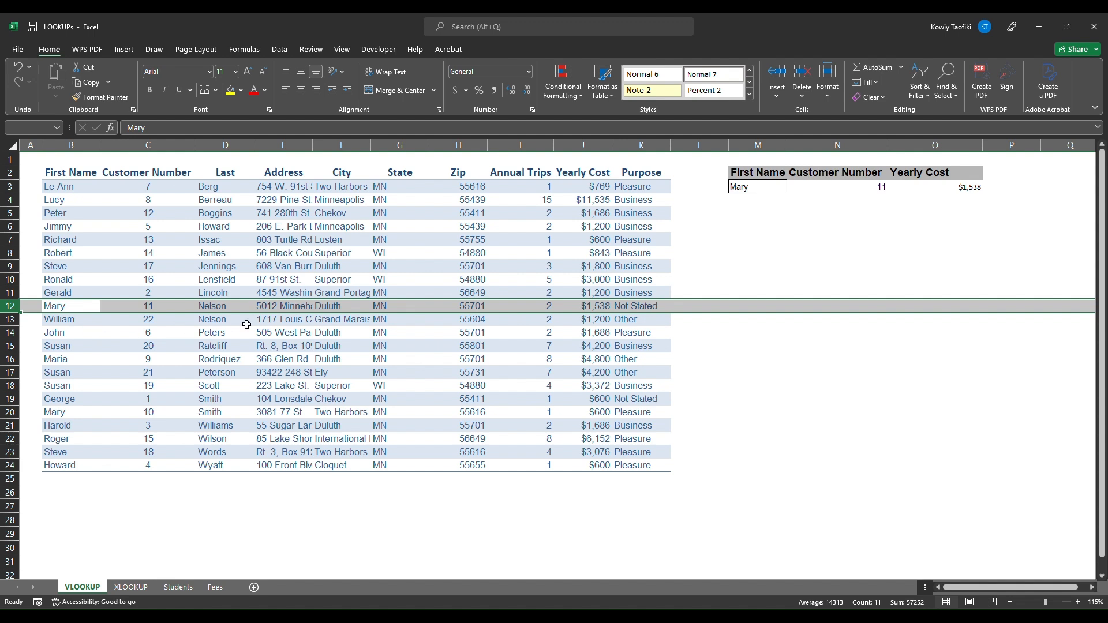
left_click(765, 190)
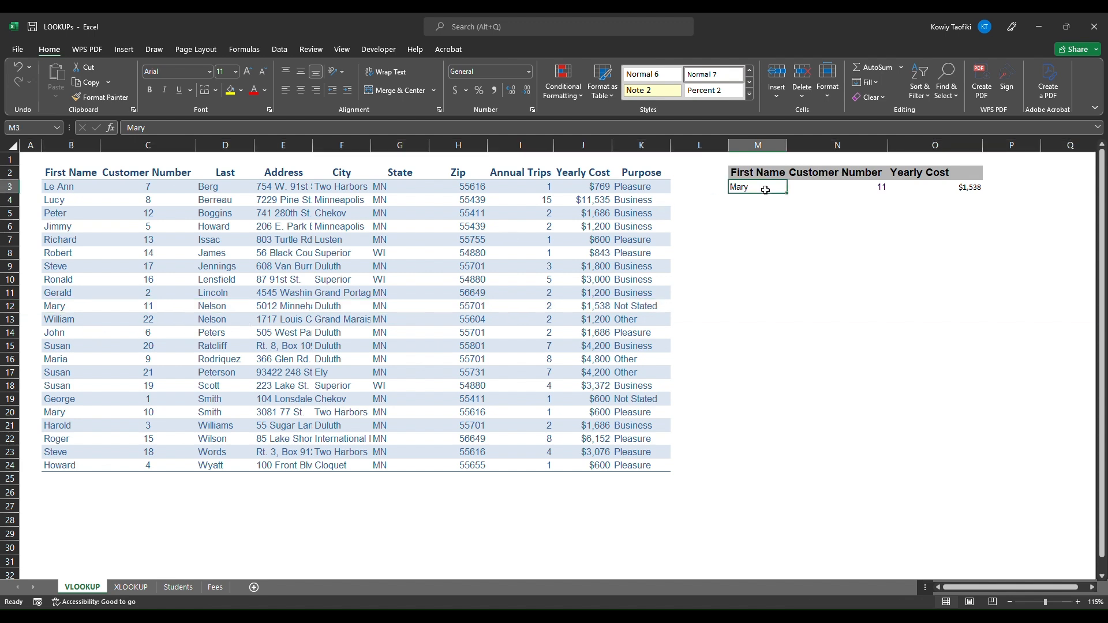
type("Peter")
key("Return")
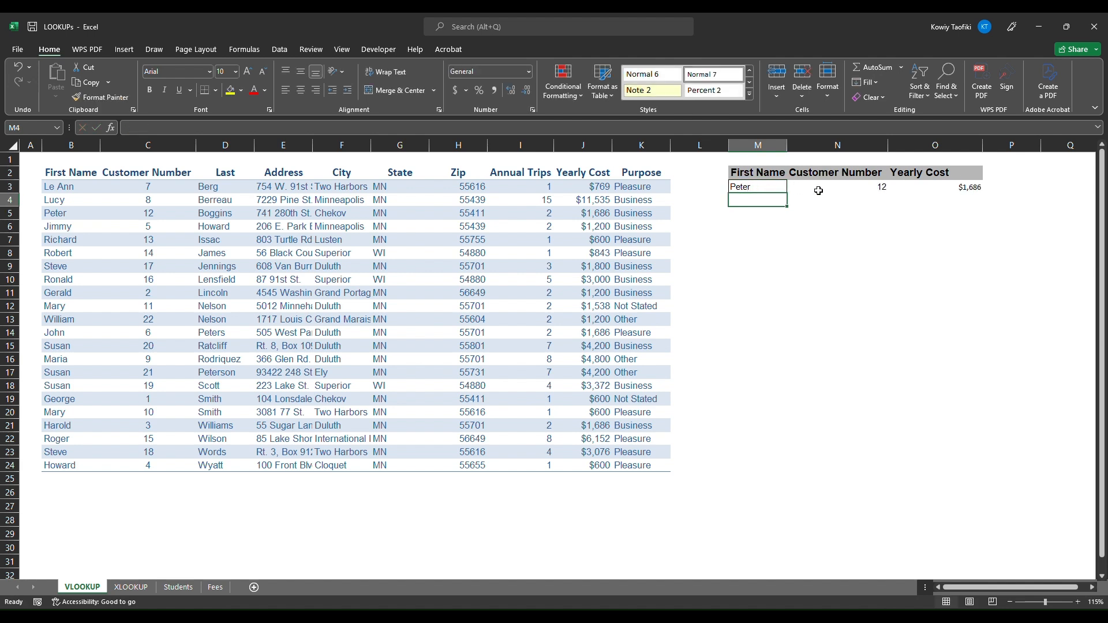
key("Up")
key("Right")
key("Right")
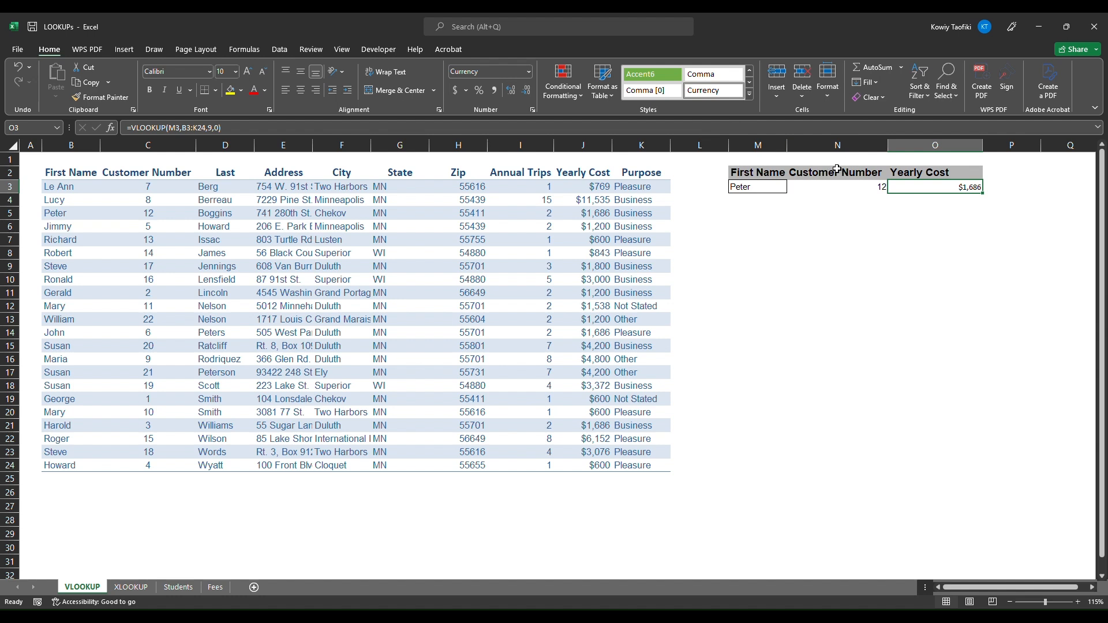
- Insert a blank column before the table's First Name column and move the Yearly Cost column into it
left_click(72, 146)
key("ctrl+shift+plus")
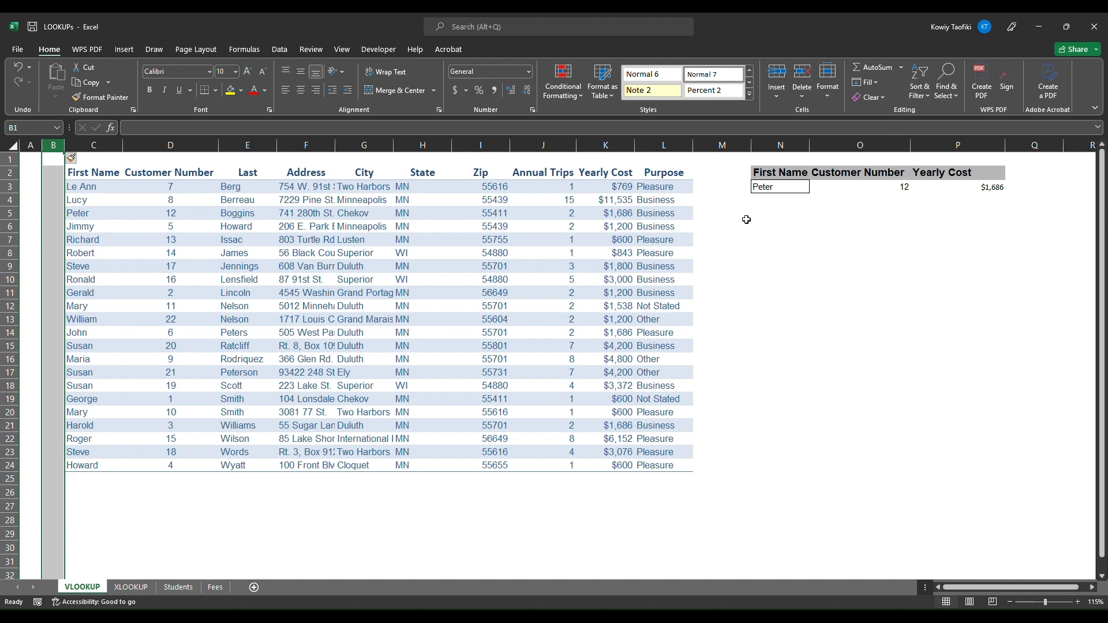
left_click(609, 144)
key("ctrl+c")
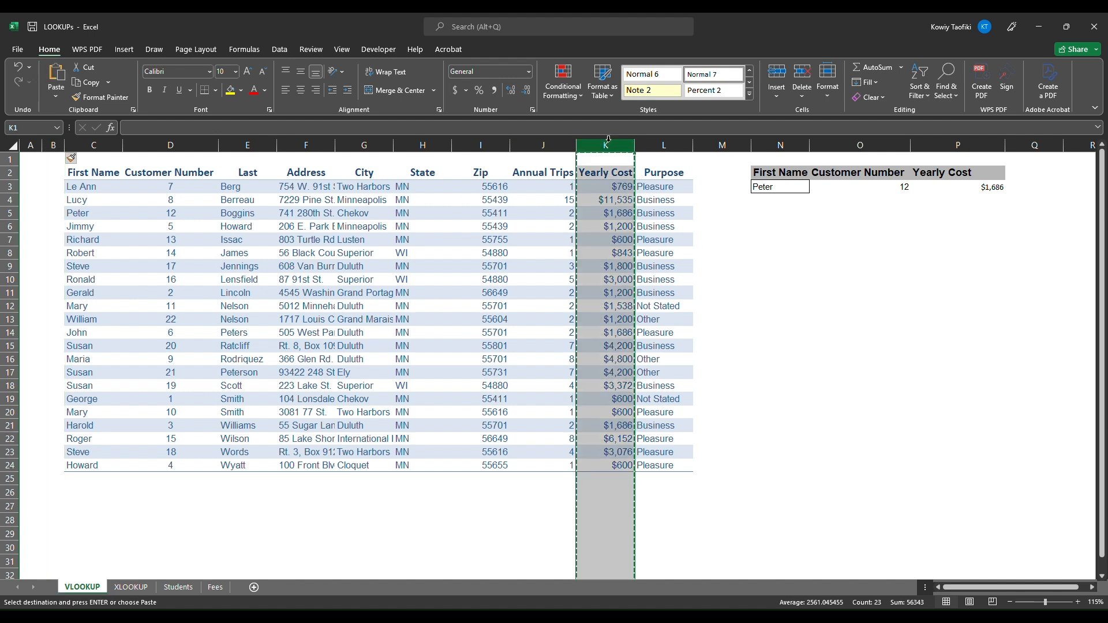
left_click(51, 144)
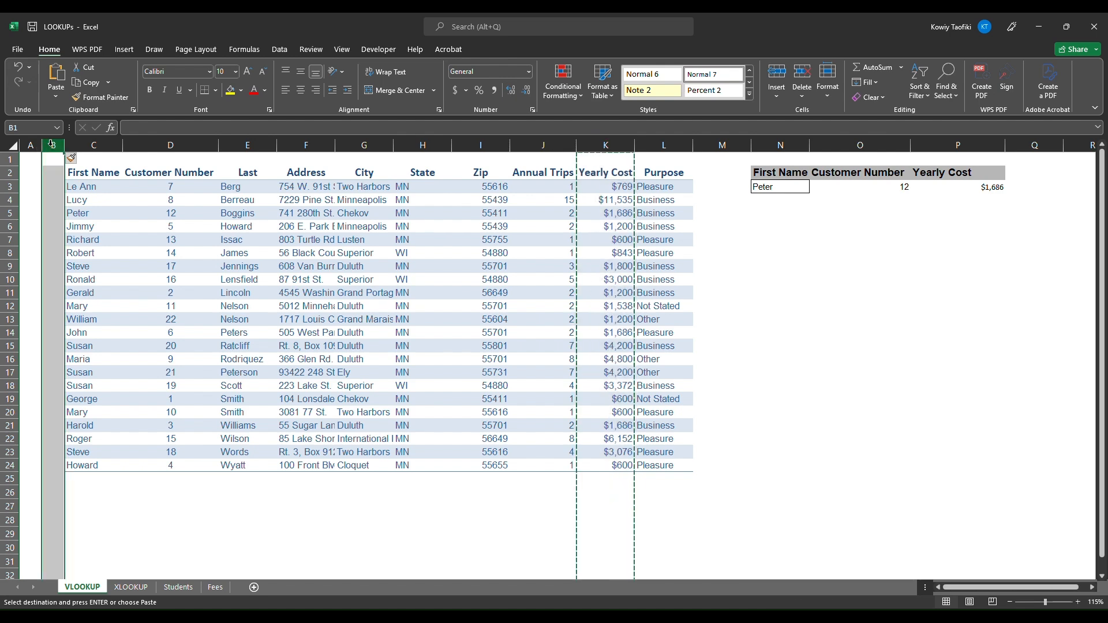
key("ctrl+plus")
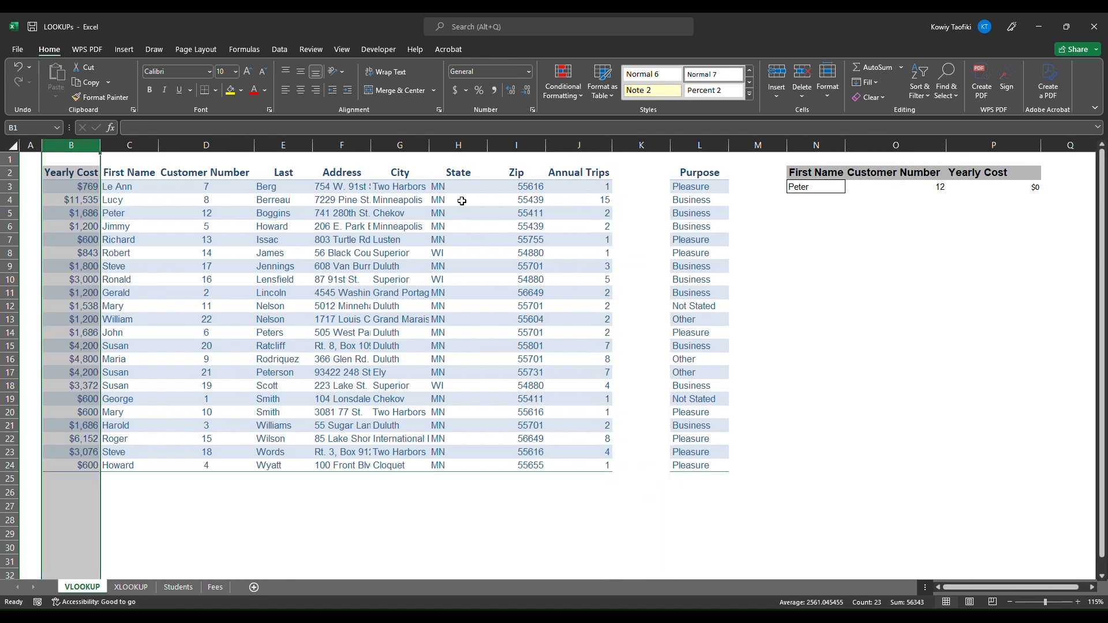
- Try extending the table array of the Yearly Cost formula in P3 to B3:L24 and review its references
left_click(1011, 186)
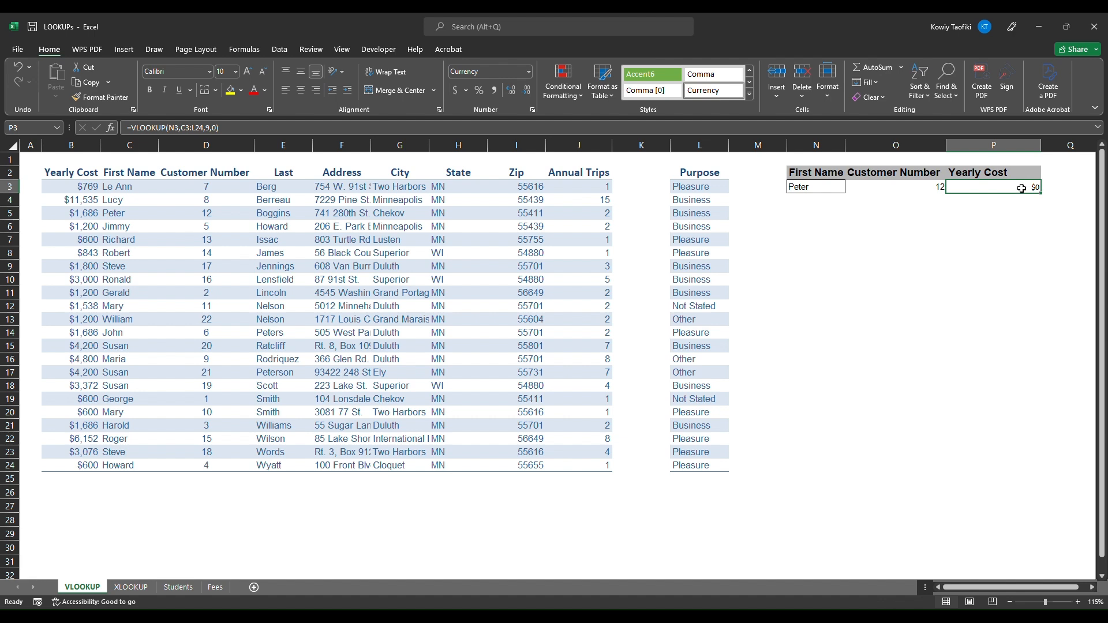
double_click(1022, 189)
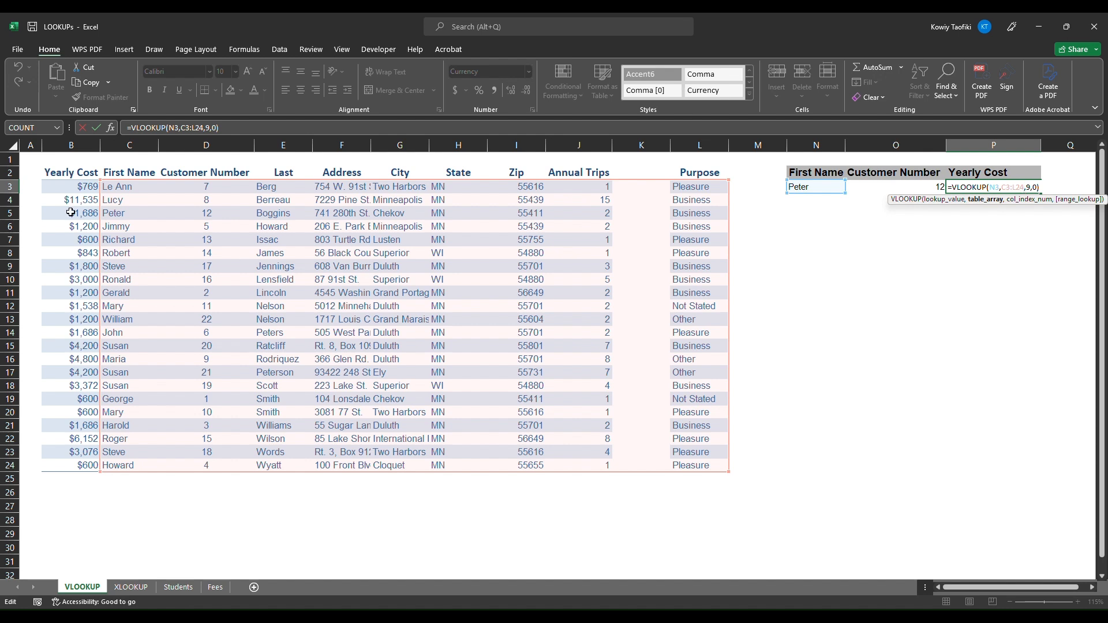
left_click_drag(100, 182, 49, 185)
key("Return")
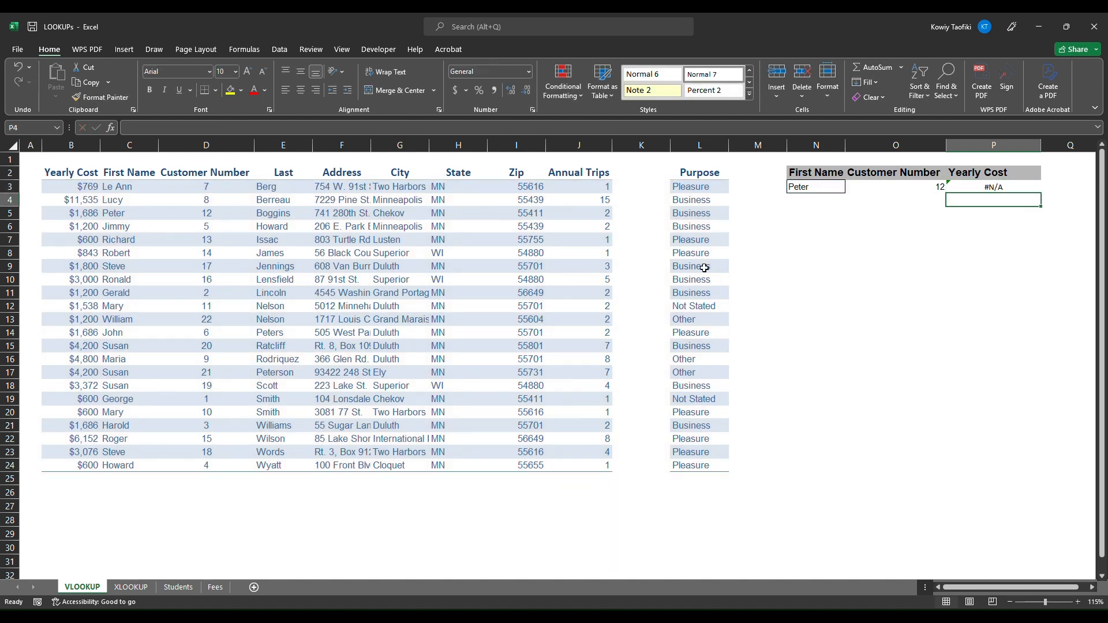
left_click(996, 185)
double_click(996, 186)
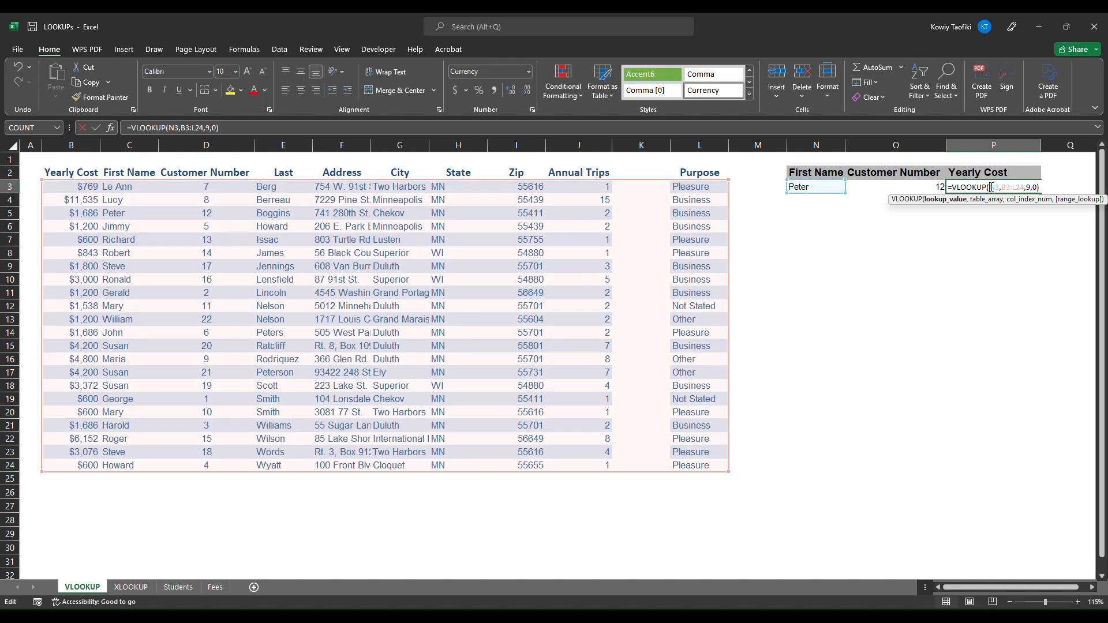
key("Return")
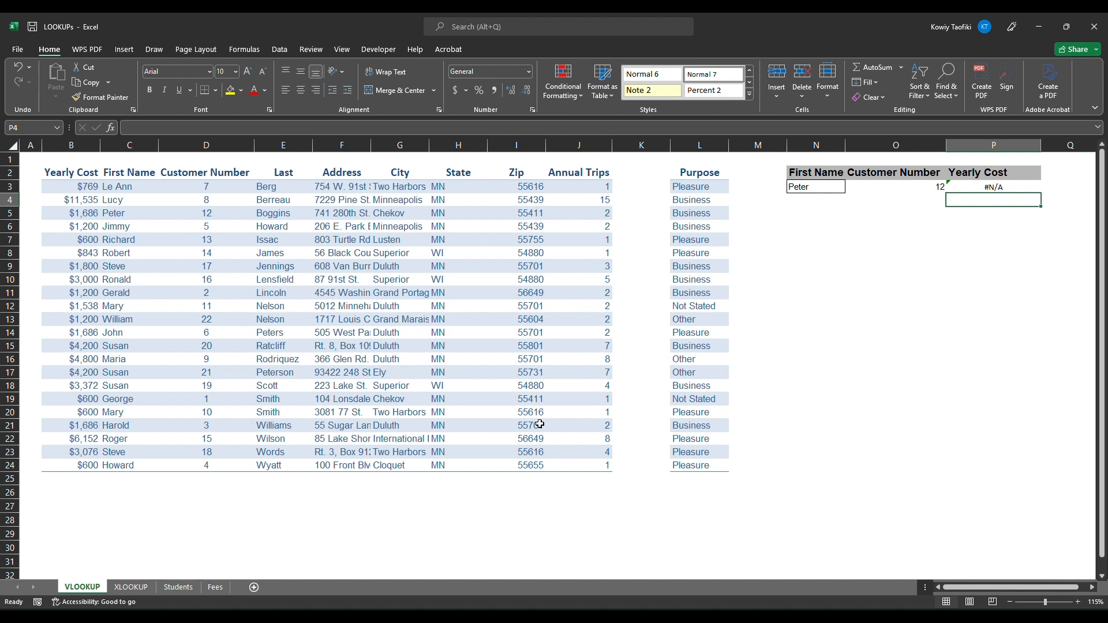
- Undo the formula edit and the Yearly Cost column move, and delete the blank column before First Name
key("Up")
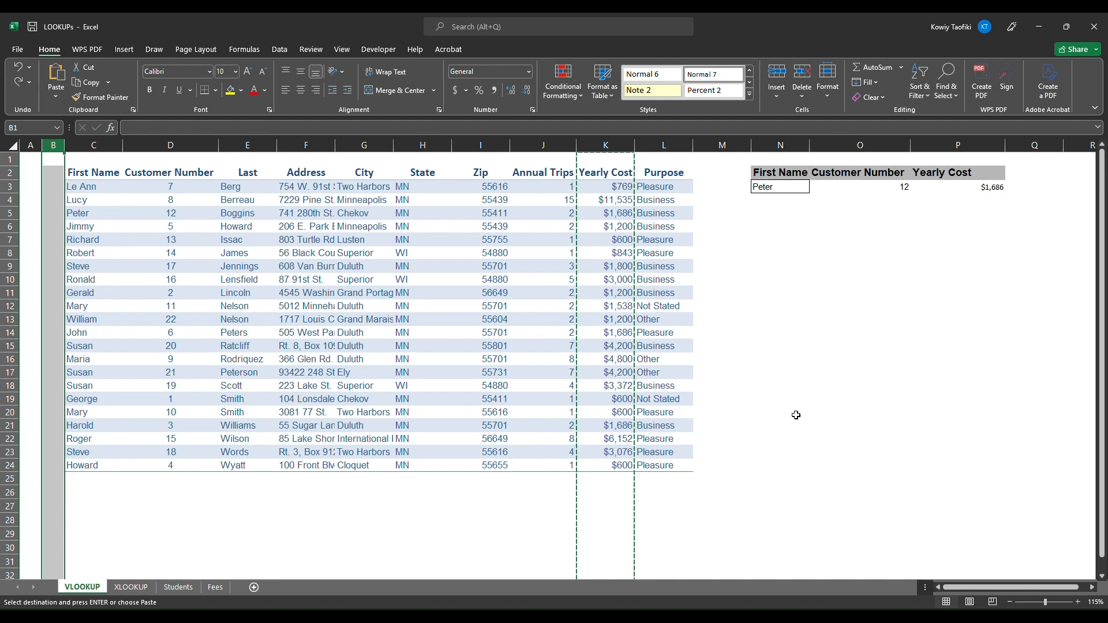
key("ctrl+minus")
left_click(798, 443)
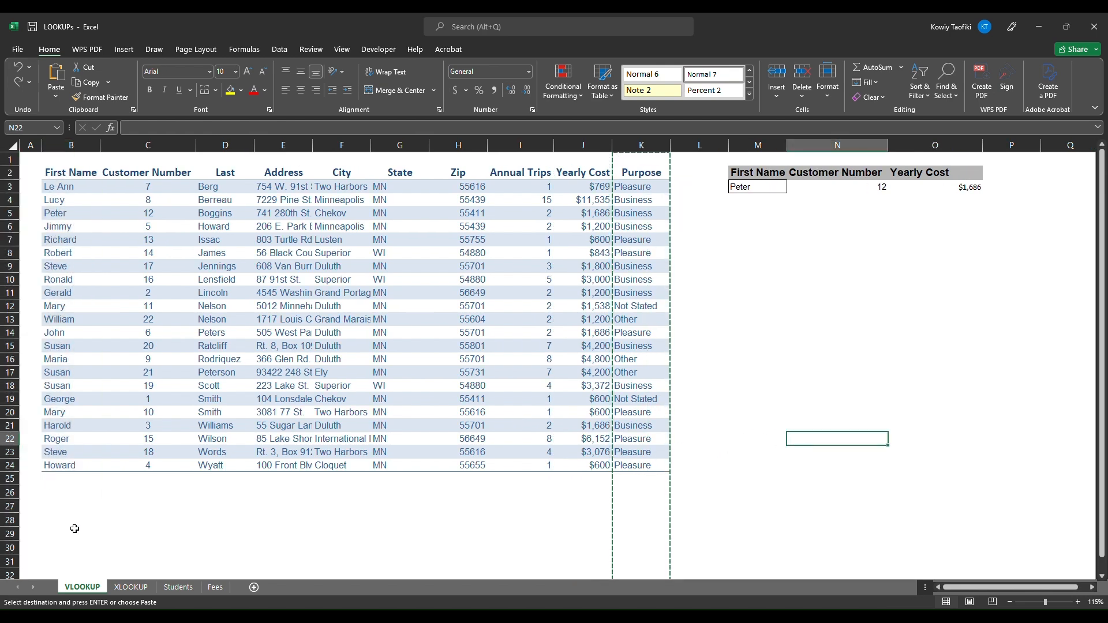
- Open the XLOOKUP worksheet, select L5 under Last Name and clear the pending column selection marked for pasting
left_click(123, 588)
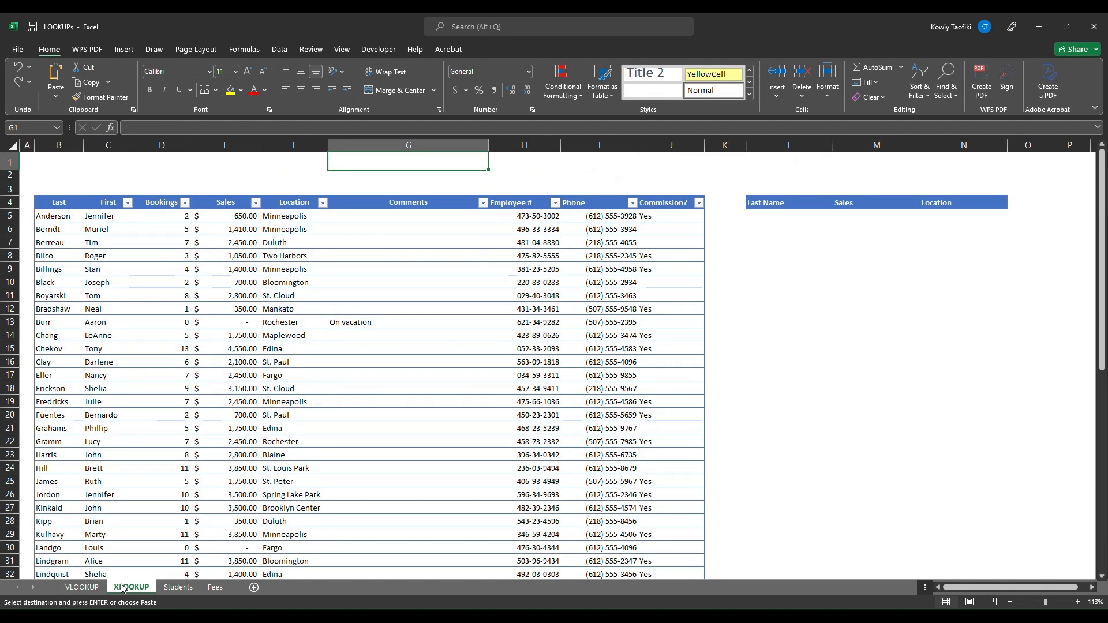
left_click(780, 235)
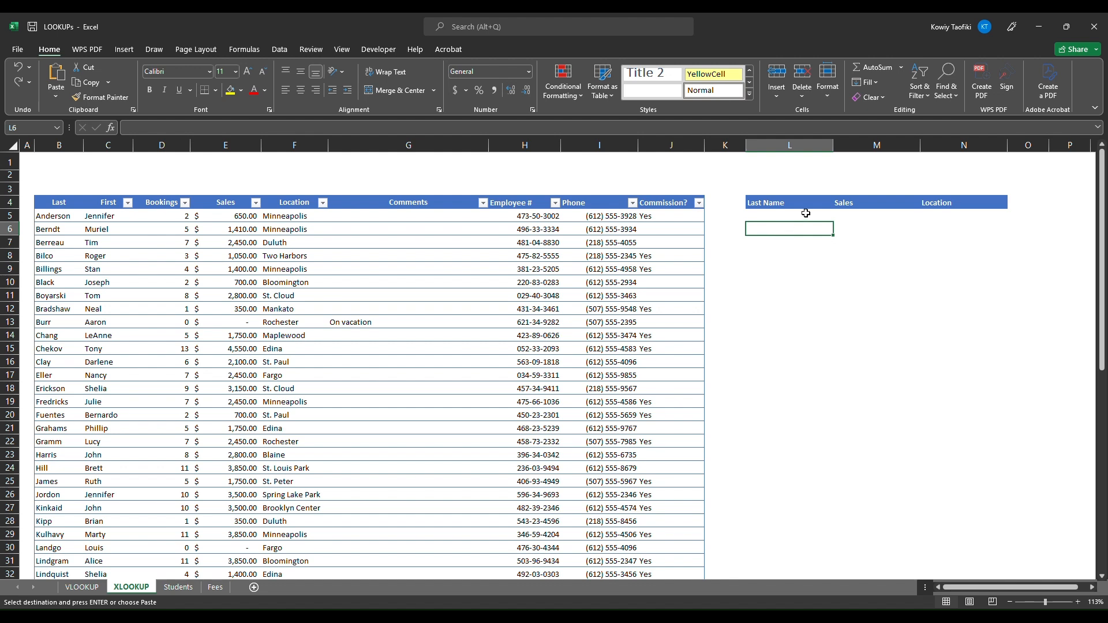
left_click(771, 216)
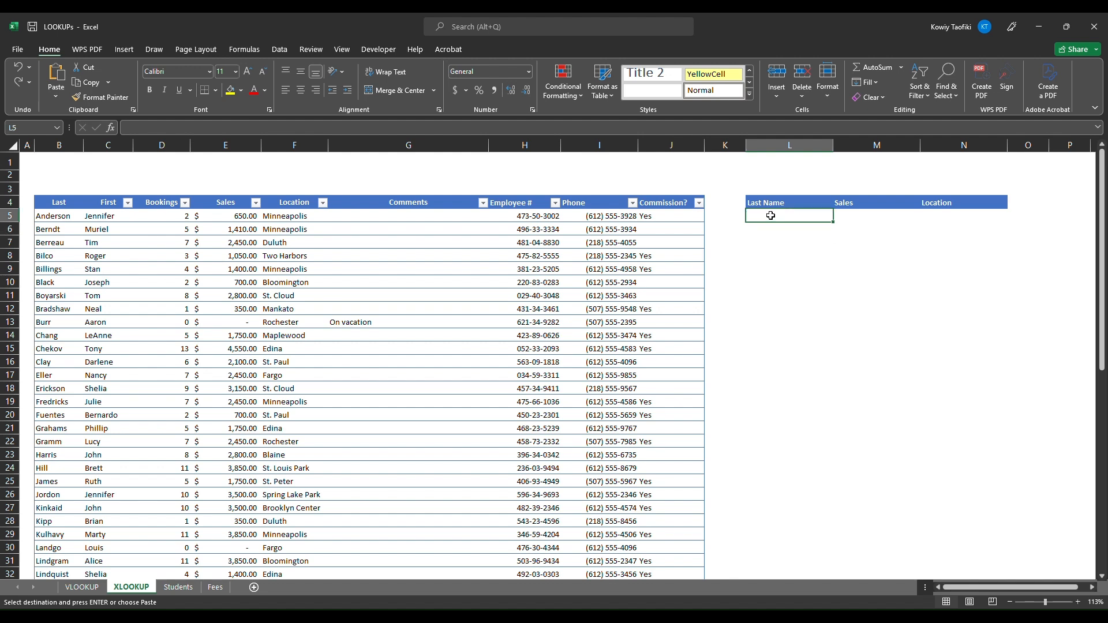
key("Escape")
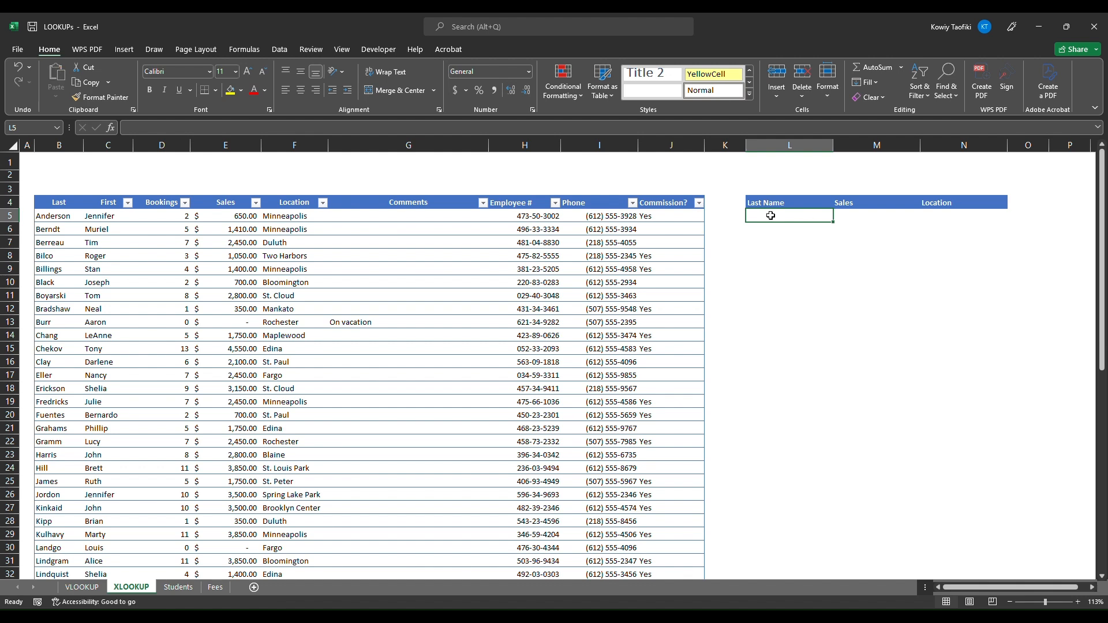
- Start an XLOOKUP formula in M5 under Sales with L5 as the lookup value
key("Tab")
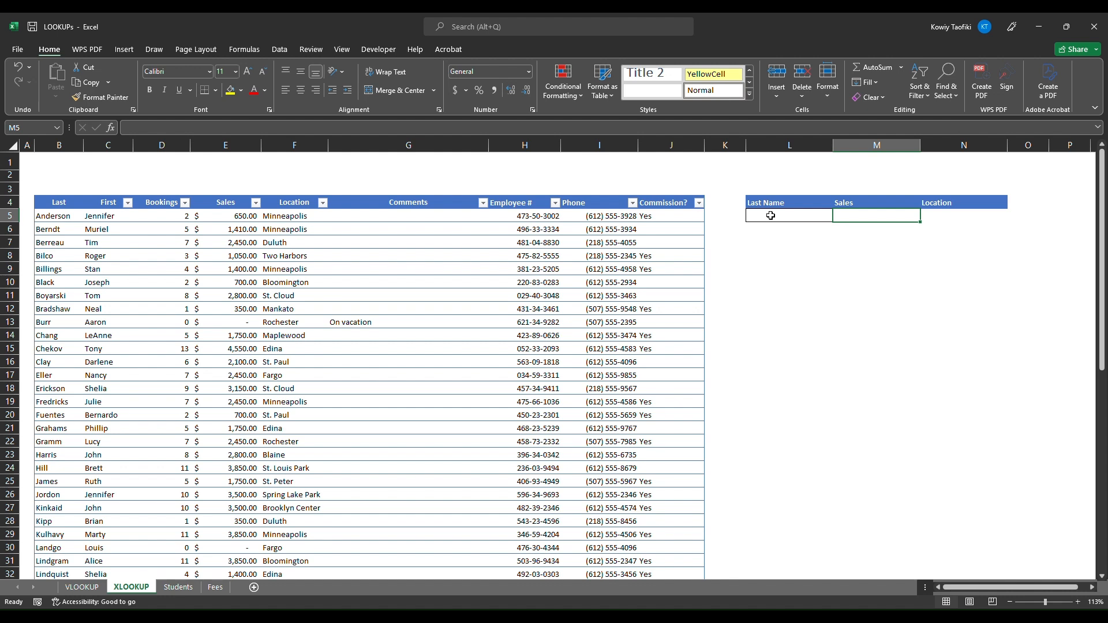
type("=x")
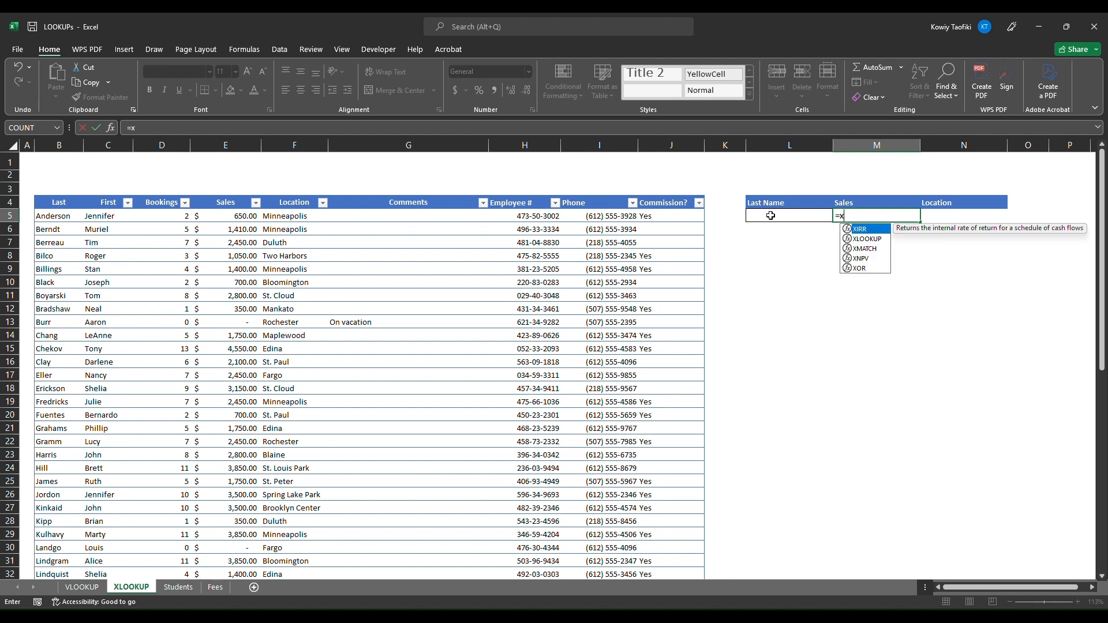
type("loo")
key("Tab")
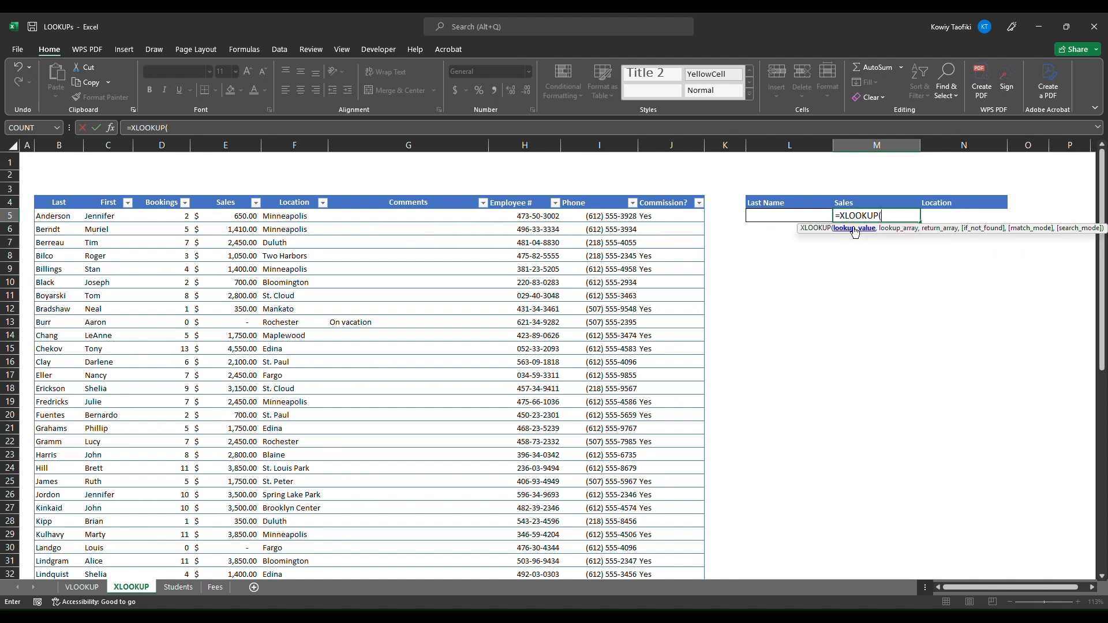
left_click(775, 212)
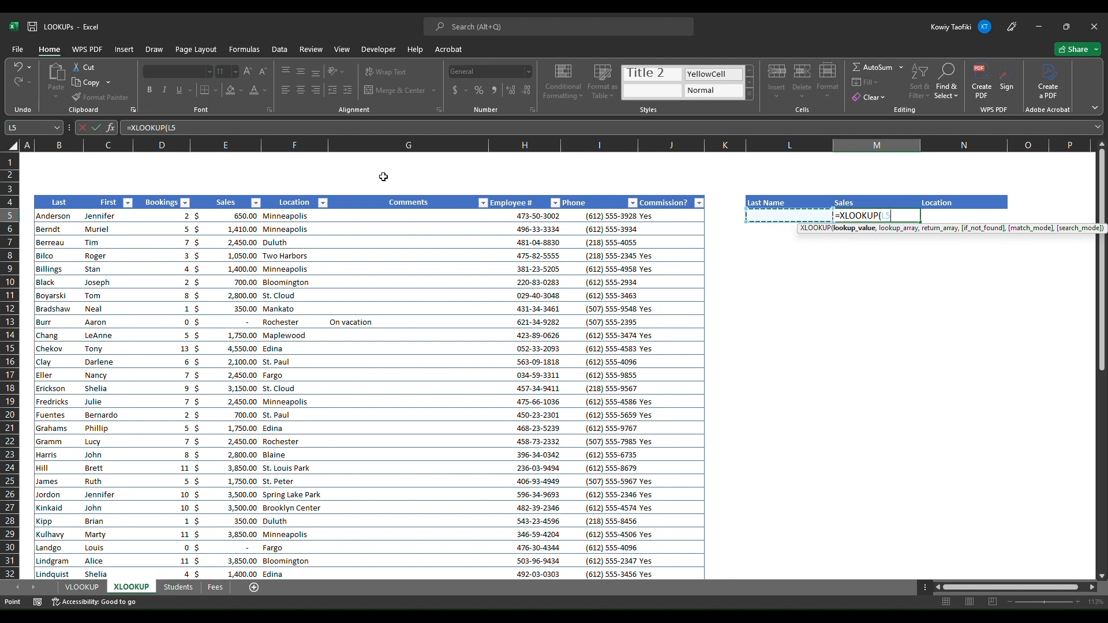
type(",")
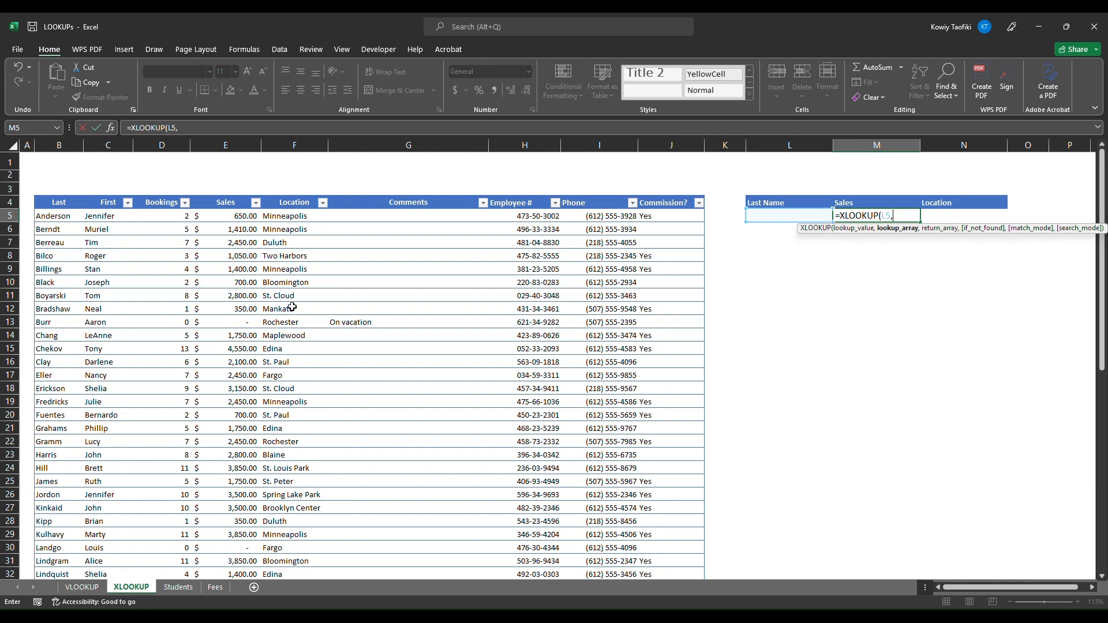
- Set the Last column range B5:B60 as the lookup array of the Sales XLOOKUP
left_click(50, 218)
key("ctrl+shift+Down")
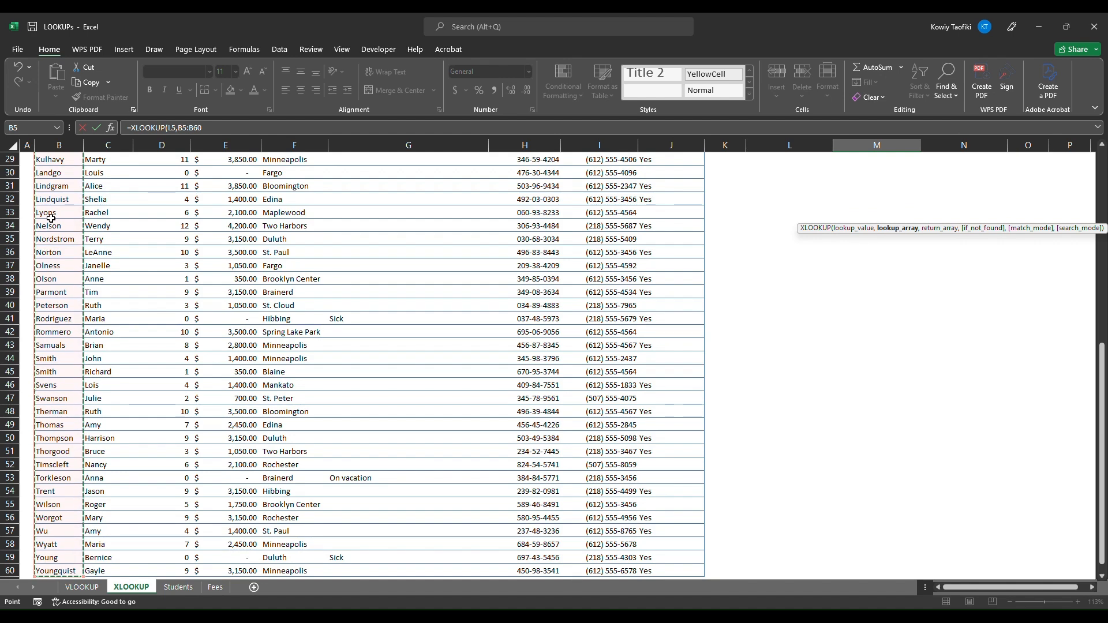
type(",")
scroll(51, 218, "up", 1)
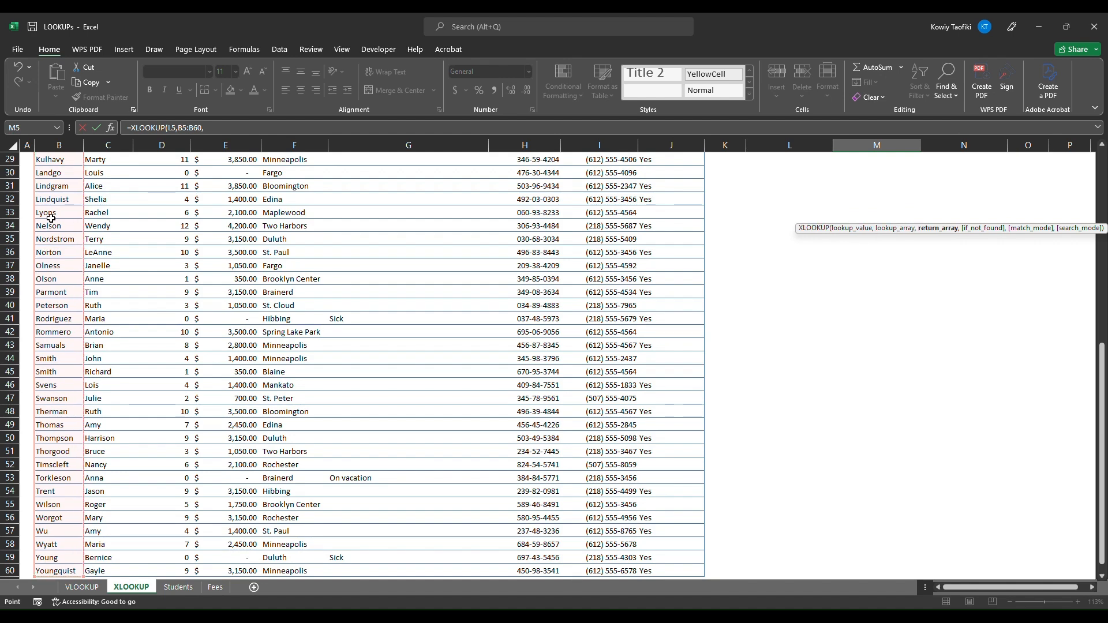
scroll(51, 218, "up", 9)
key("Up")
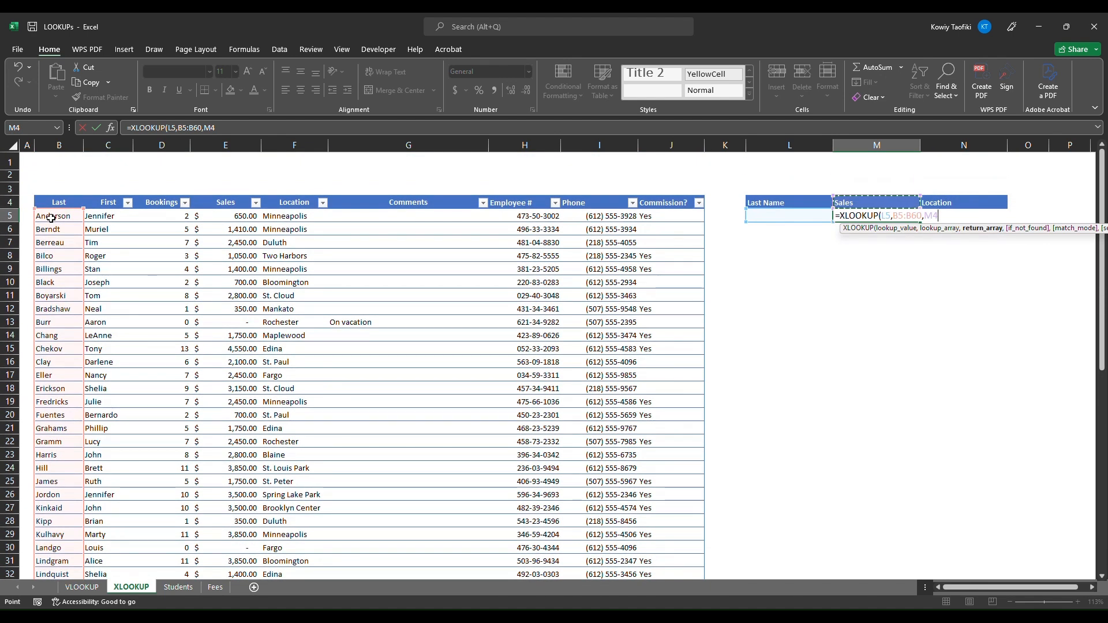
key("BackSpace")
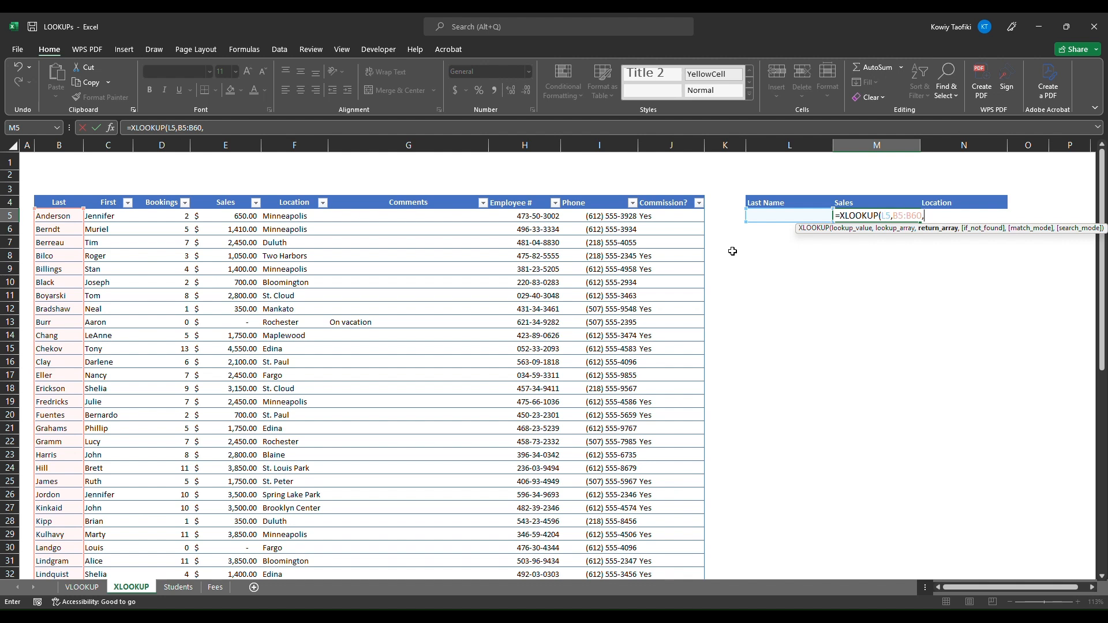
- Complete the Sales XLOOKUP with return array E5:E60, an empty if_not_found argument and match mode 0 for an exact match
left_click(225, 216)
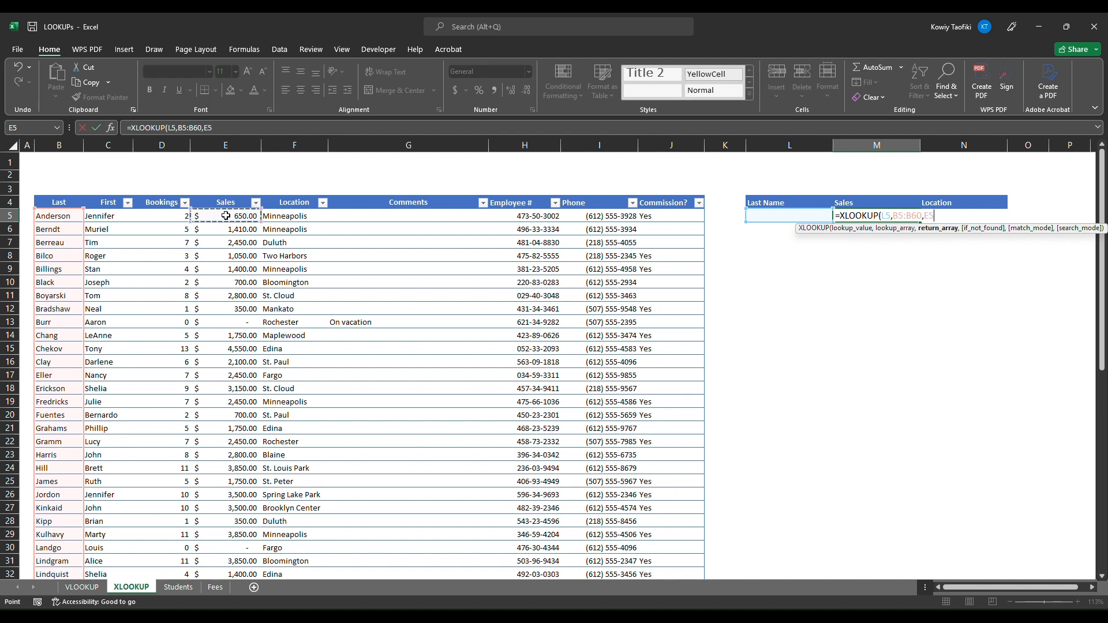
key("ctrl+shift+Down")
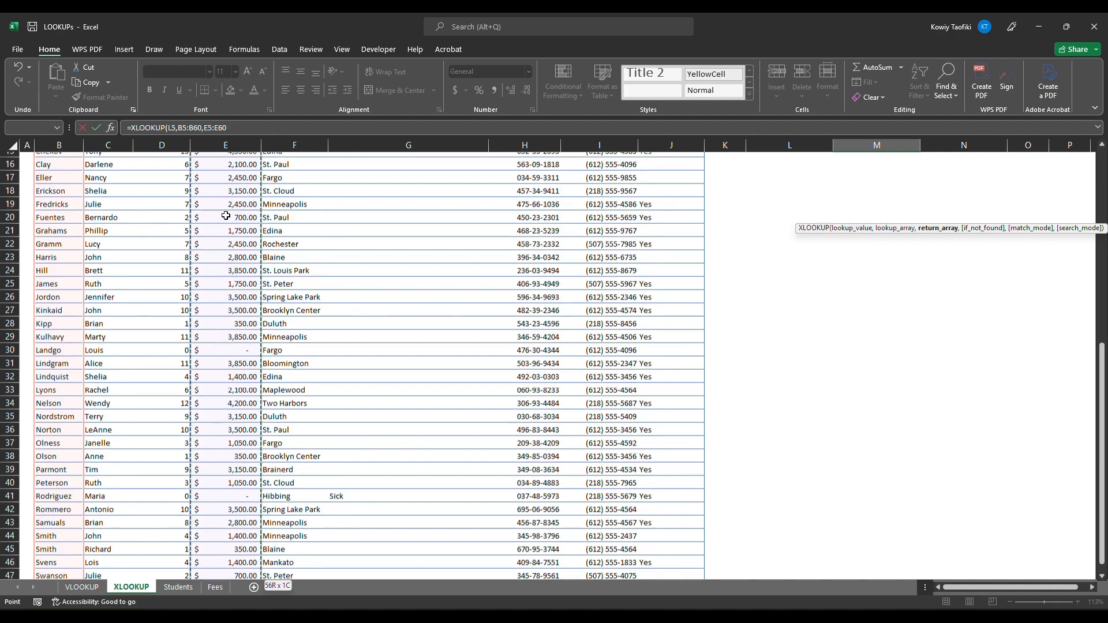
type(",")
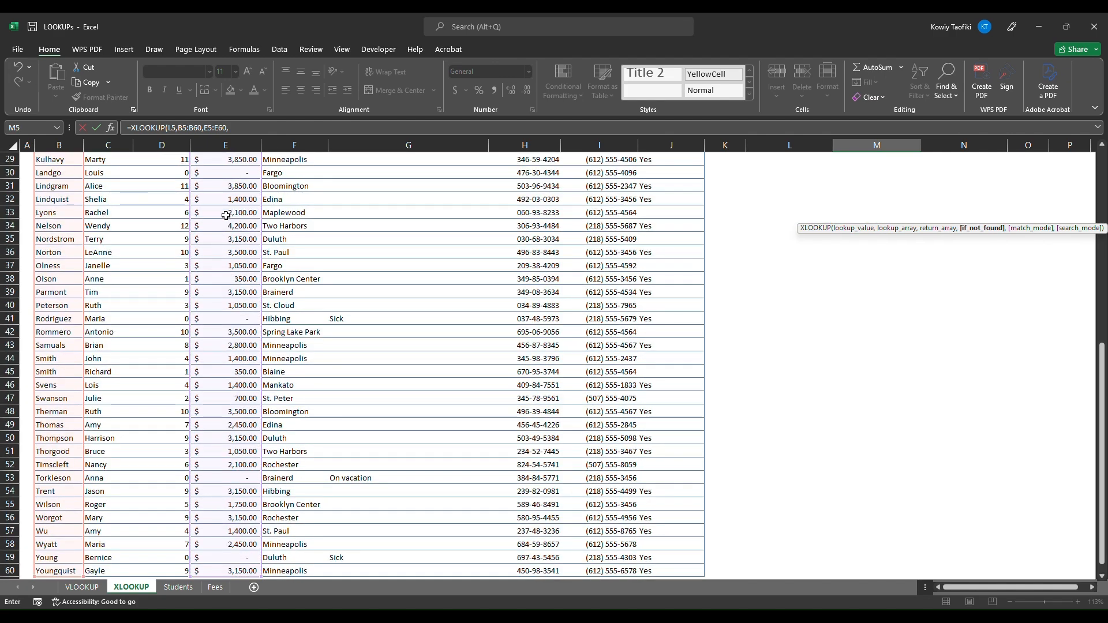
scroll(225, 215, "up", 10)
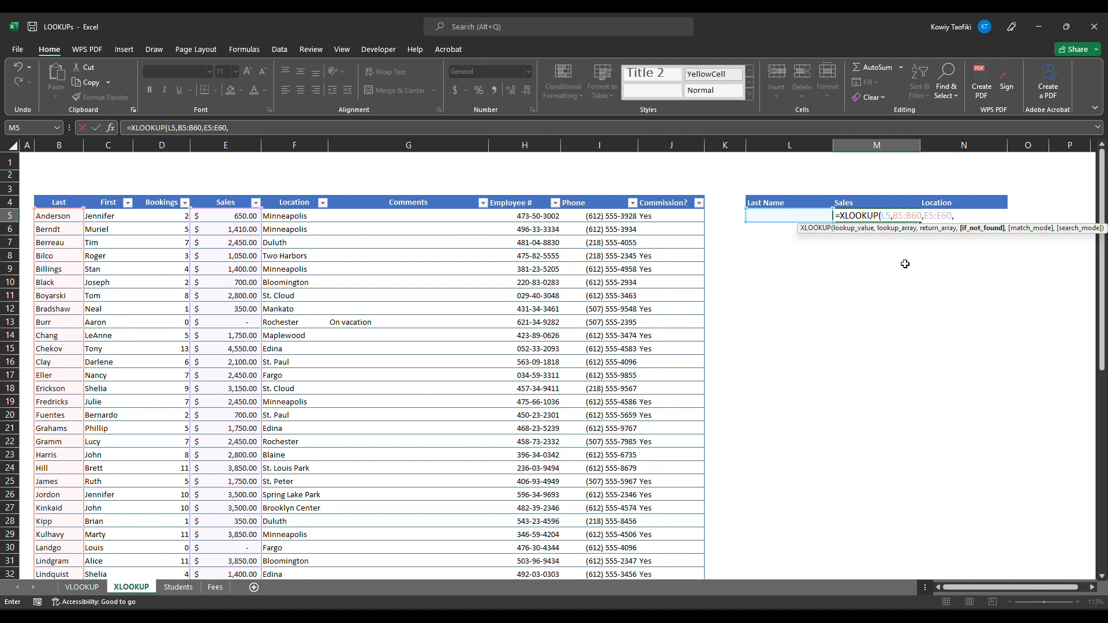
type(",")
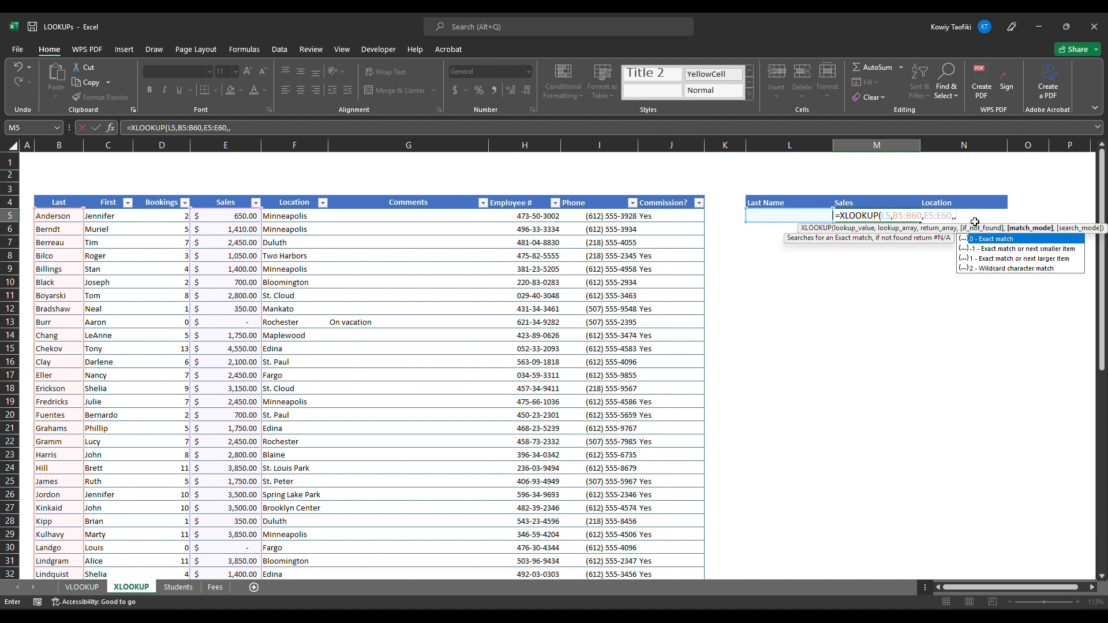
type("0)")
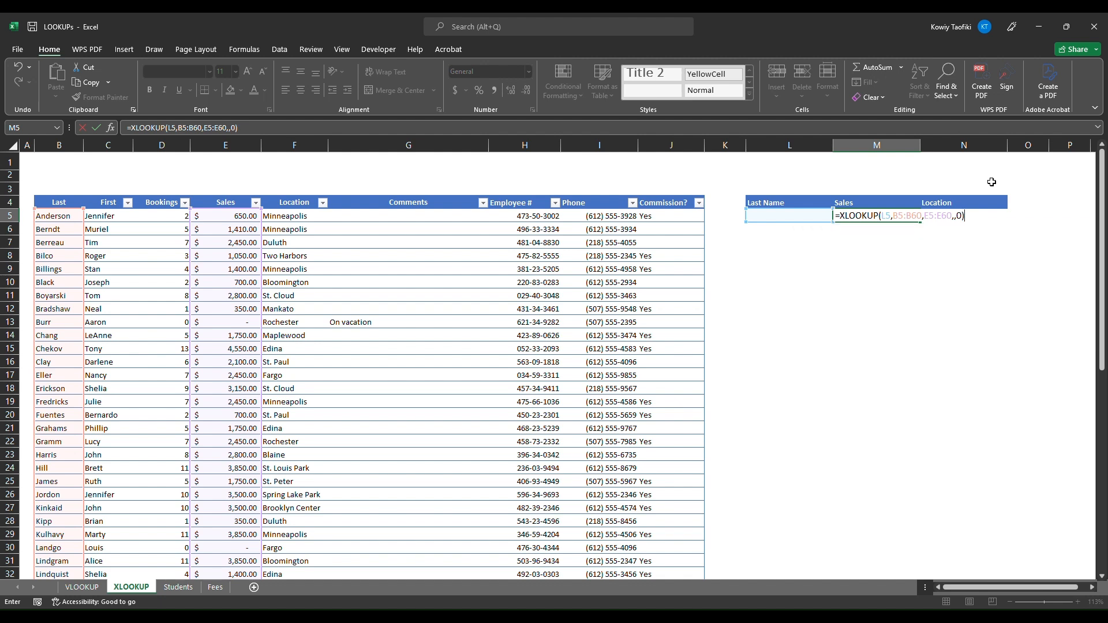
key("Return")
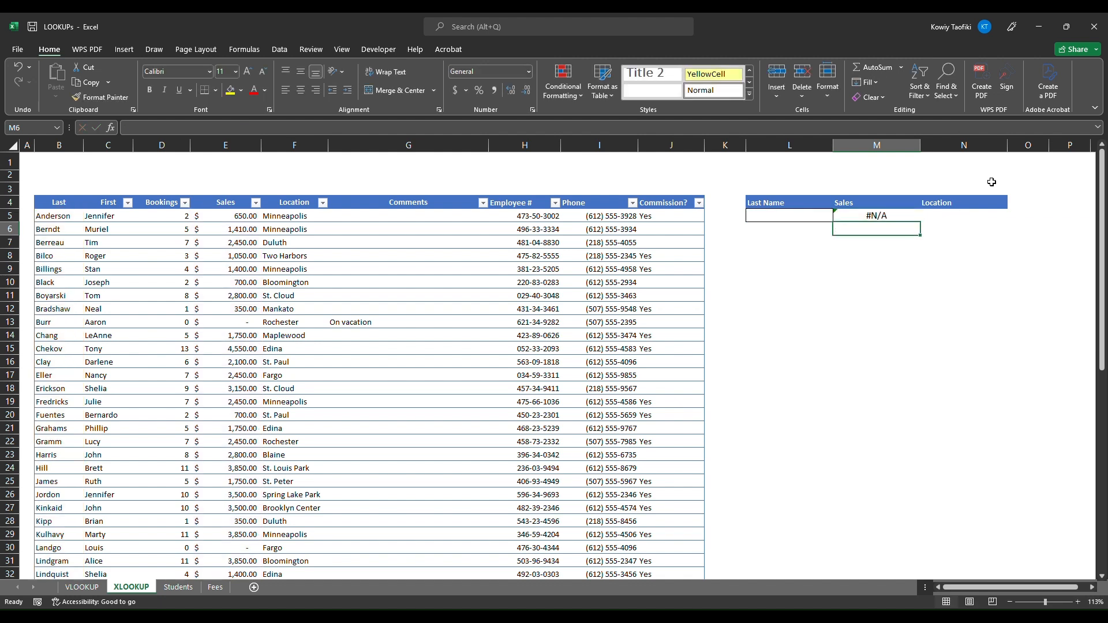
- Enter the last name from row 16 of the table in L5 and check the formula result in M5
key("Up")
key("Left")
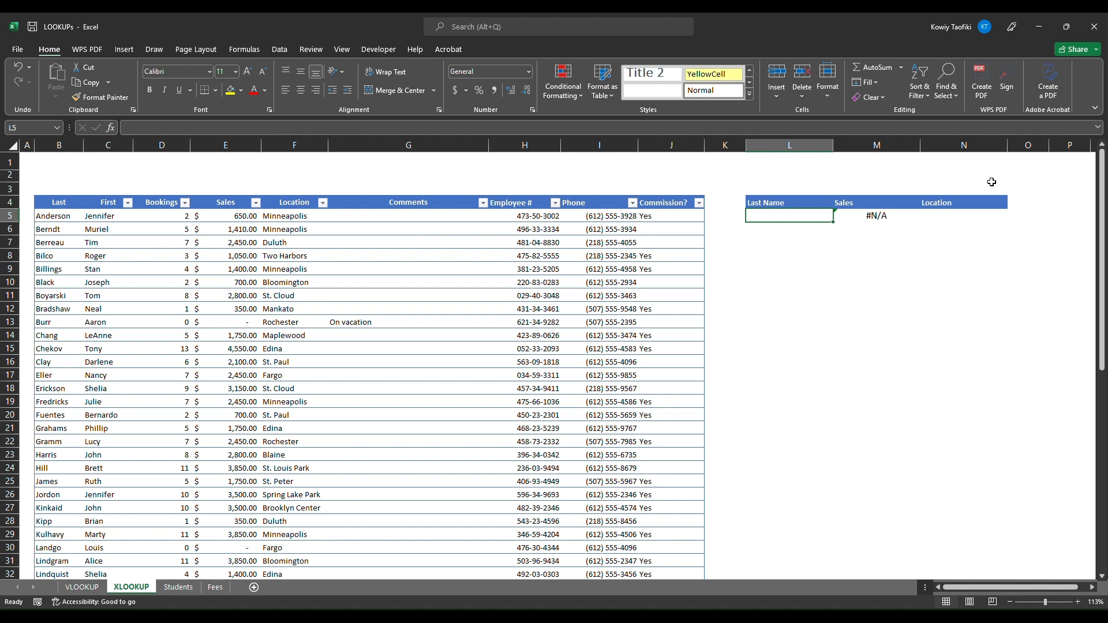
type("Clay")
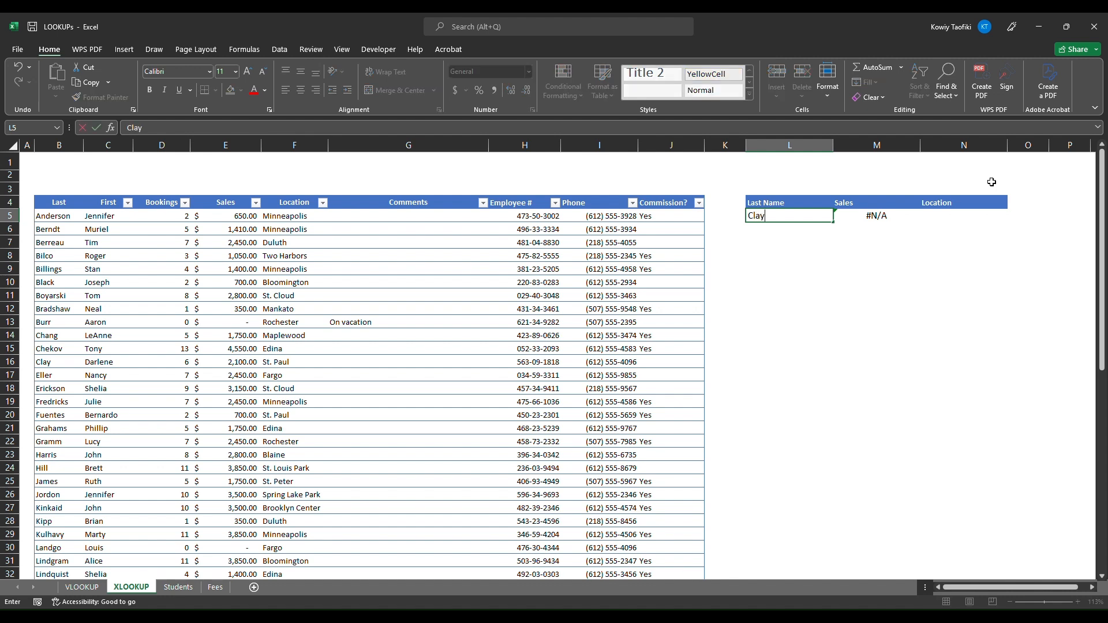
key("Return")
key("Up")
key("Right")
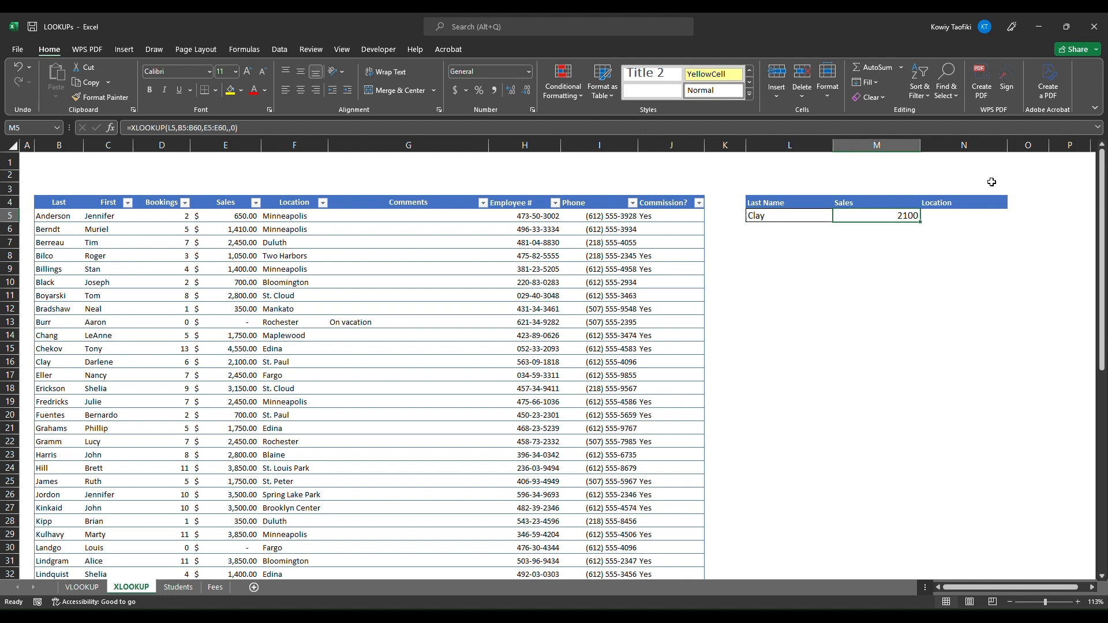
- Start an XLOOKUP formula in N5 under Location with L5 as lookup value and B5:B60 as lookup array
key("Right")
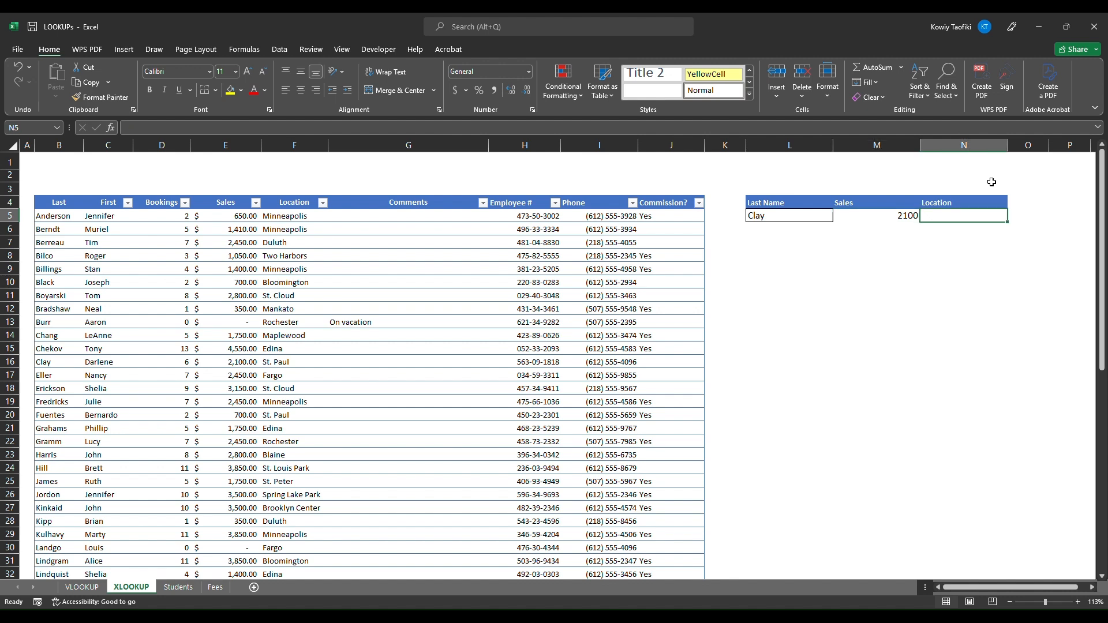
type("=xl")
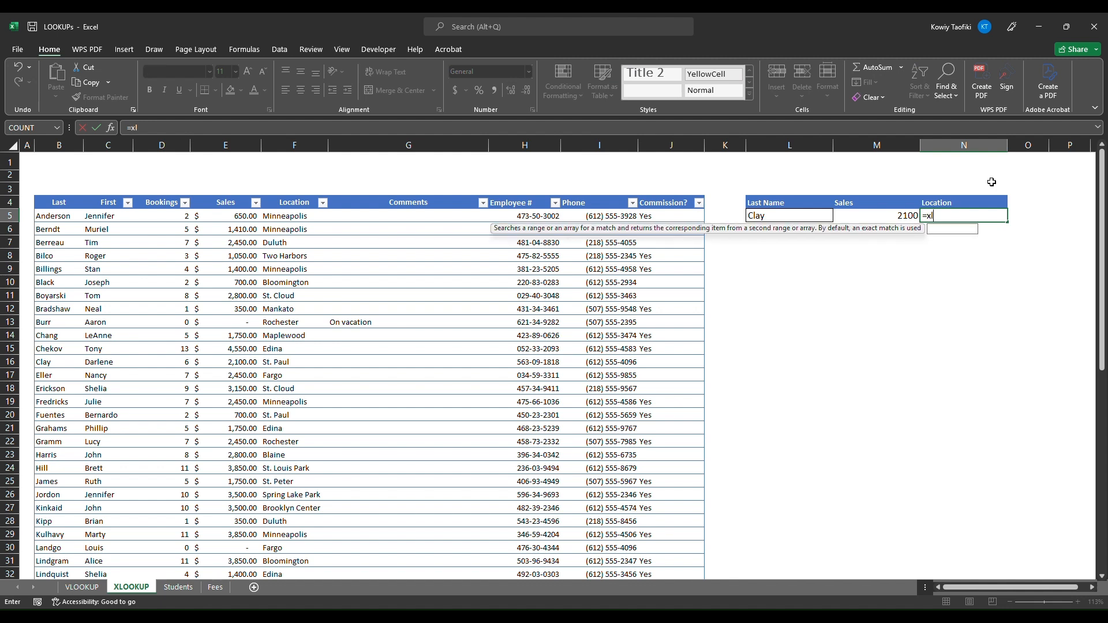
type("oo")
key("Tab")
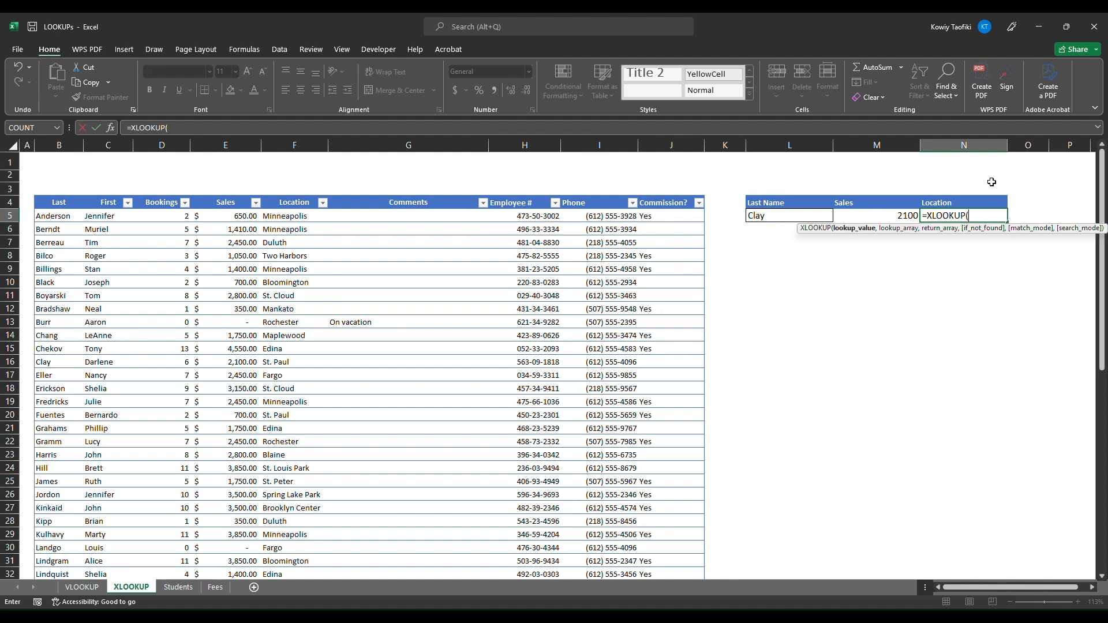
key("Left")
key("Left")
type(",")
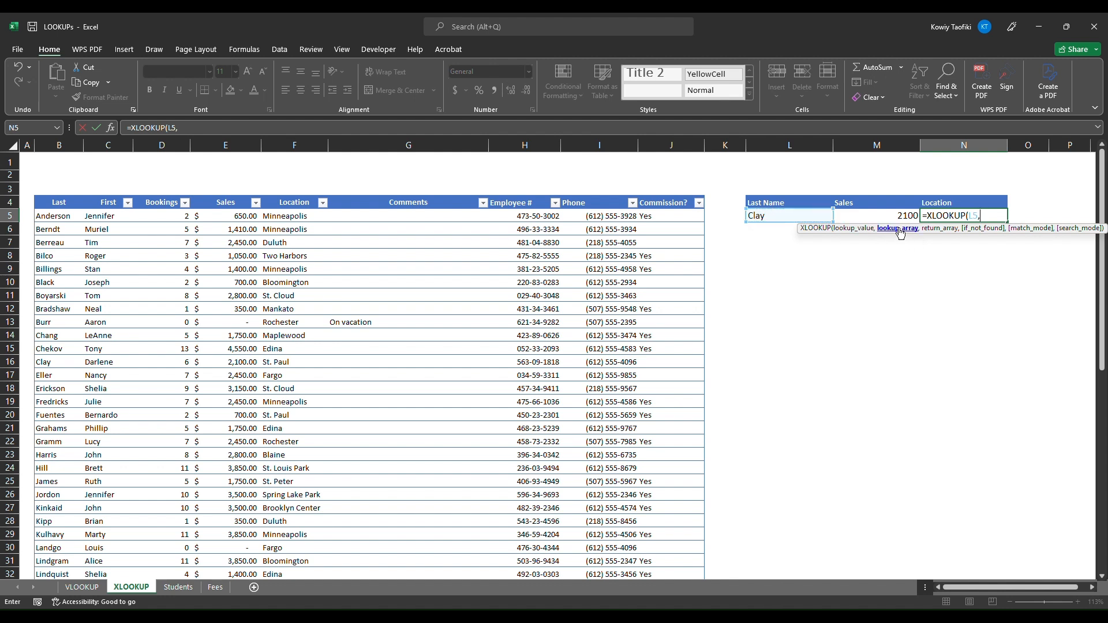
left_click(43, 218)
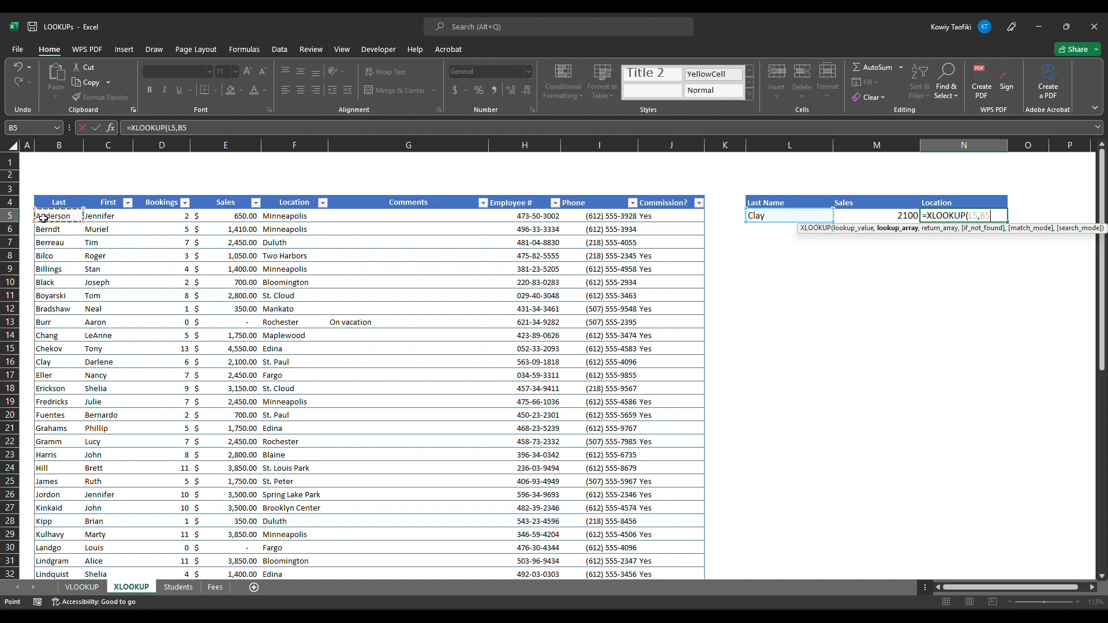
key("ctrl+shift+Down")
type(",")
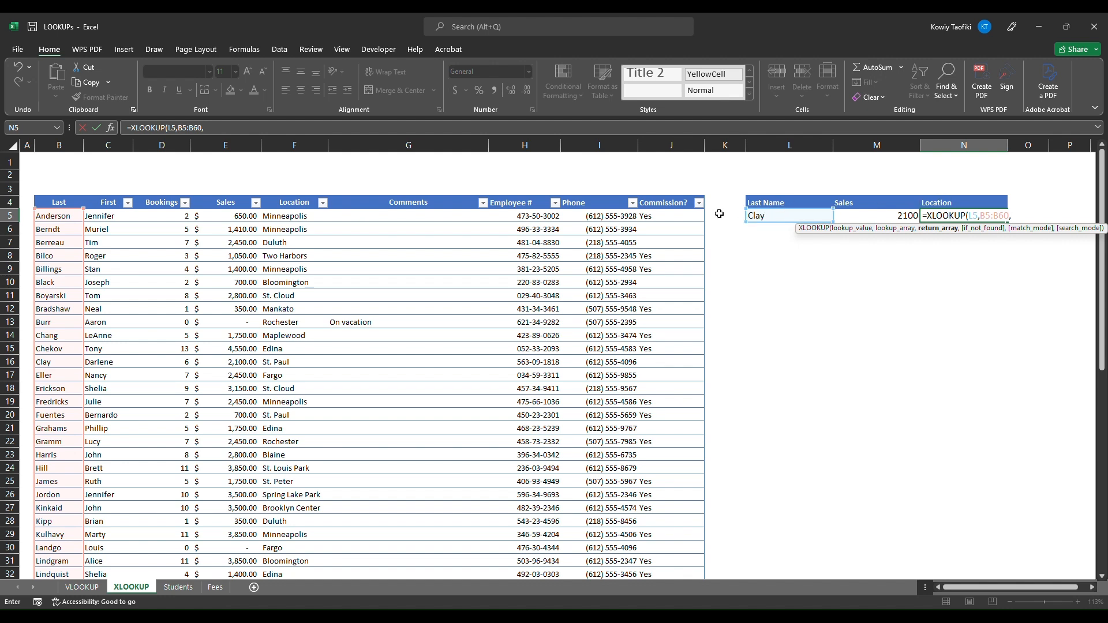
- Complete the Location XLOOKUP with return array F5:F60, an empty if_not_found argument and match mode 0
left_click(287, 217)
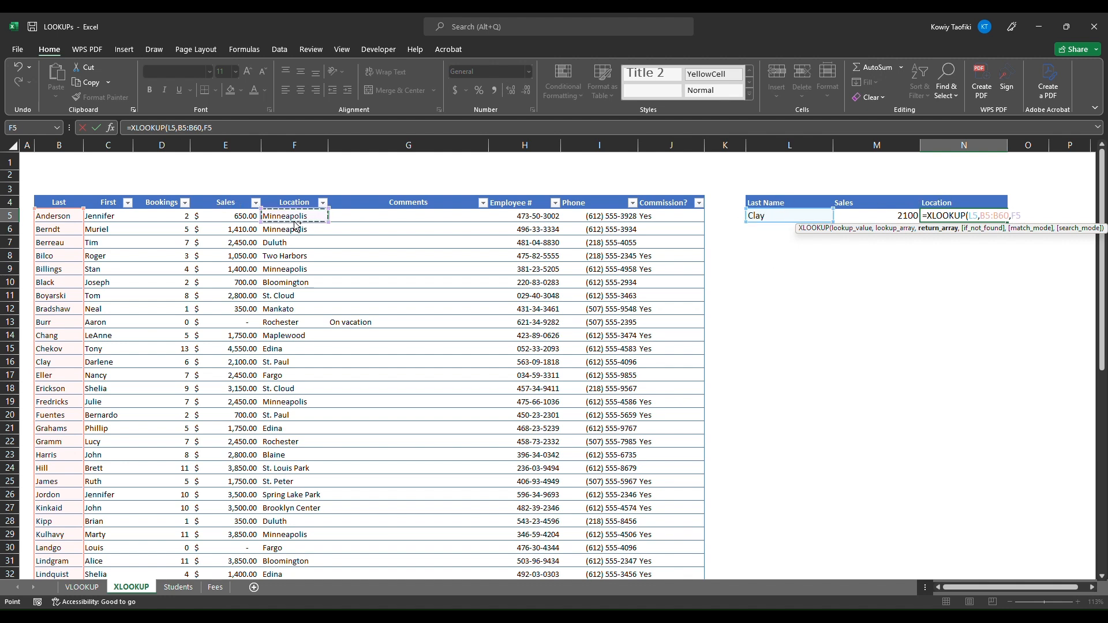
key("ctrl+shift+Down")
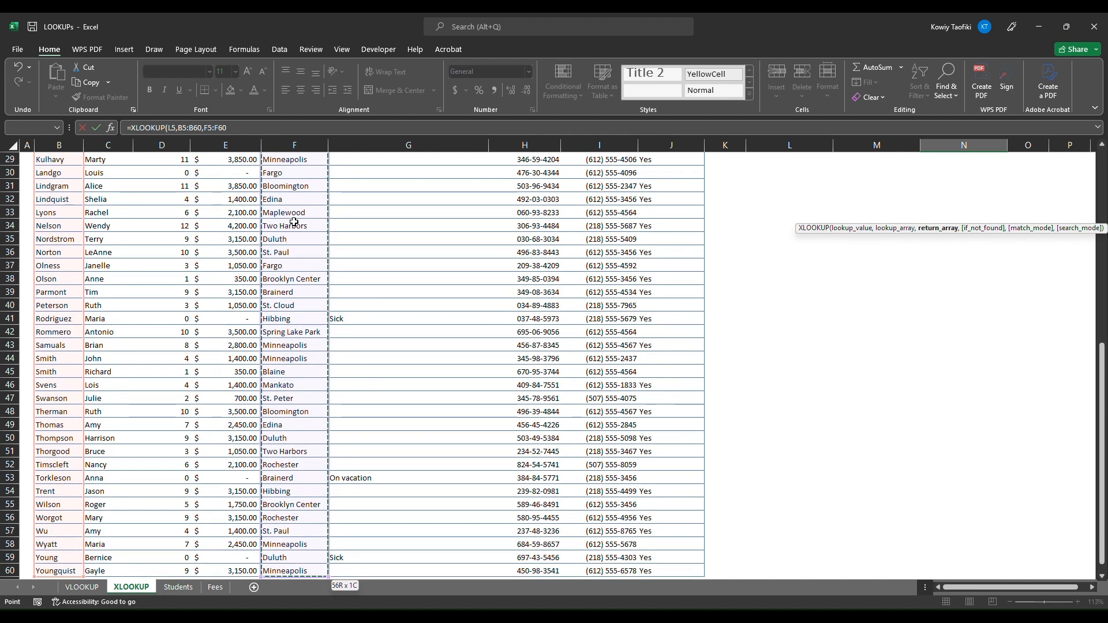
type(",")
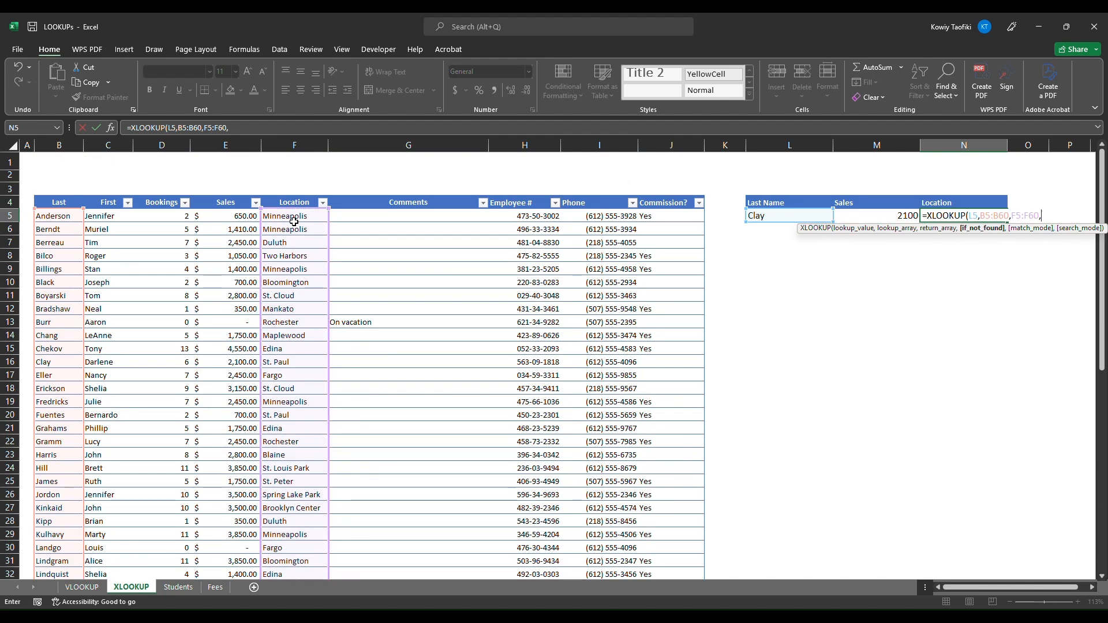
type(",0")
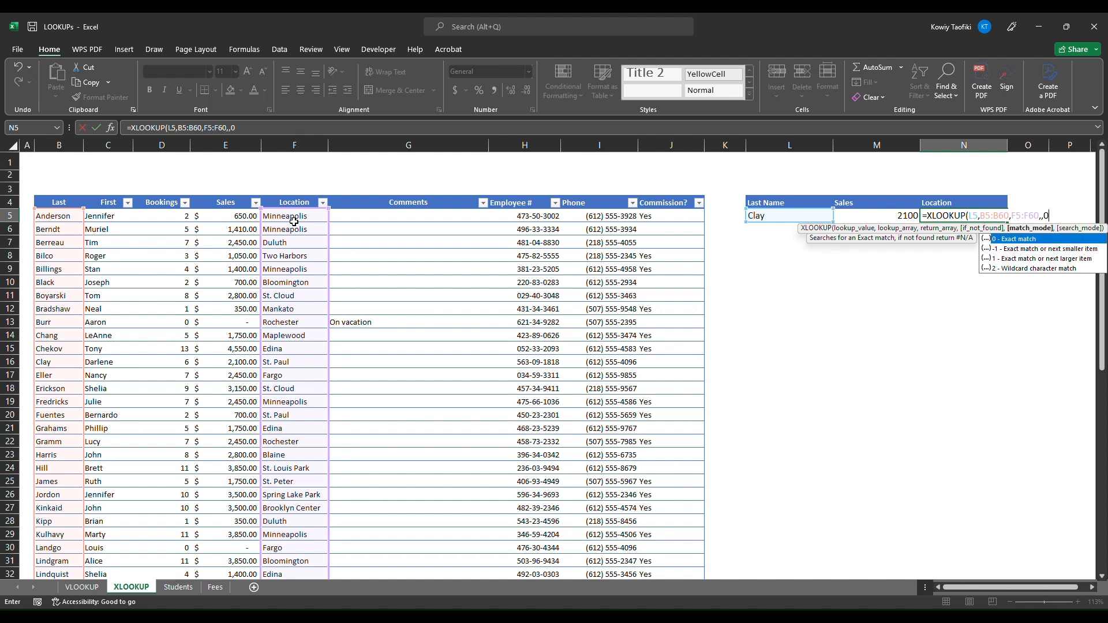
type(")")
key("Return")
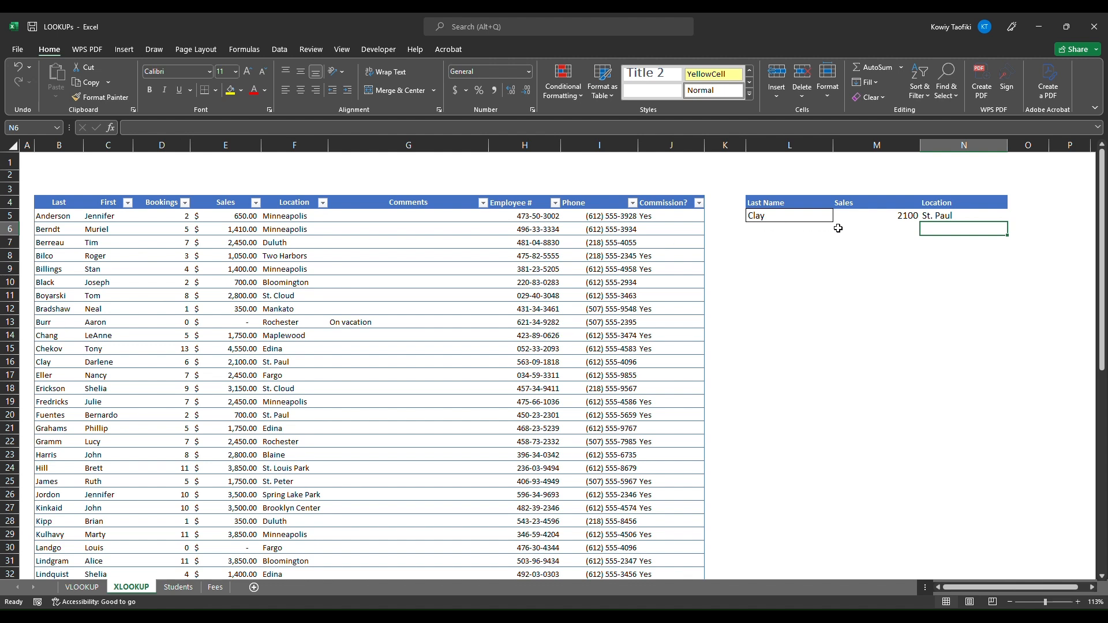
- Format the Sales result in M5 as Currency with no decimal places
left_click(882, 215)
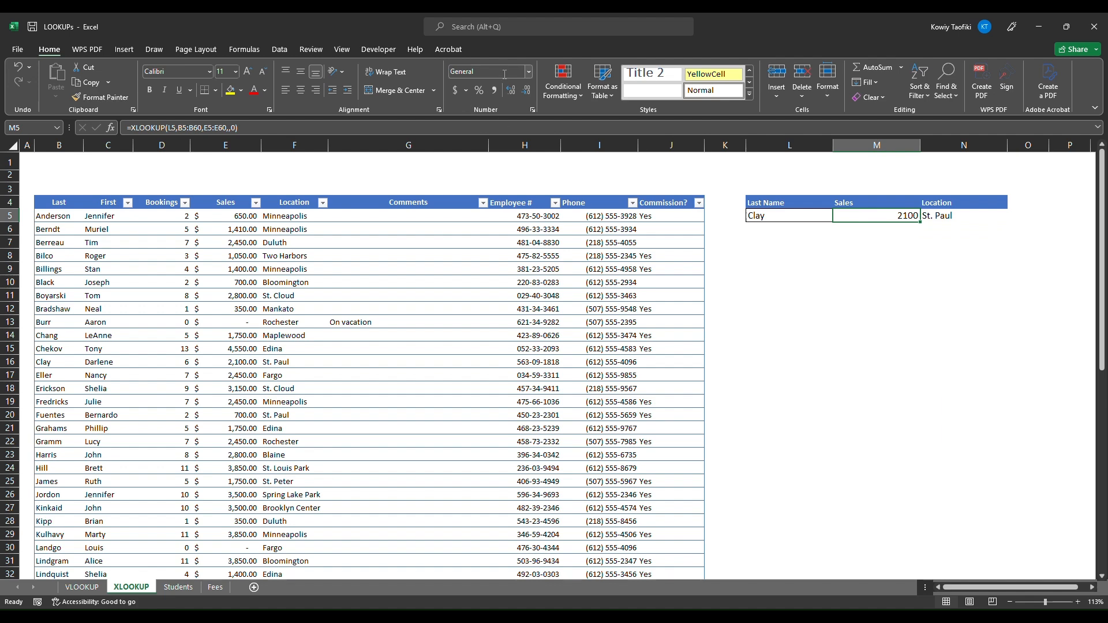
left_click(528, 70)
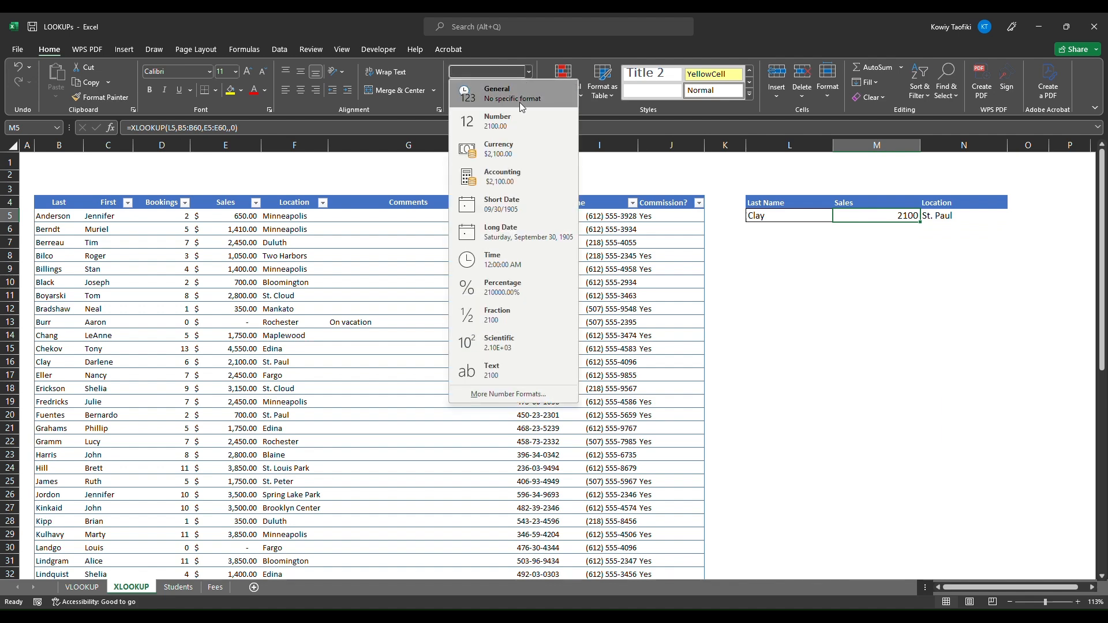
left_click(513, 150)
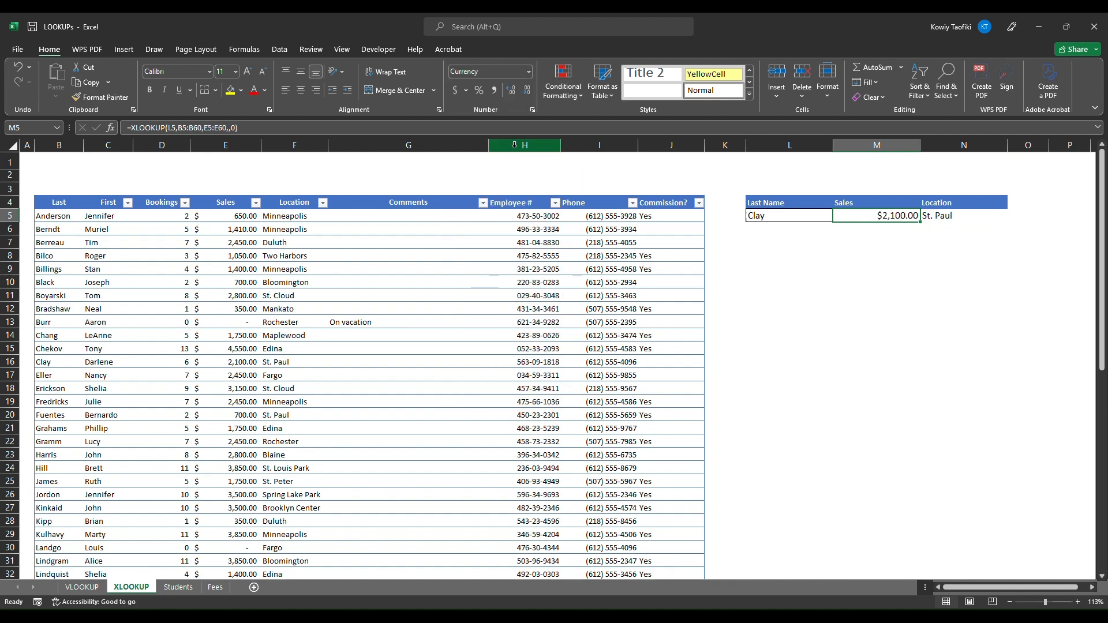
left_click(525, 90)
left_click(526, 90)
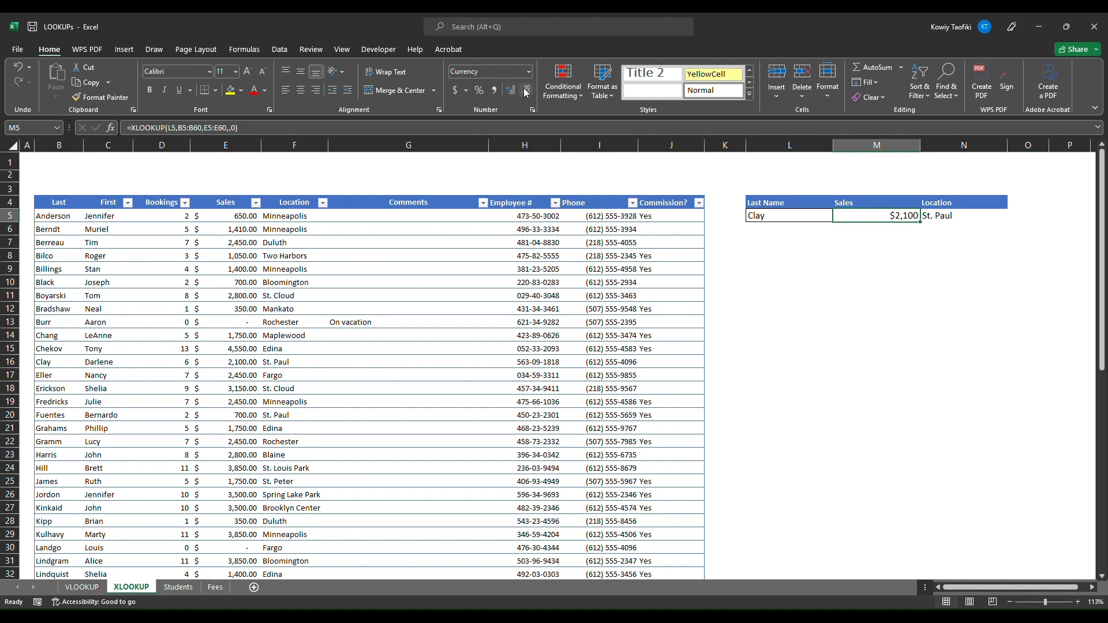
left_click(941, 213)
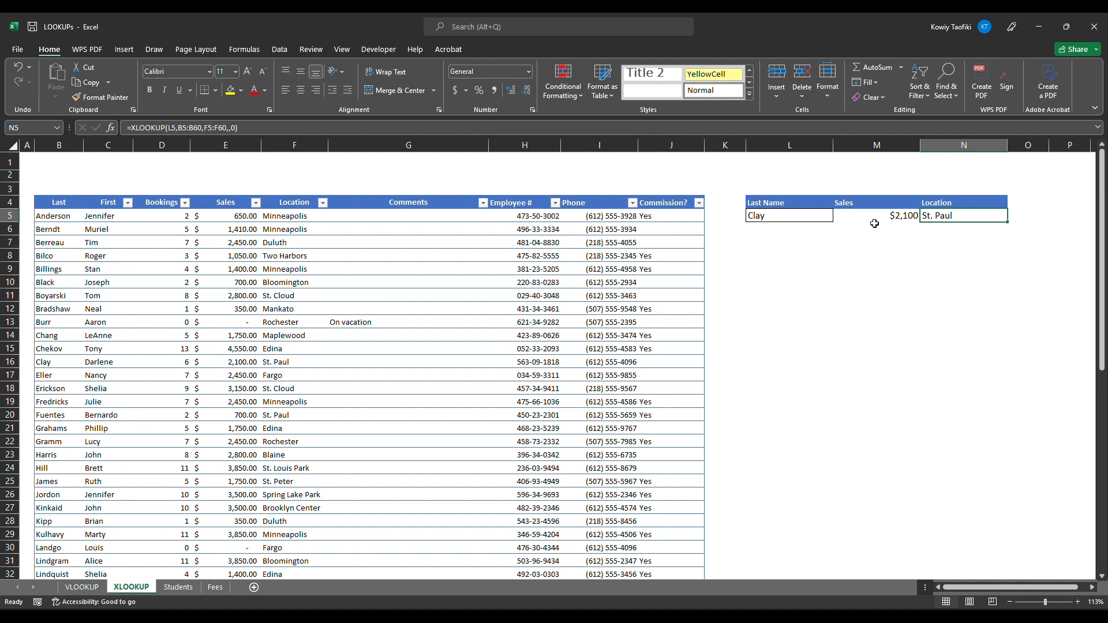
- Insert a blank column before the Last column and move the Location column to the front of the table
left_click(797, 213)
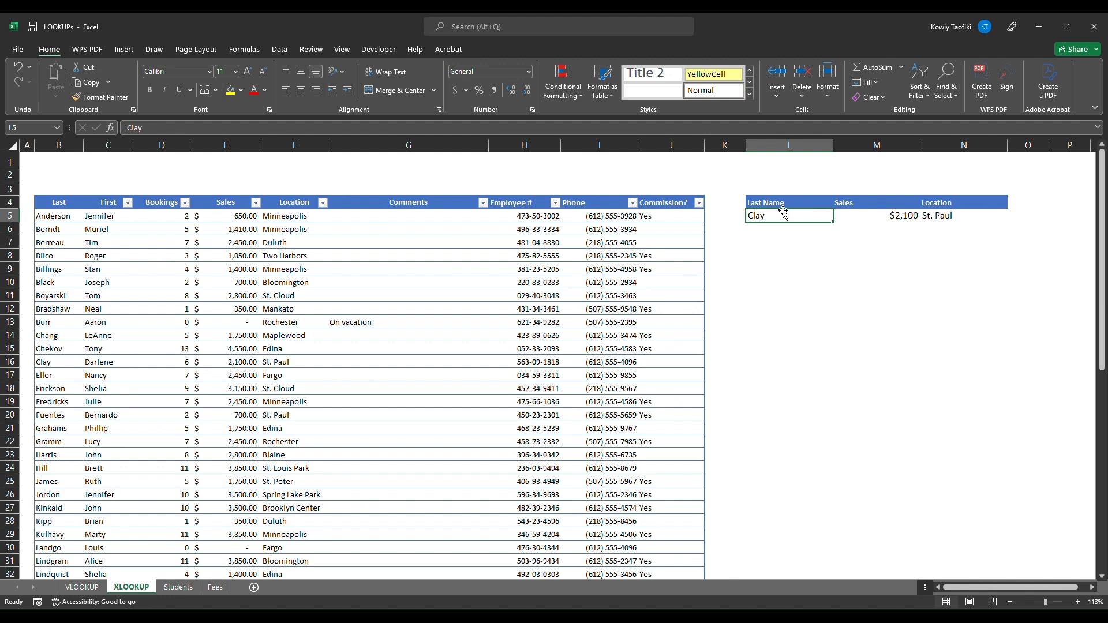
left_click(70, 139)
key("ctrl+shift+equal")
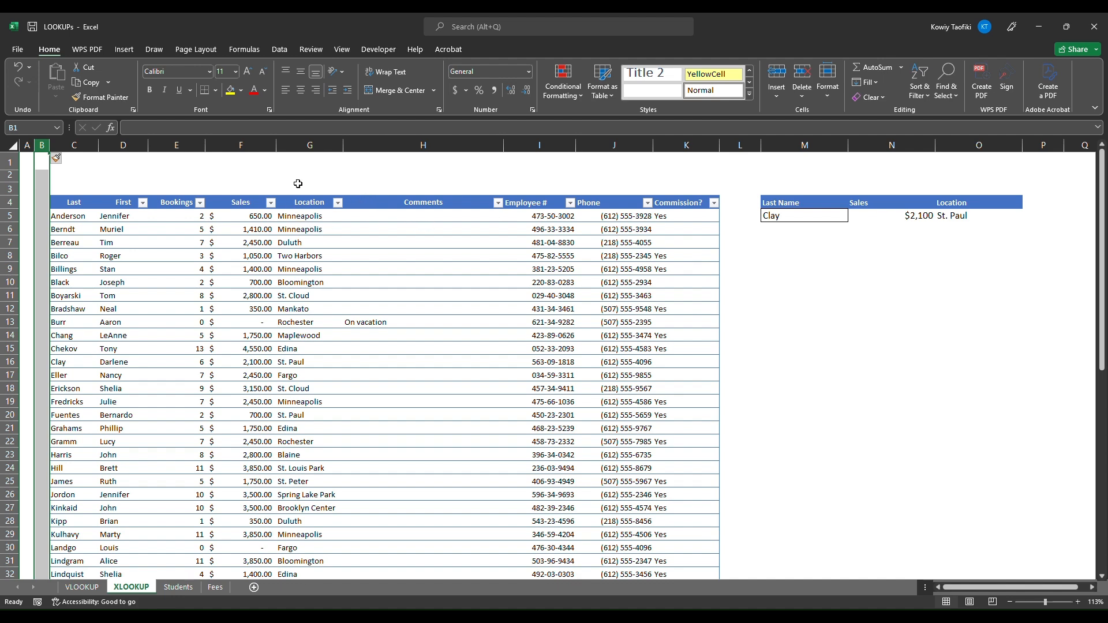
left_click(303, 145)
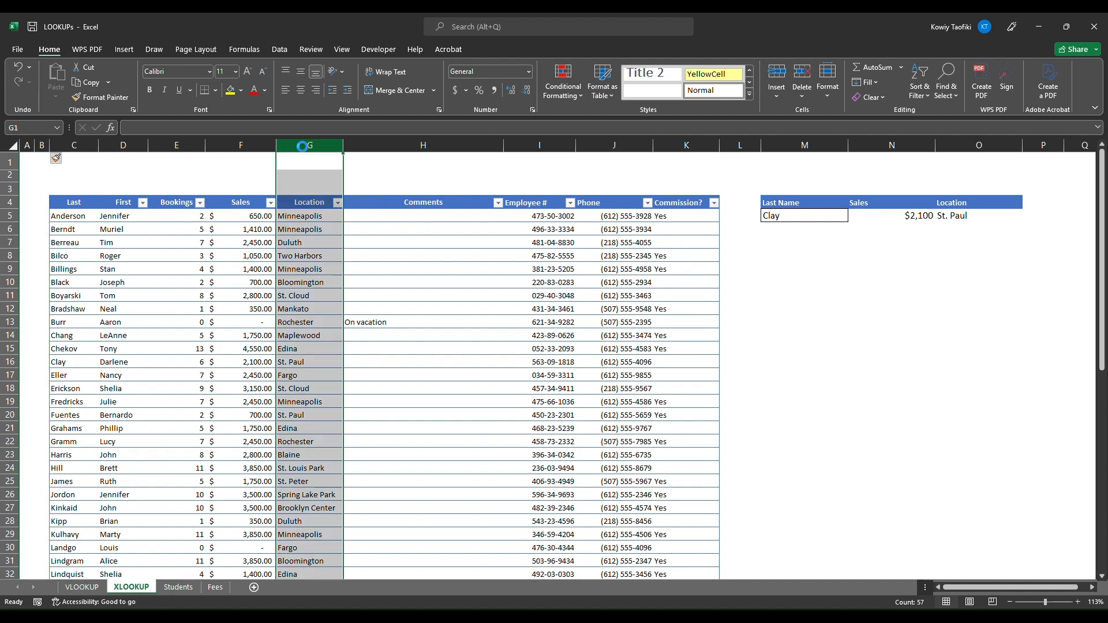
key("ctrl+x")
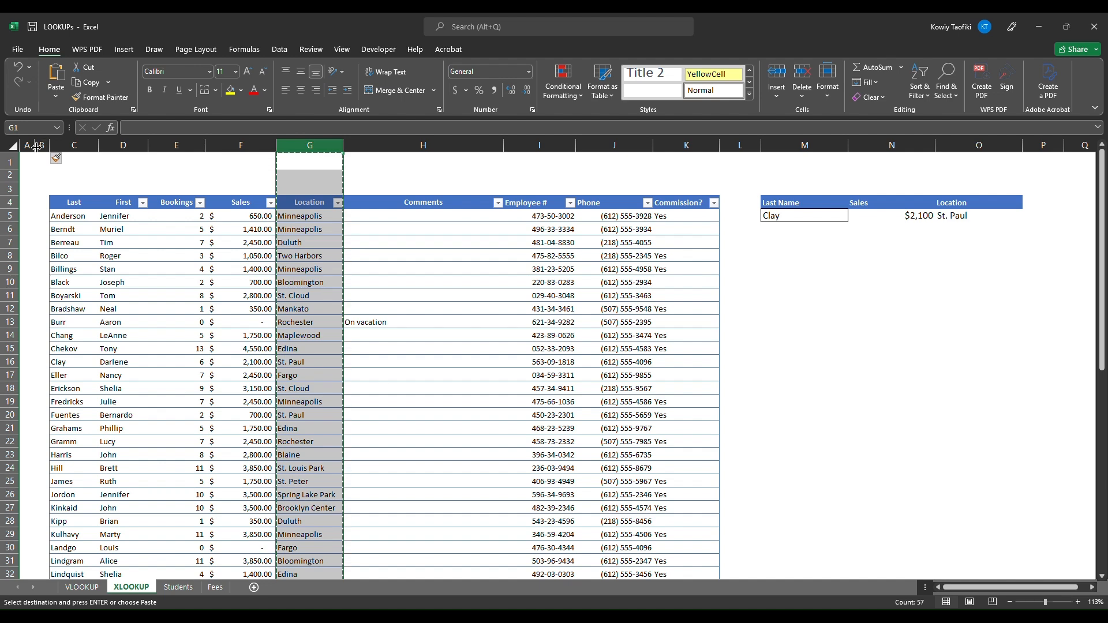
left_click(43, 145)
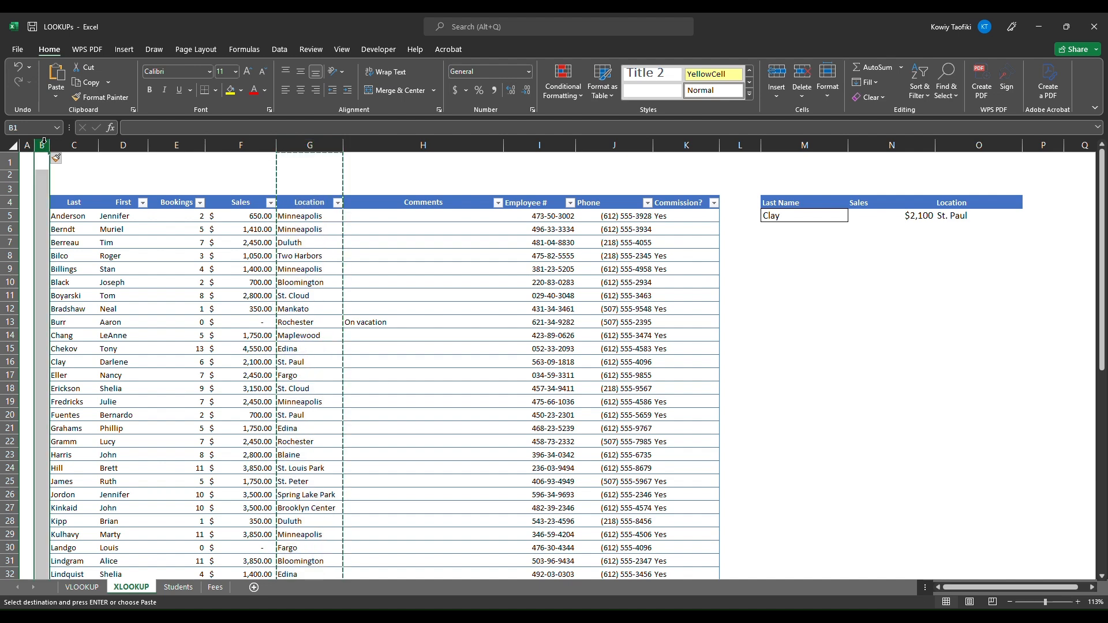
key("ctrl+plus")
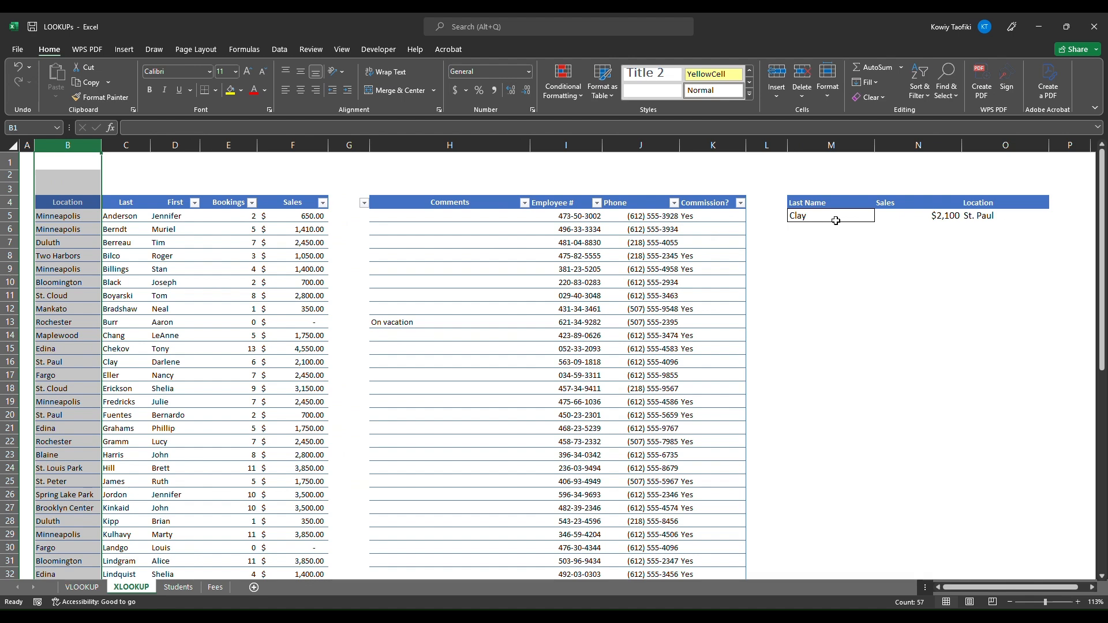
- Inspect the Location formula in O5 and the Sales formula in N5 for their cell references
double_click(994, 214)
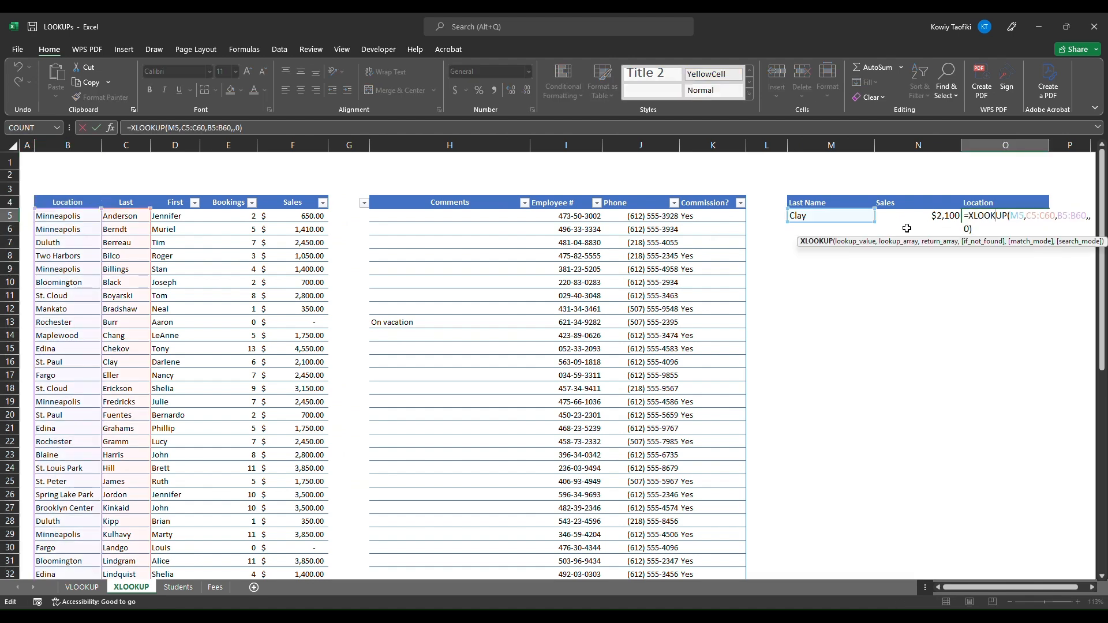
key("Return")
key("Up")
key("Left")
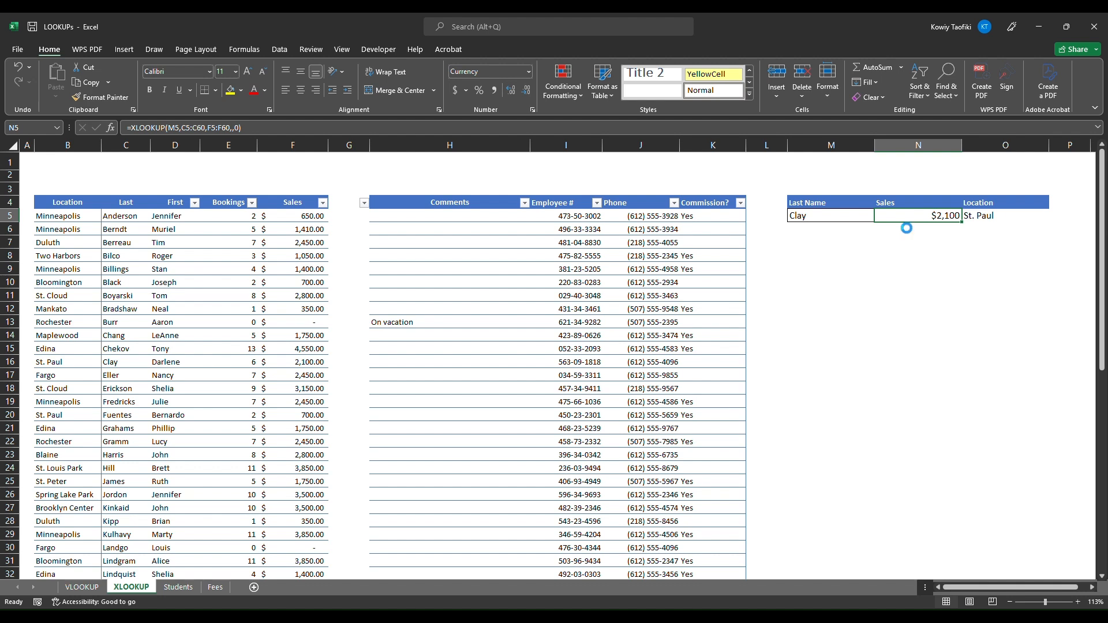
- Undo the Location column move and the blank column insertion
key("Right")
key("ctrl+z")
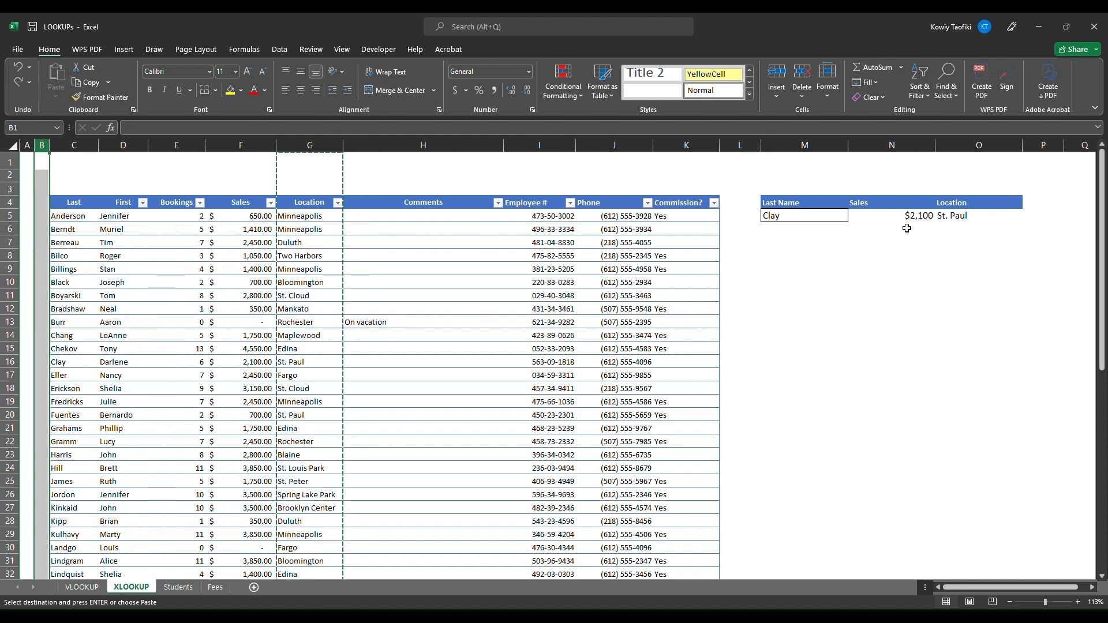
key("ctrl+z")
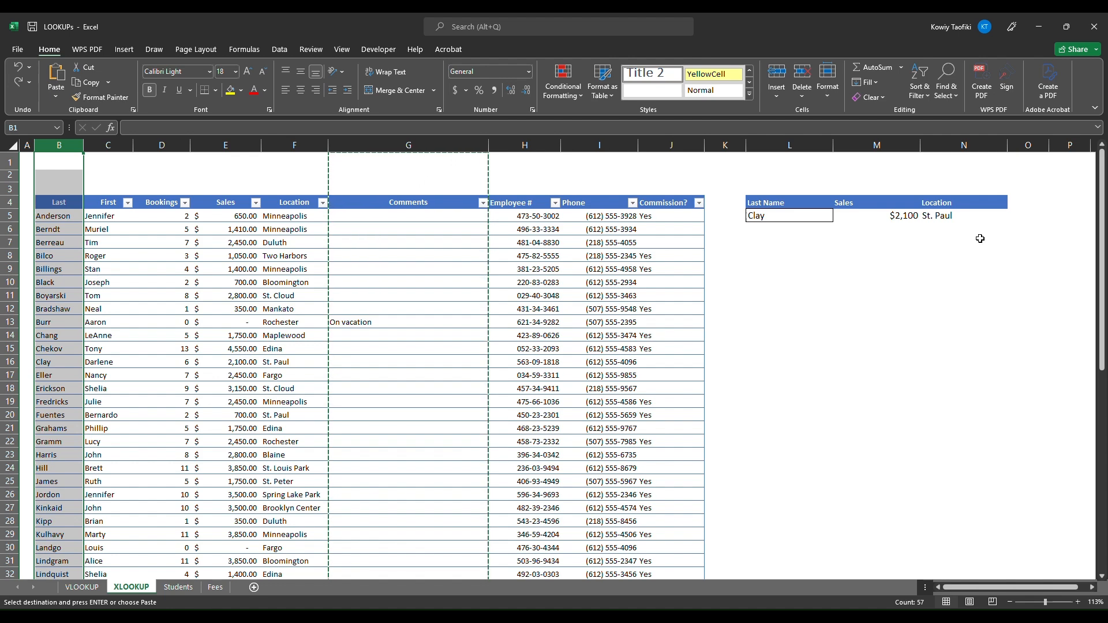
- Open the Students sheet and examine the University ID and Full Name cells, the Fees column and the table headers
left_click(179, 588)
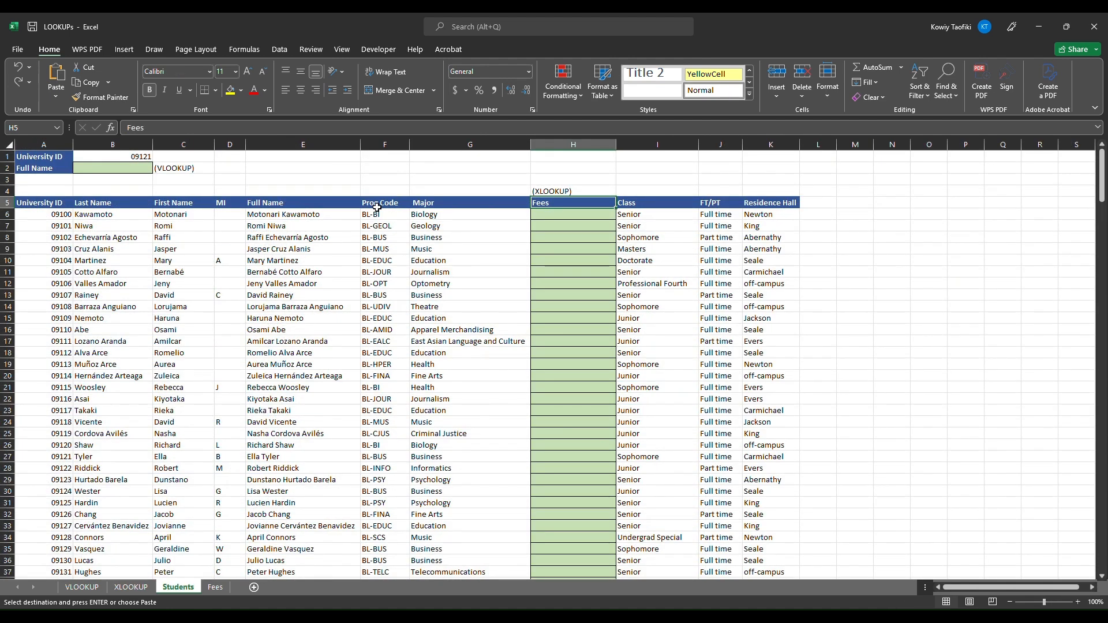
left_click(449, 155)
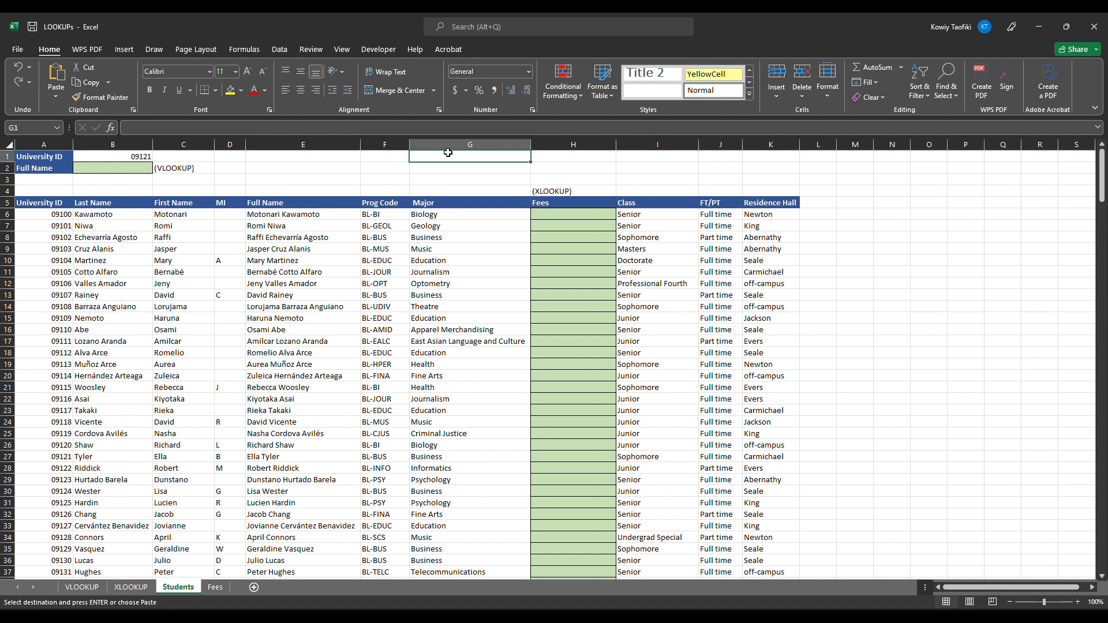
left_click(103, 166)
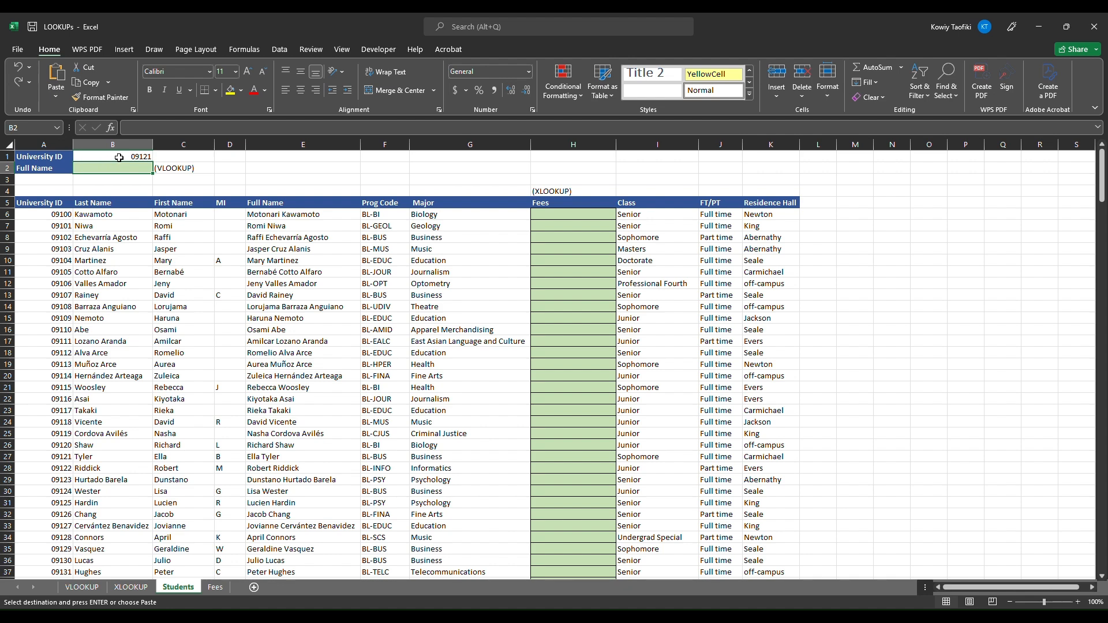
left_click(555, 214)
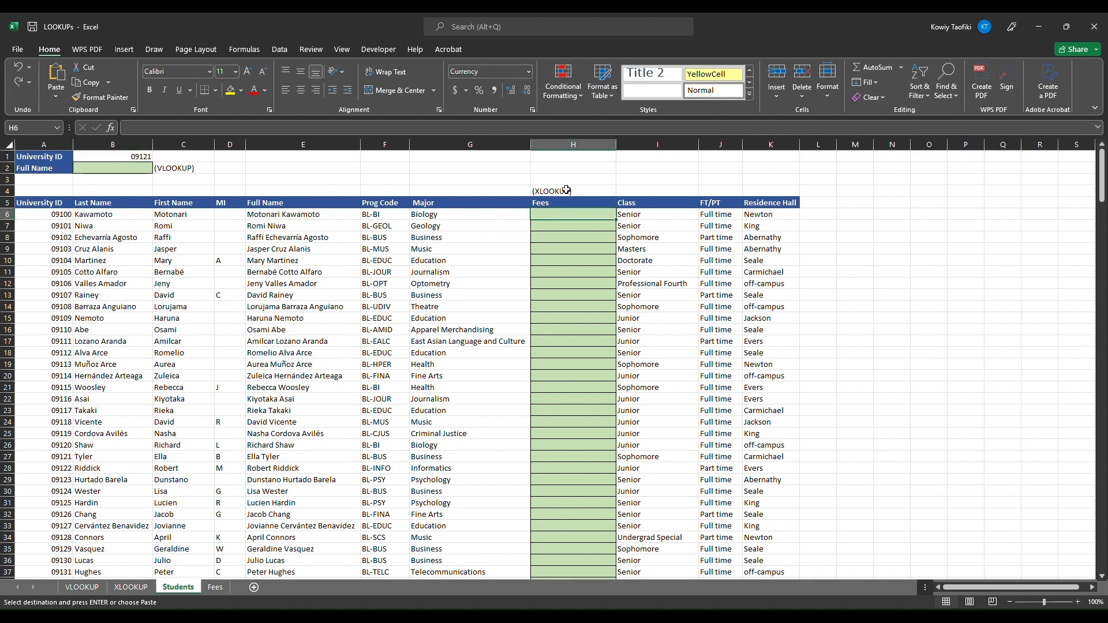
left_click(136, 166)
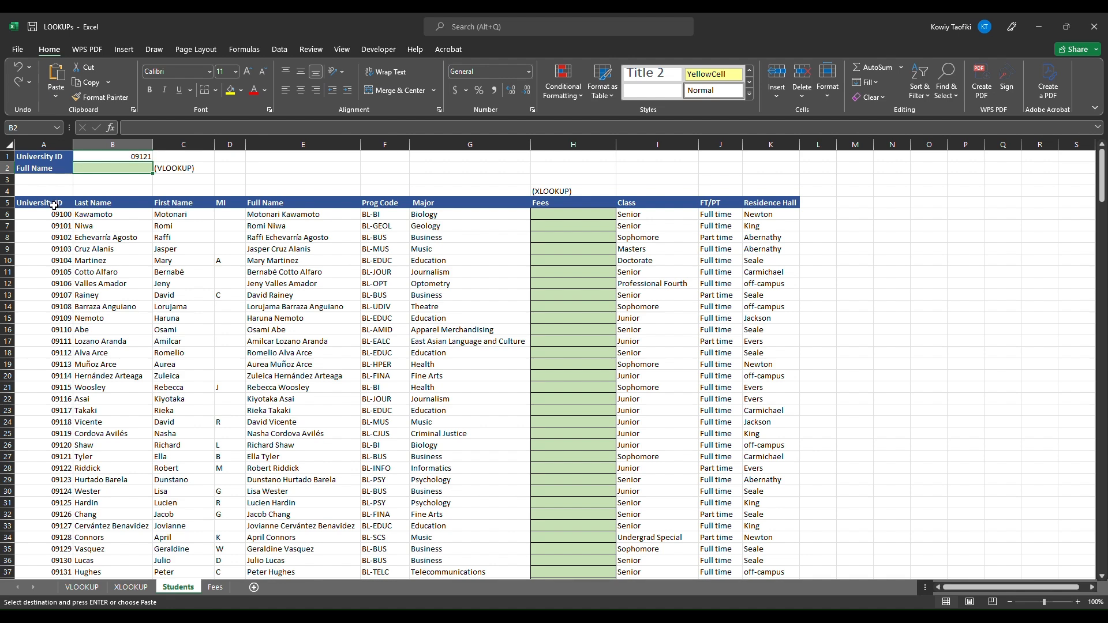
left_click(60, 212)
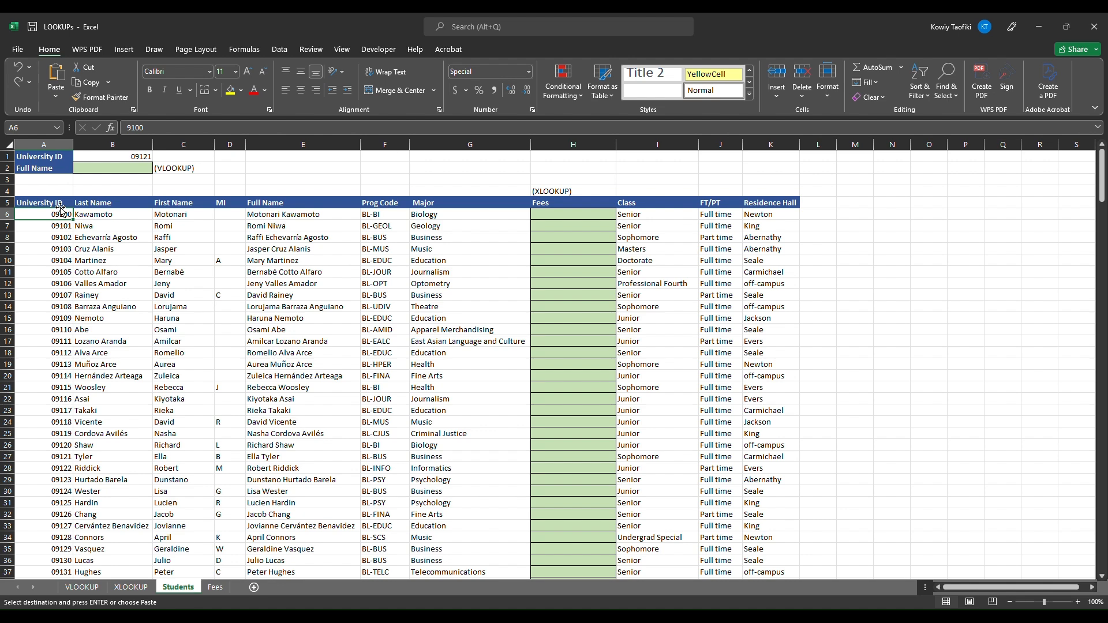
left_click(60, 203)
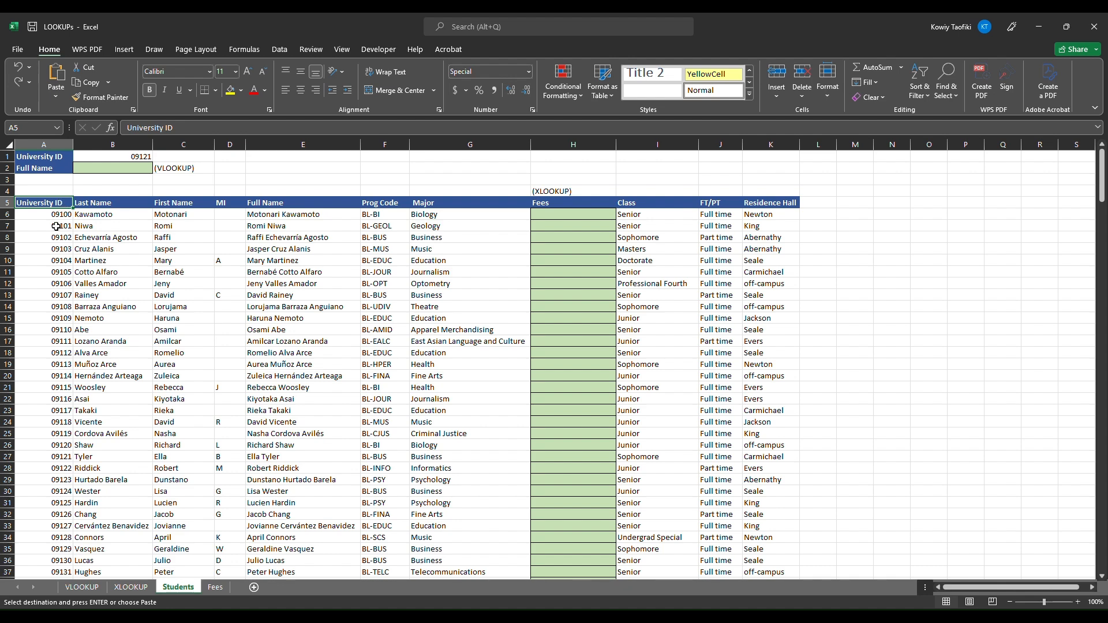
left_click(119, 206)
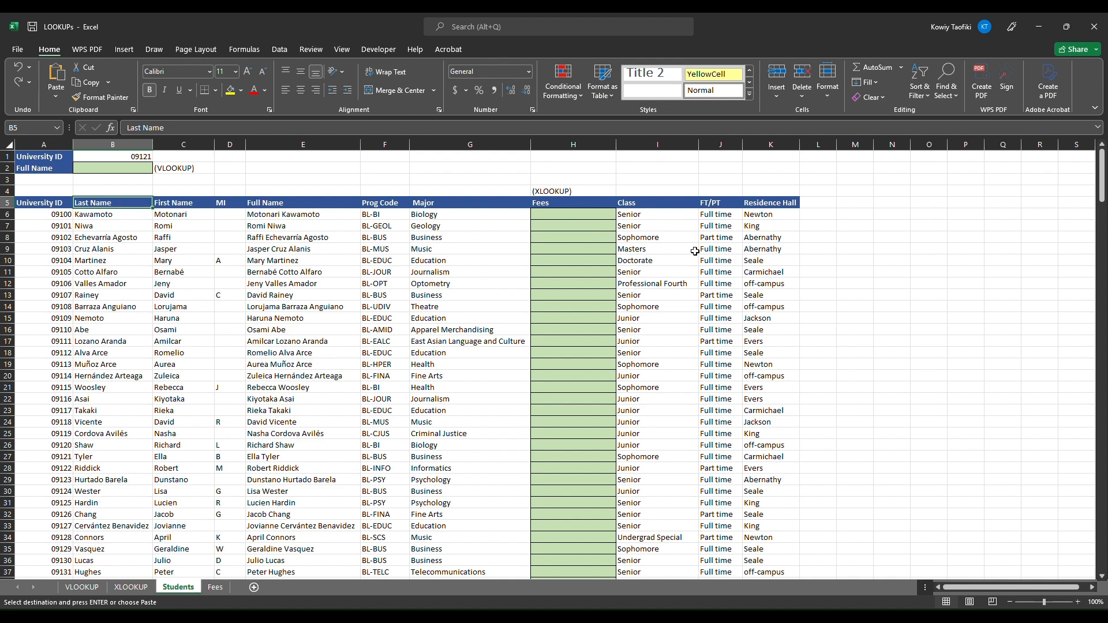
- Start a VLOOKUP formula in B2 for Full Name with B1 as the lookup value
left_click(110, 169)
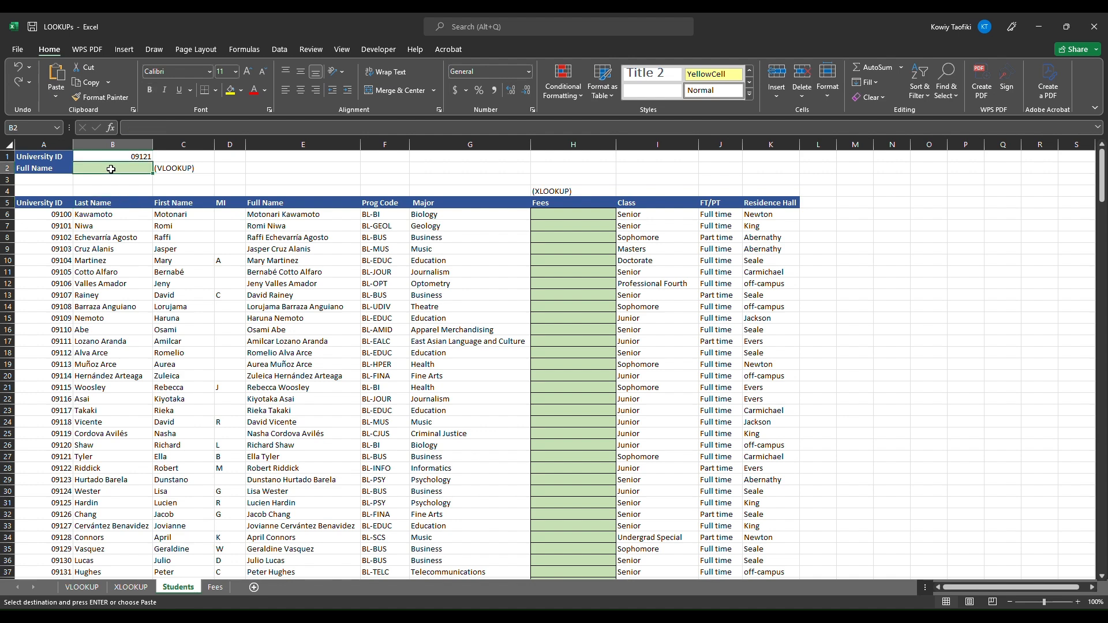
key("Left")
key("Up")
key("Right")
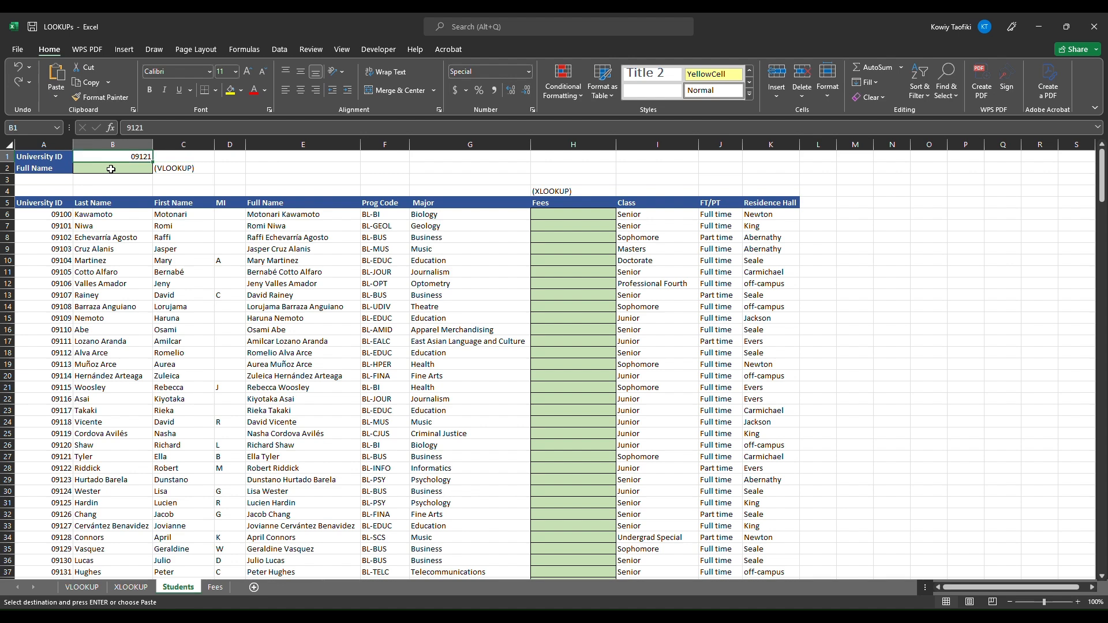
key("Down")
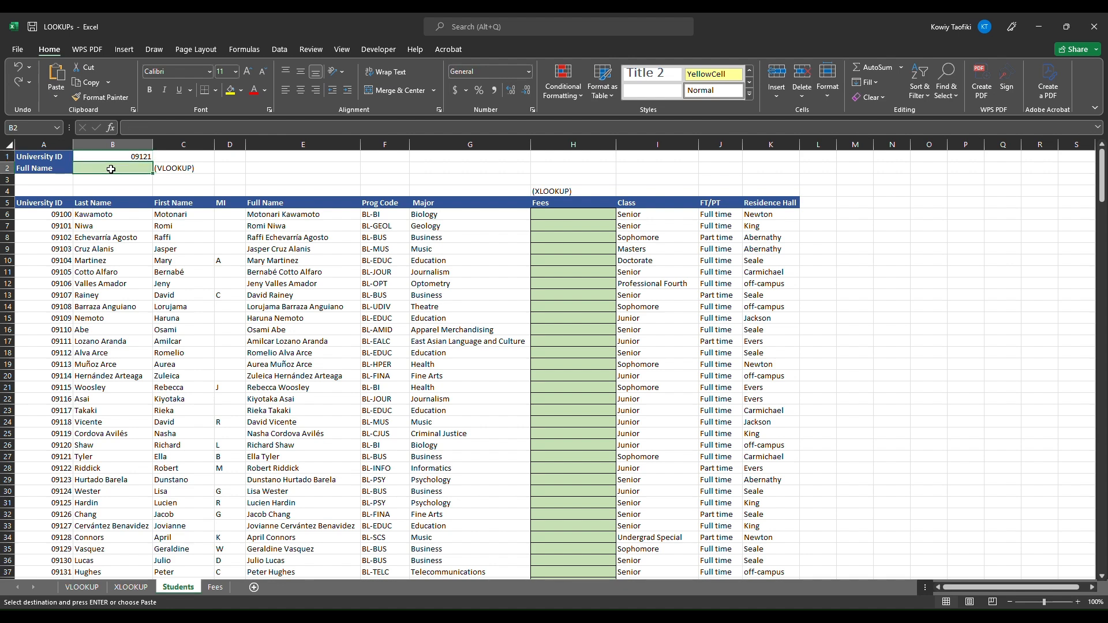
type("=vloo")
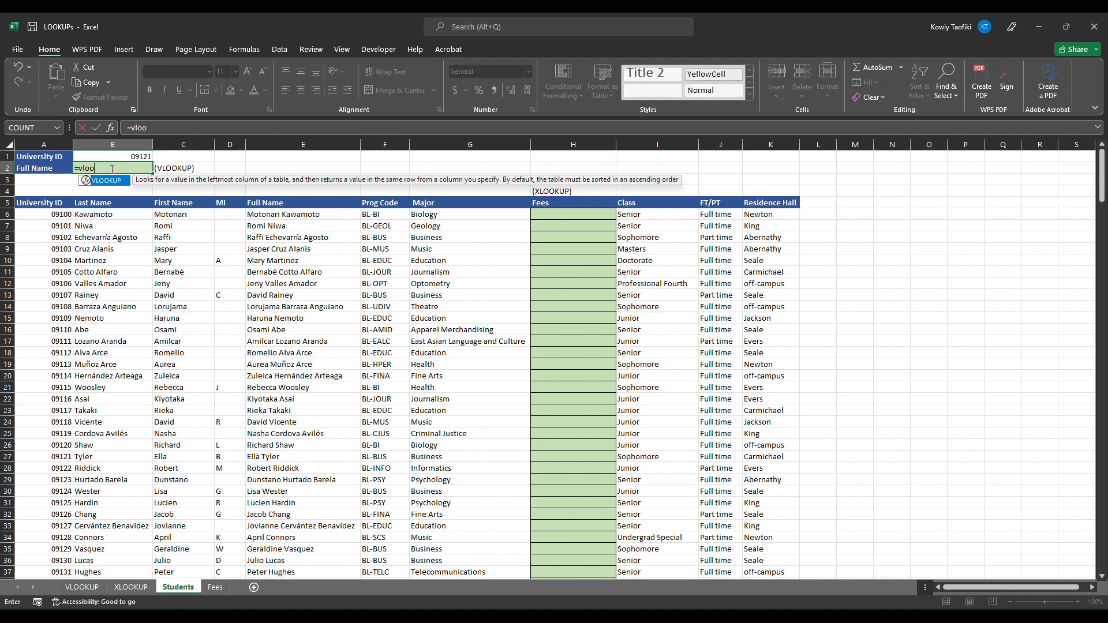
key("Tab")
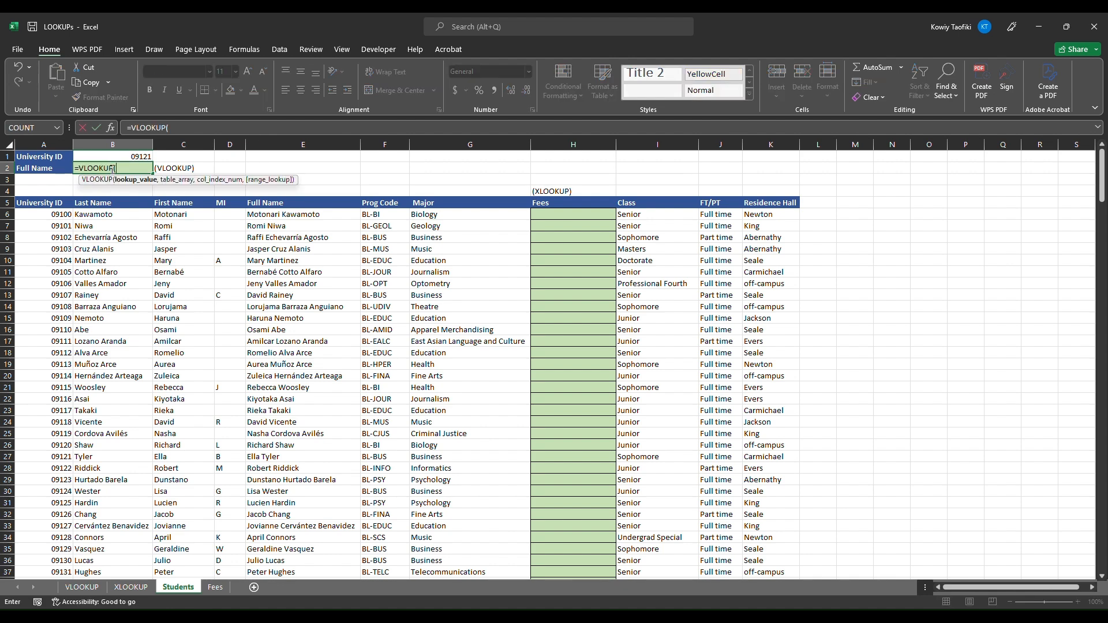
left_click(133, 157)
type(",")
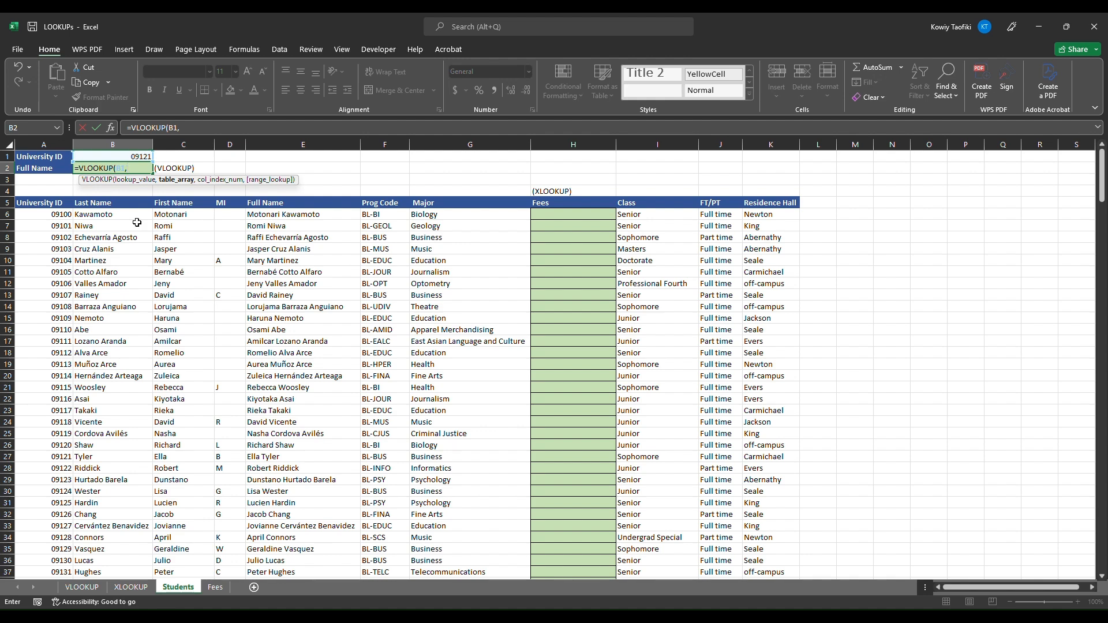
- Set the VLOOKUP table array to the whole student table, A6:K293
left_click(56, 213)
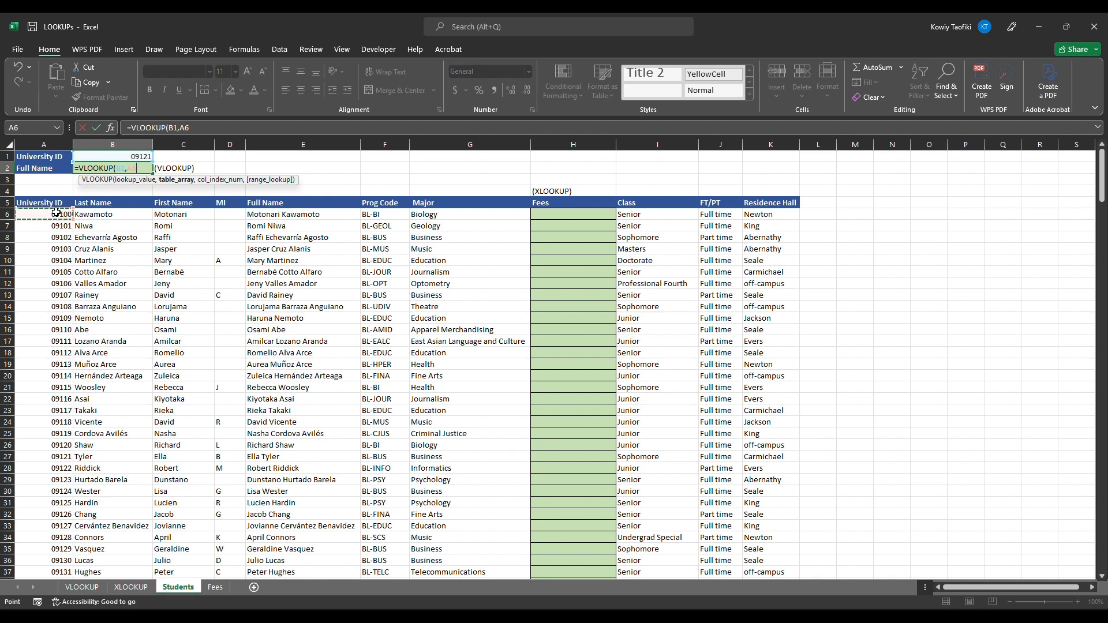
key("shift+Right")
key("shift+Right")
key("shift+Right")
key("shift+Right")
key("shift+Right")
key("shift+Right")
key("shift+Right")
key("shift+Right")
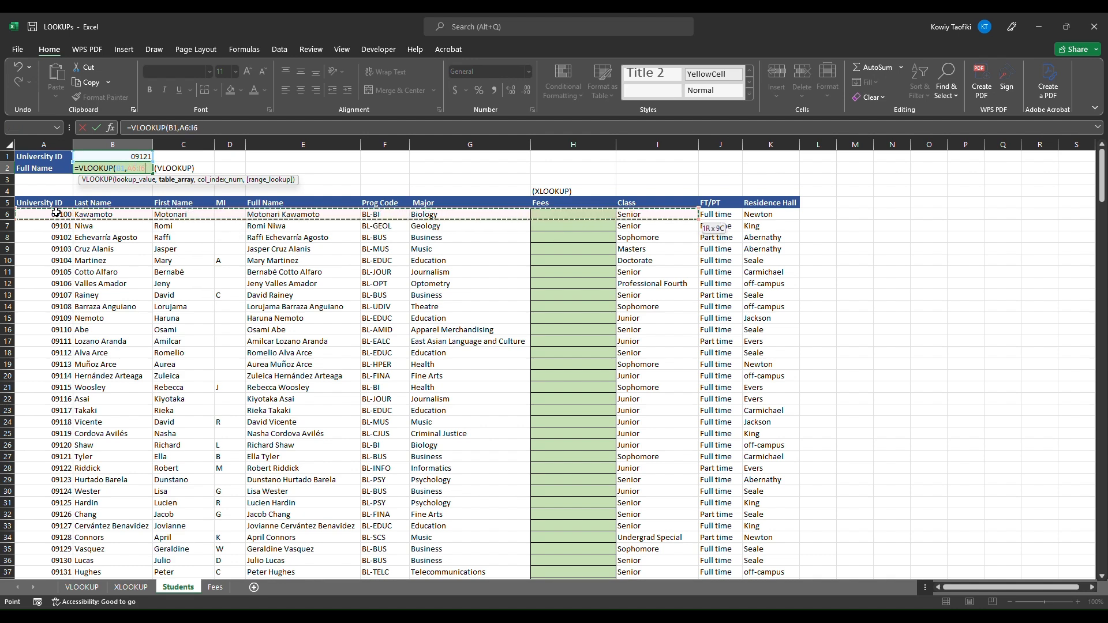
key("shift+Right")
key("shift+Right")
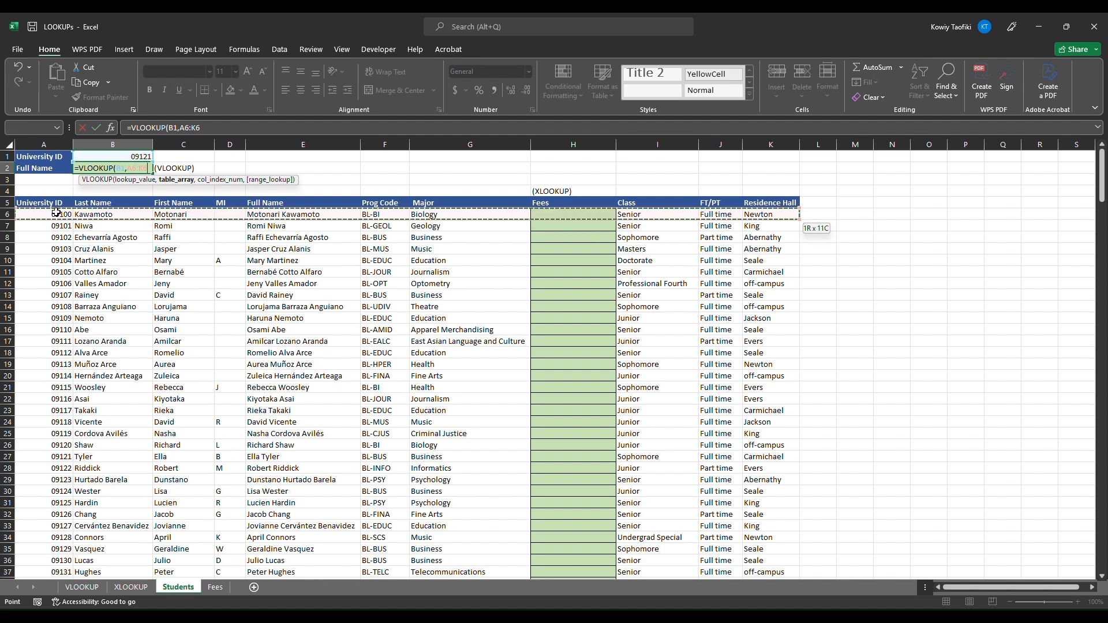
key("ctrl+shift+Down")
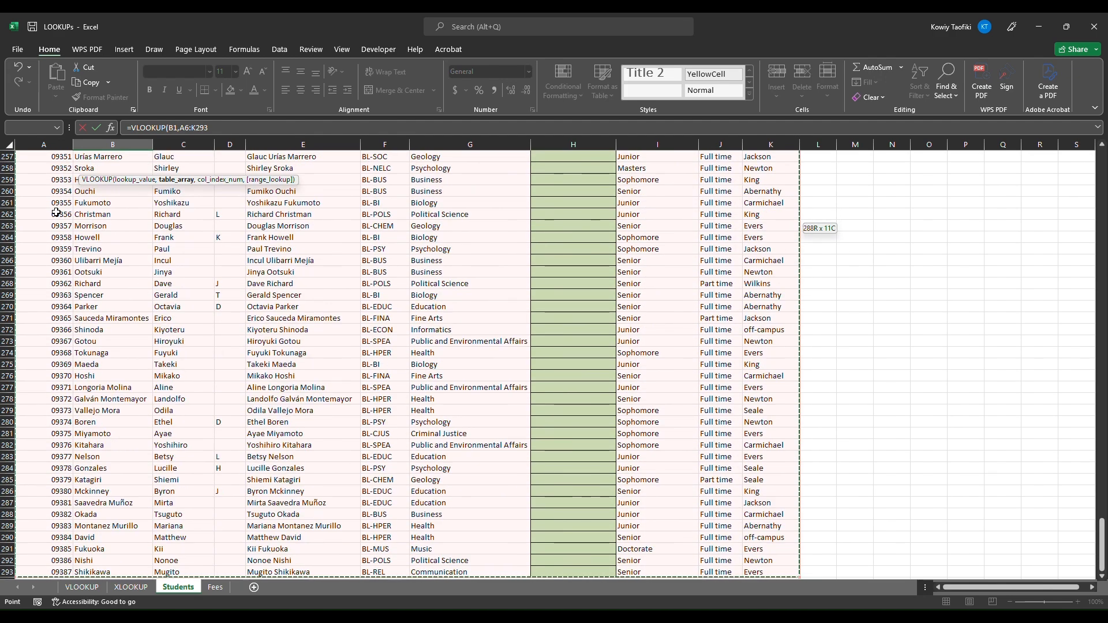
- Complete the Full Name VLOOKUP with column index 5 and range lookup 0
type(",5")
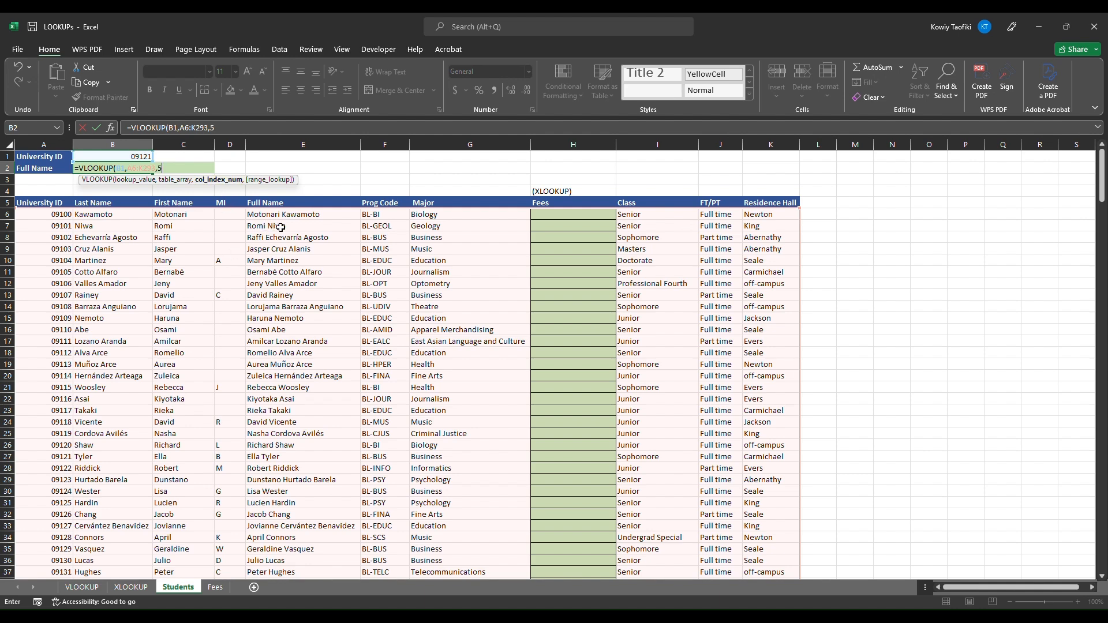
type(",")
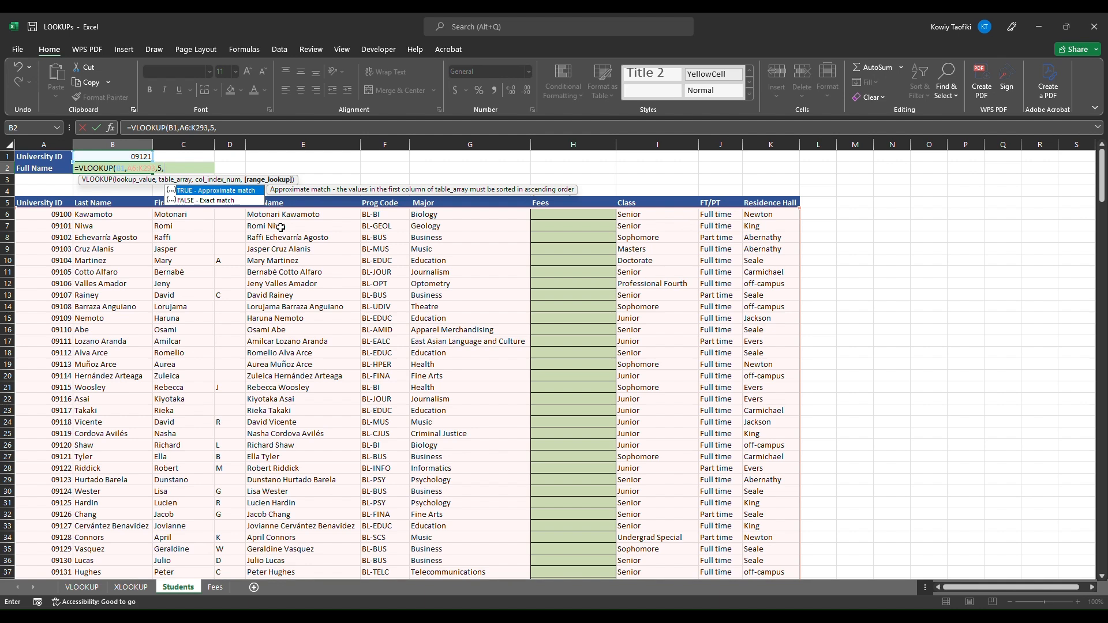
type("0)")
key("Return")
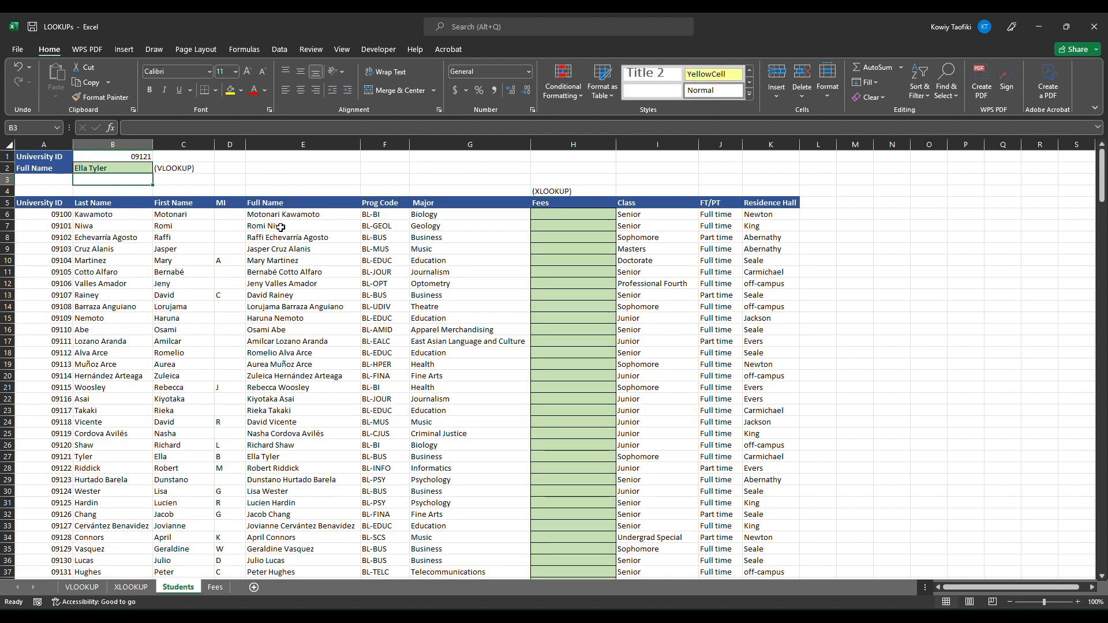
- Replace the University ID in B1 with the one from row 35 to test the Full Name lookup
key("Up")
key("Up")
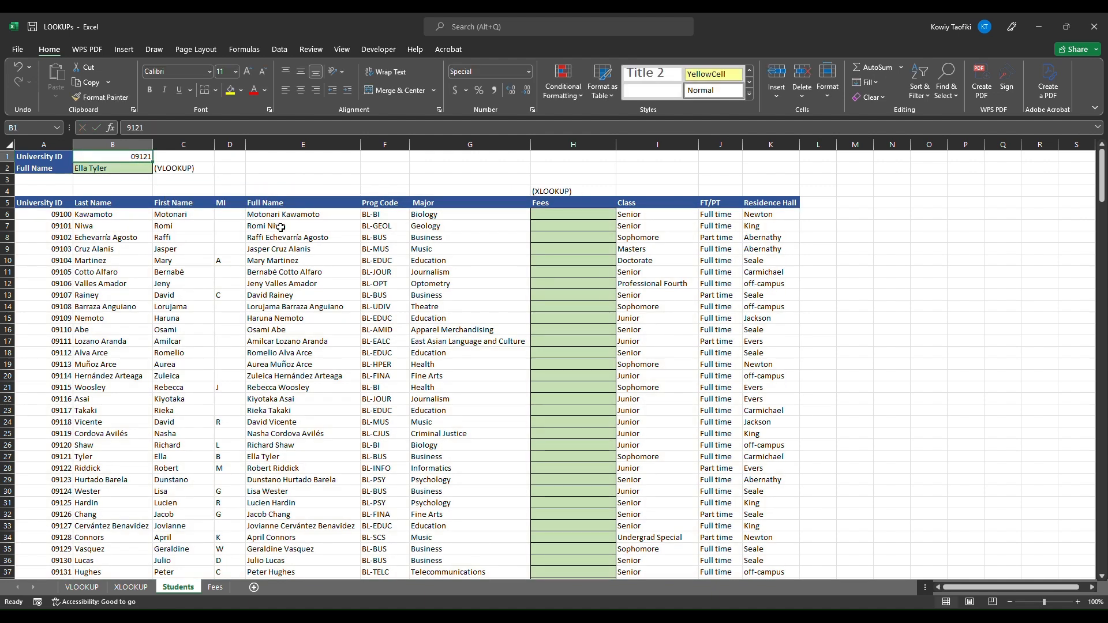
key("Down")
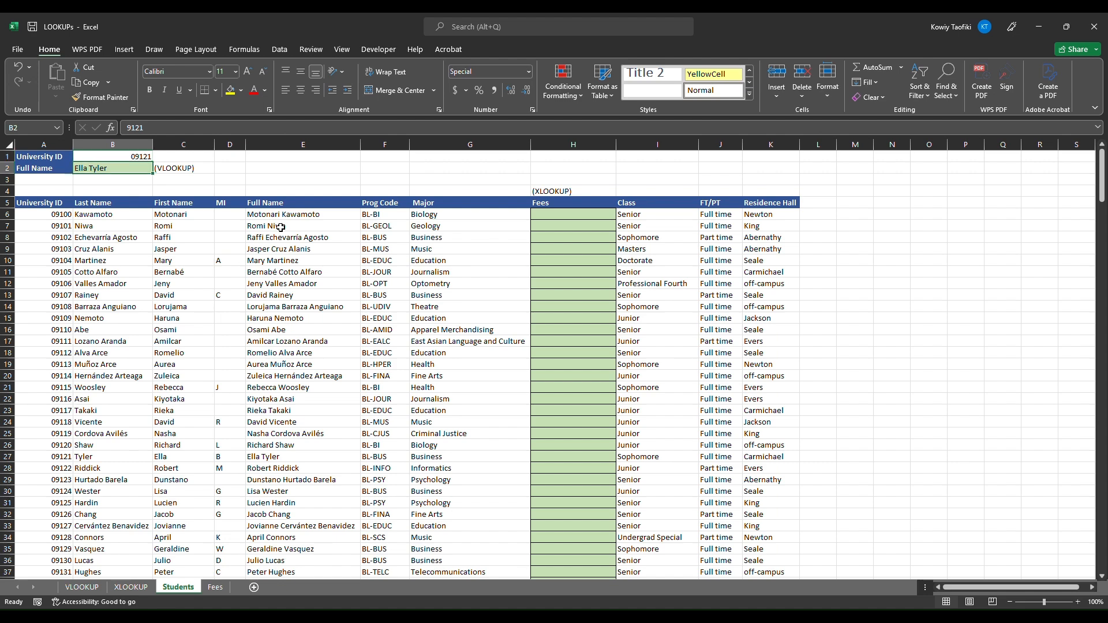
key("Up")
key("Down")
key("Up")
type("0912")
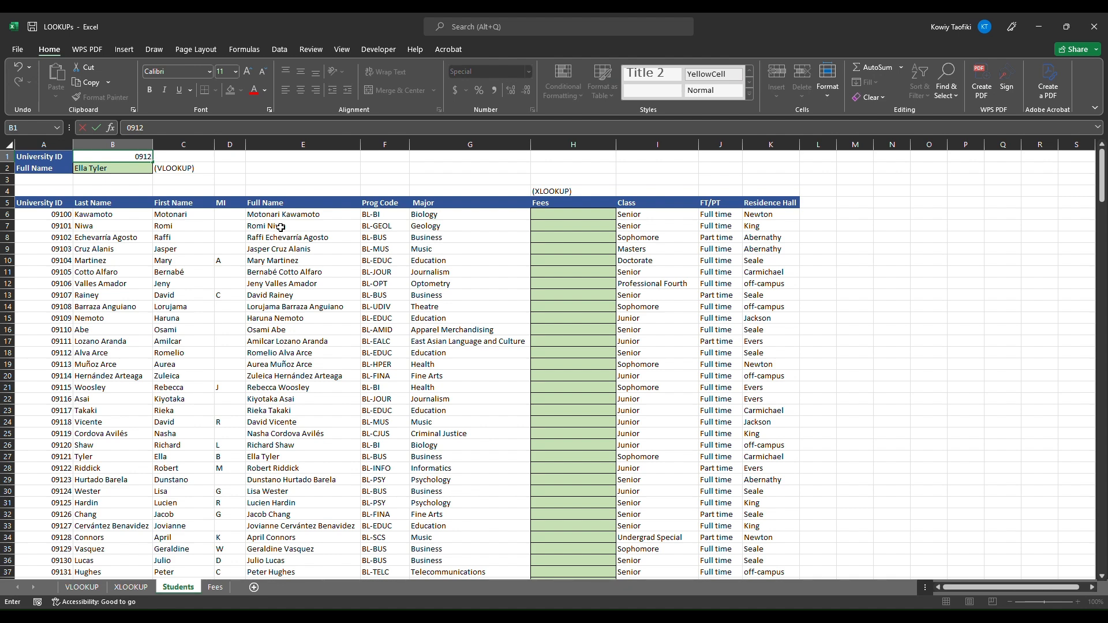
type("9")
key("Return")
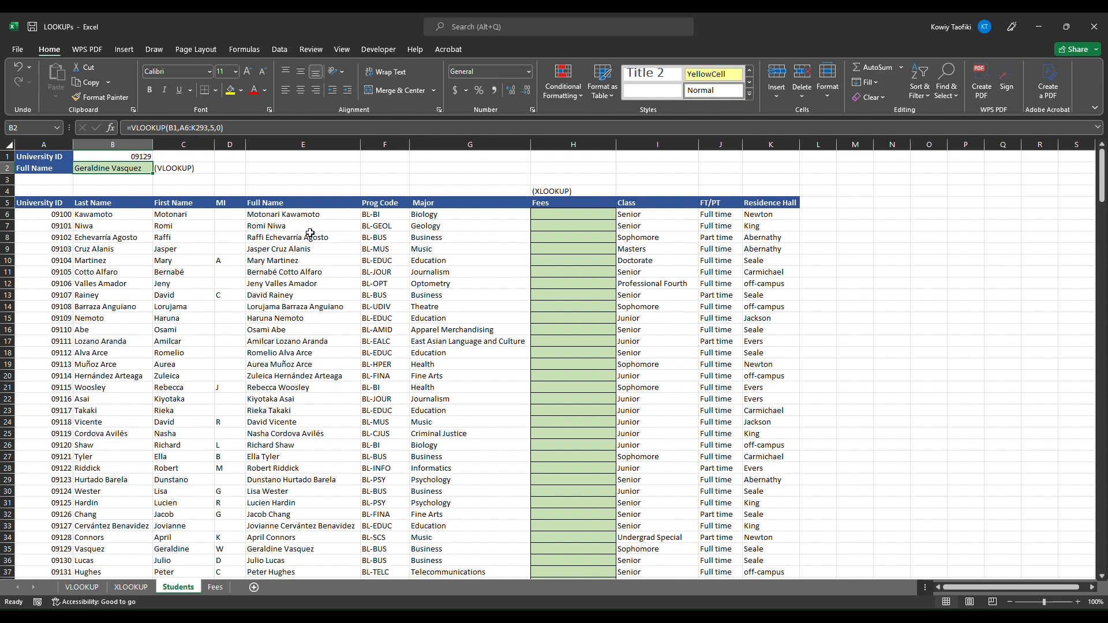
- Examine the Program and Fee columns on the Fees sheet against the Major column on the Students sheet
left_click(540, 223)
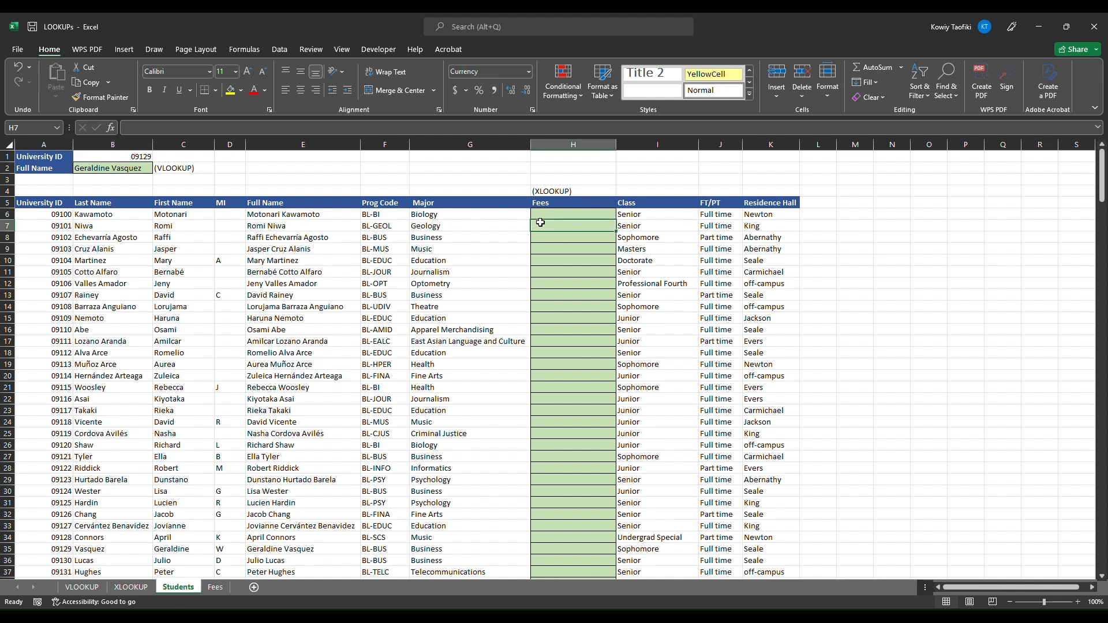
left_click(562, 214)
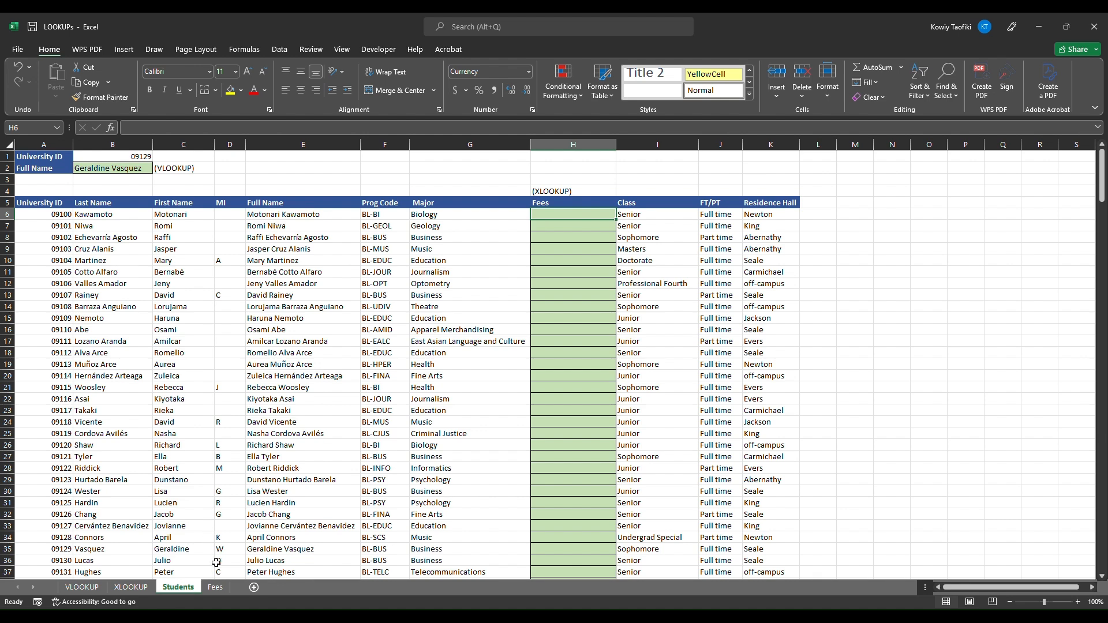
left_click(218, 589)
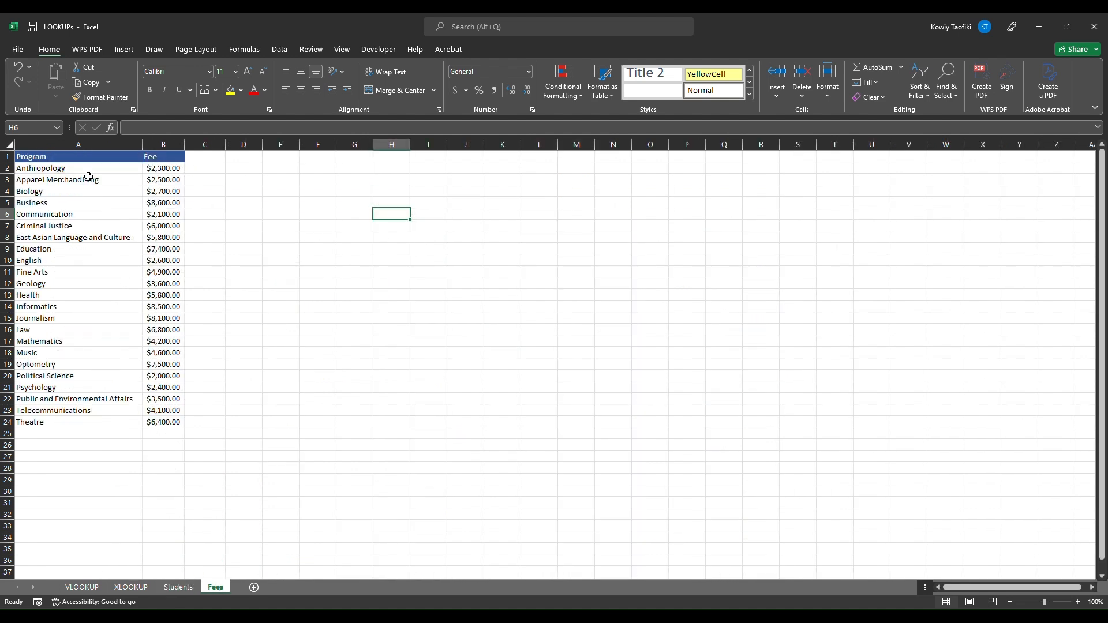
left_click_drag(75, 167, 72, 413)
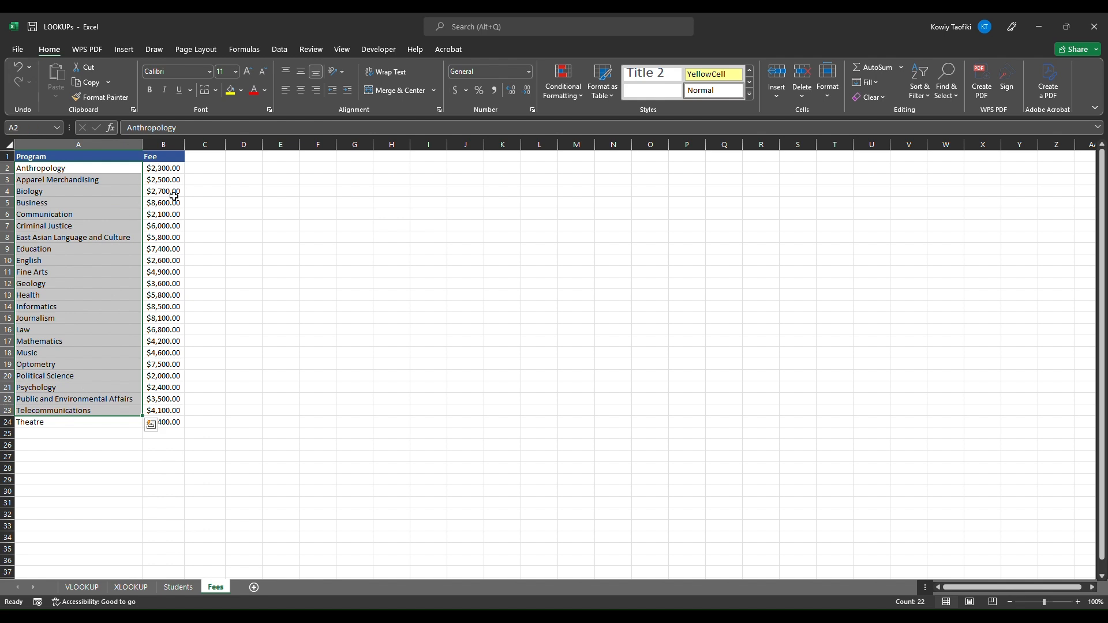
left_click(178, 588)
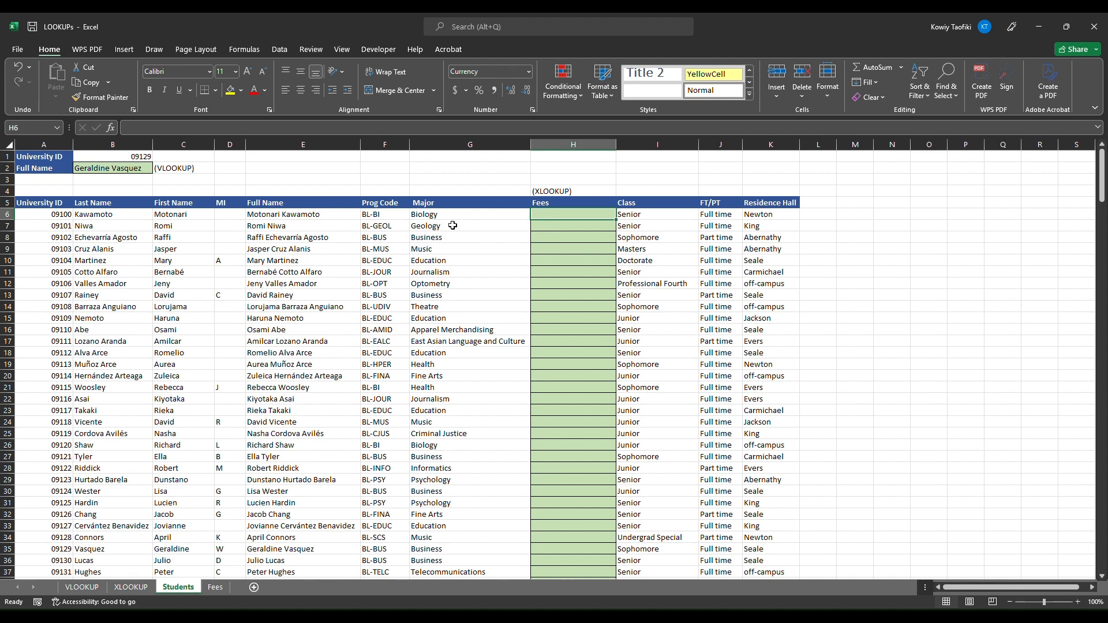
left_click(219, 588)
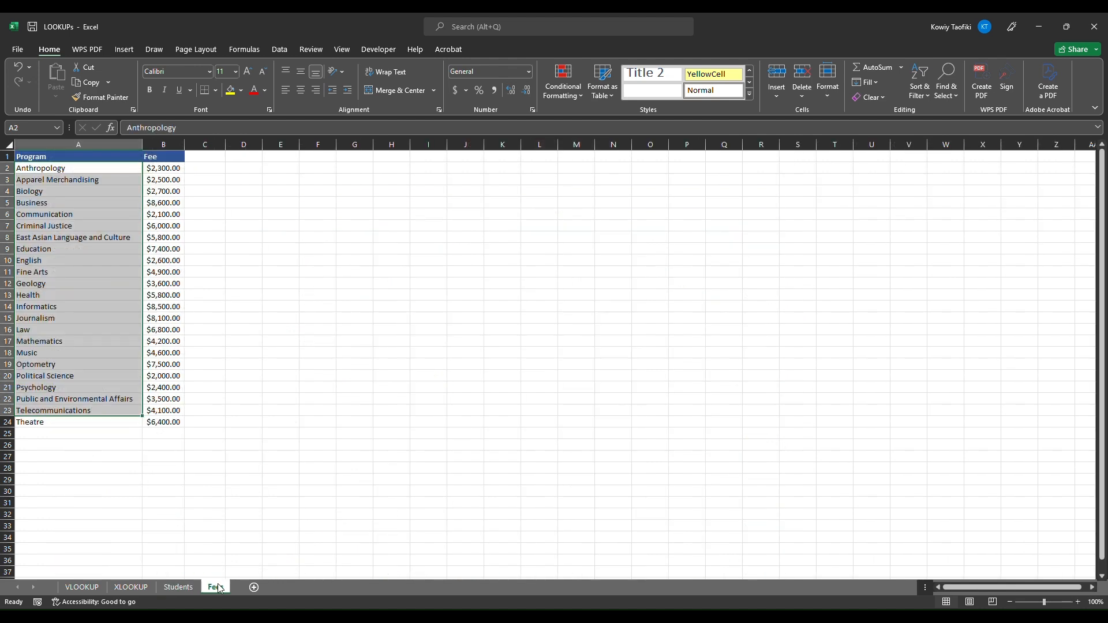
left_click(192, 587)
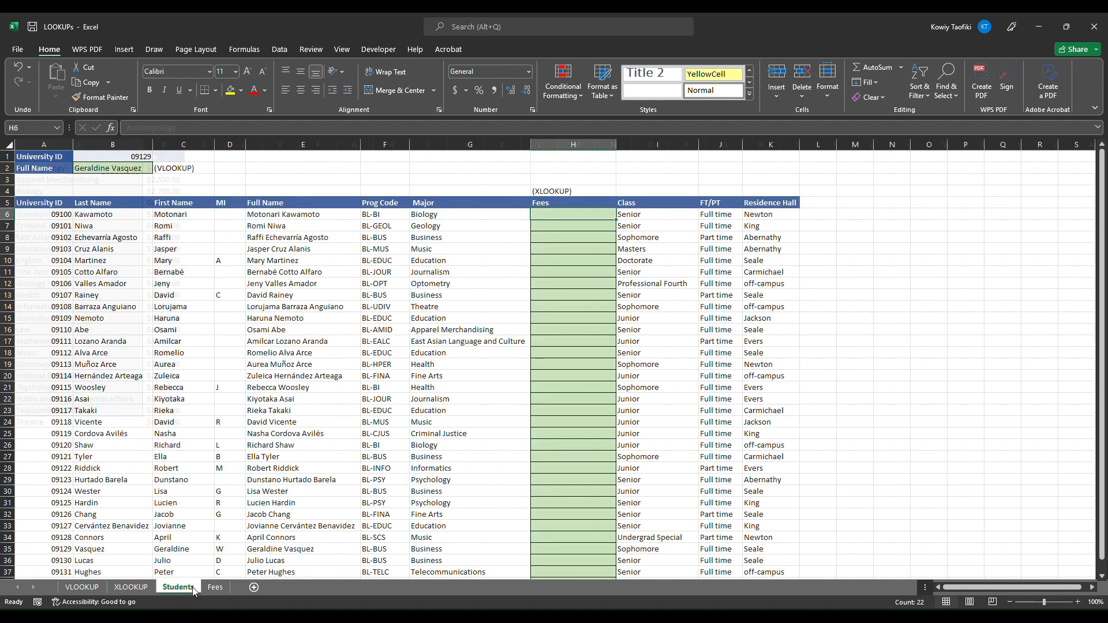
left_click(215, 588)
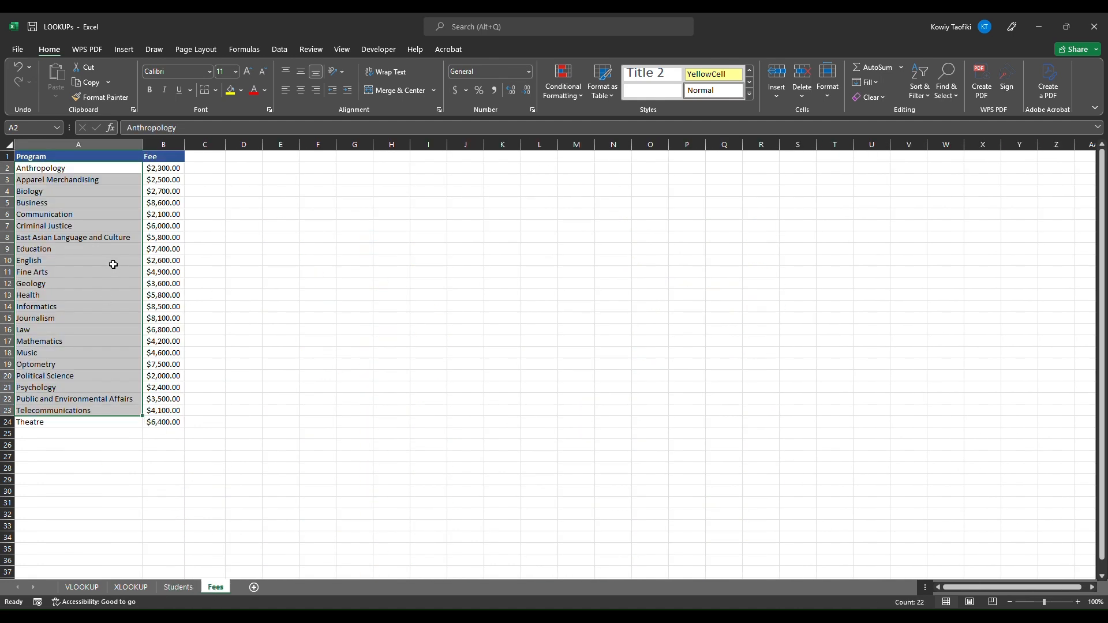
left_click(69, 270)
left_click(148, 194)
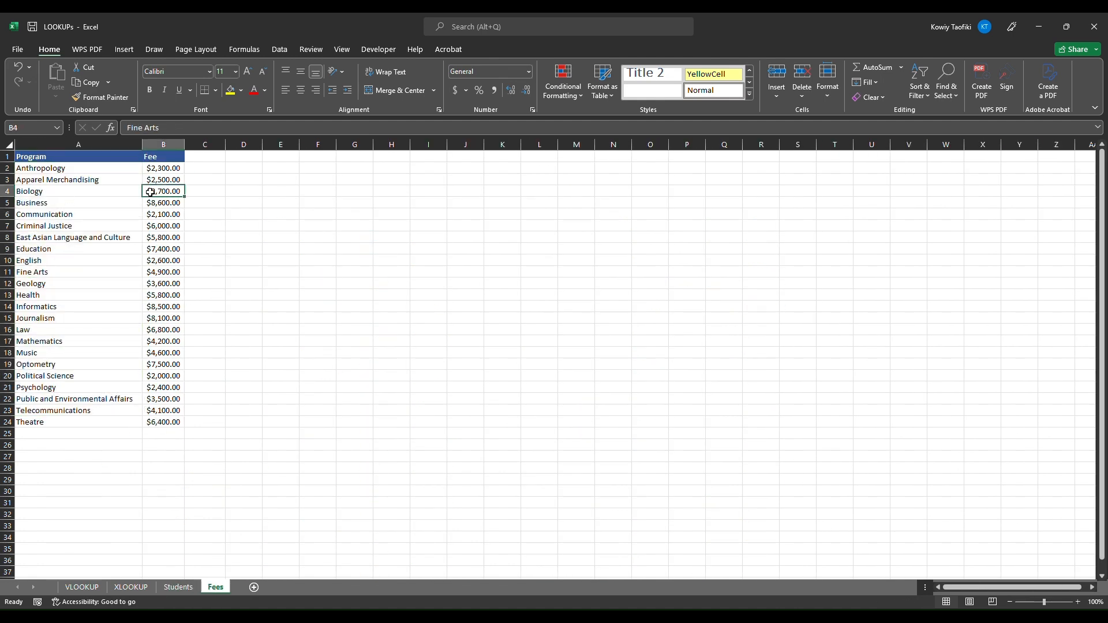
left_click(178, 590)
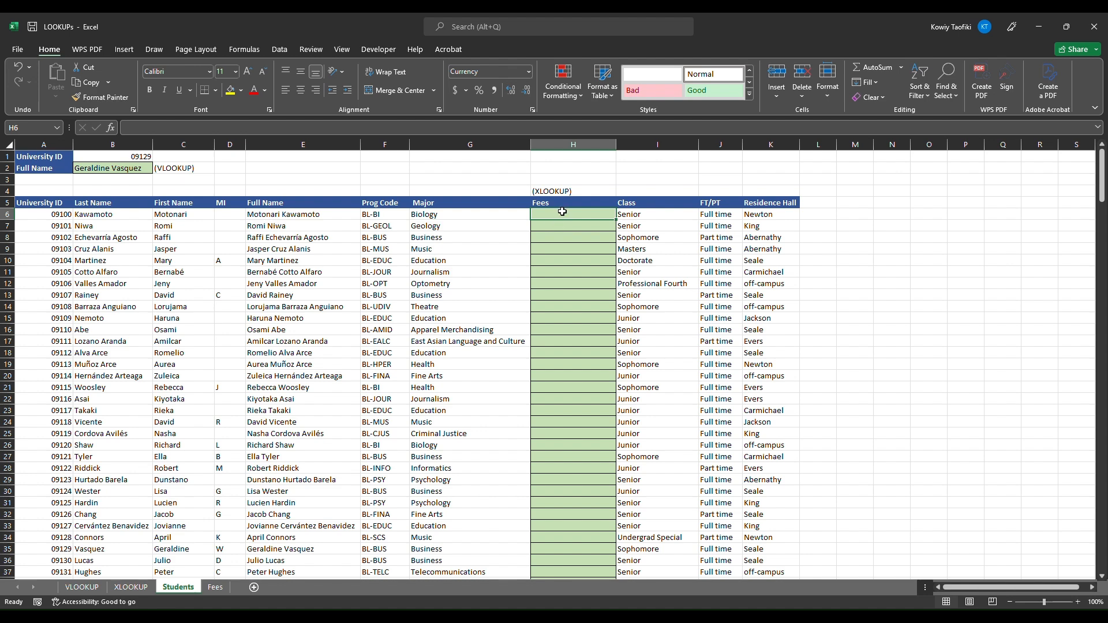
- Start an XLOOKUP formula in H6 of the Students sheet with the major in G6 as the lookup value
left_click_drag(564, 220, 565, 221)
left_click(565, 217)
type("=xl")
key("Tab")
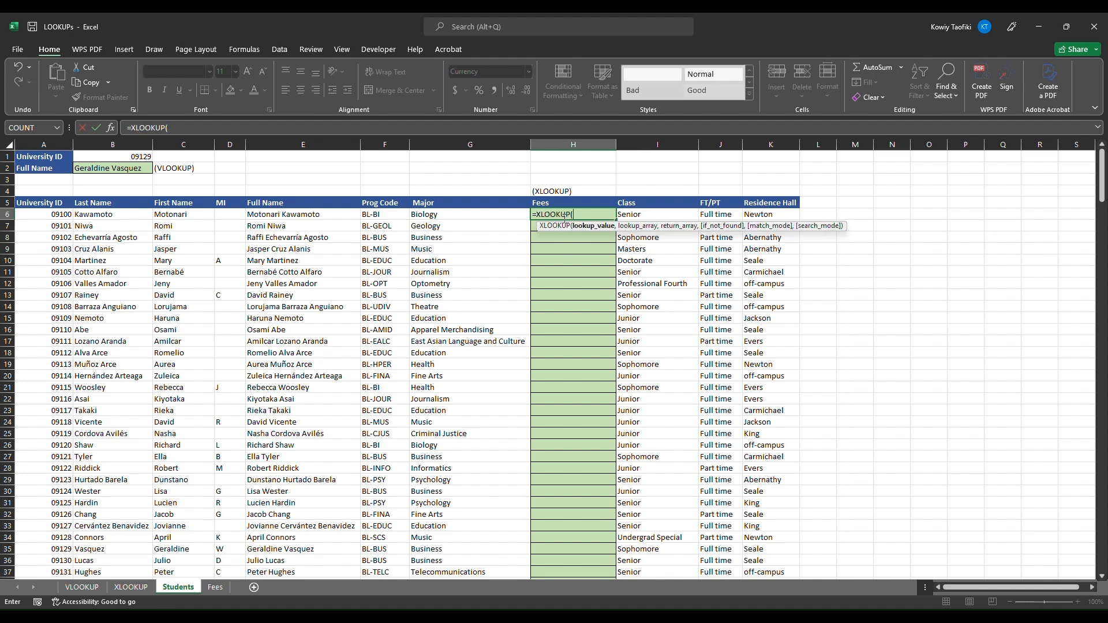
left_click(485, 217)
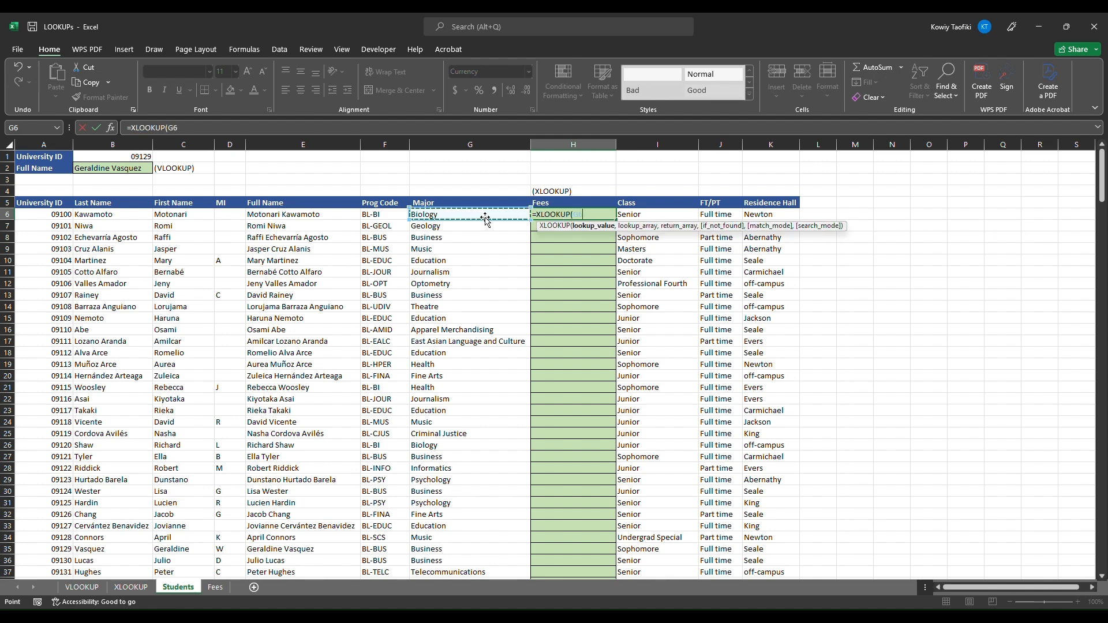
type(",")
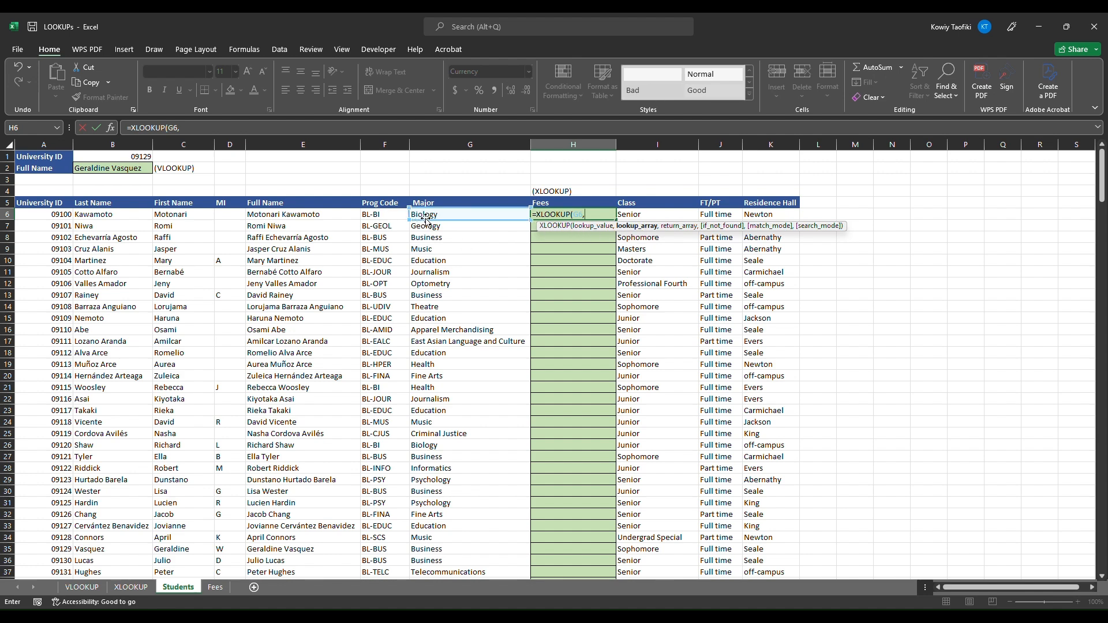
- Set the XLOOKUP lookup array to the program names on the Fees sheet, A2:A24
left_click(215, 588)
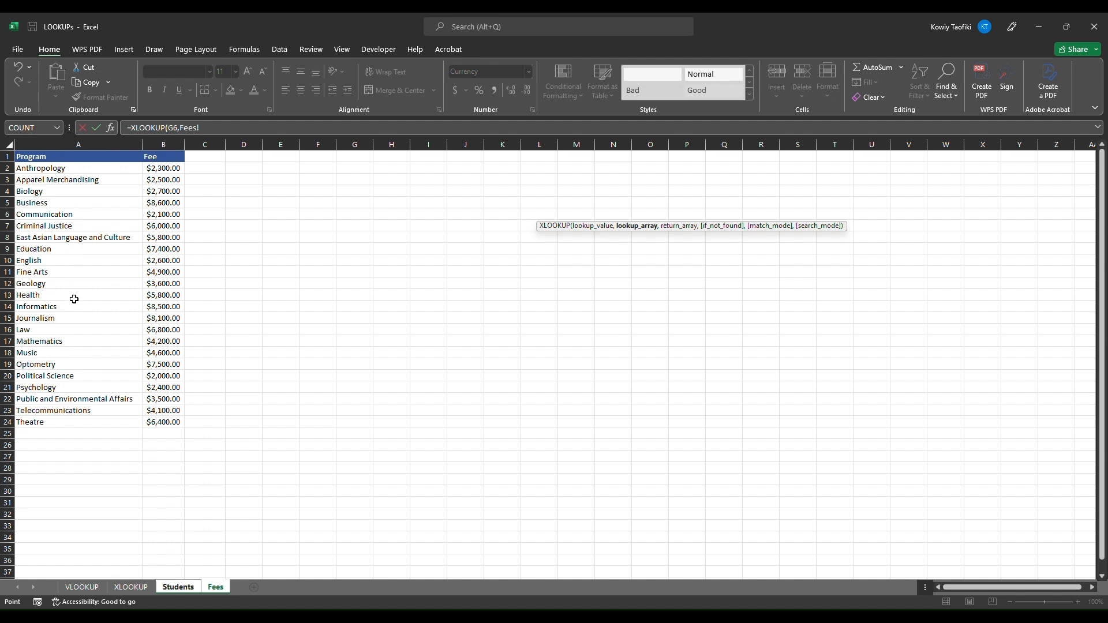
left_click(54, 169)
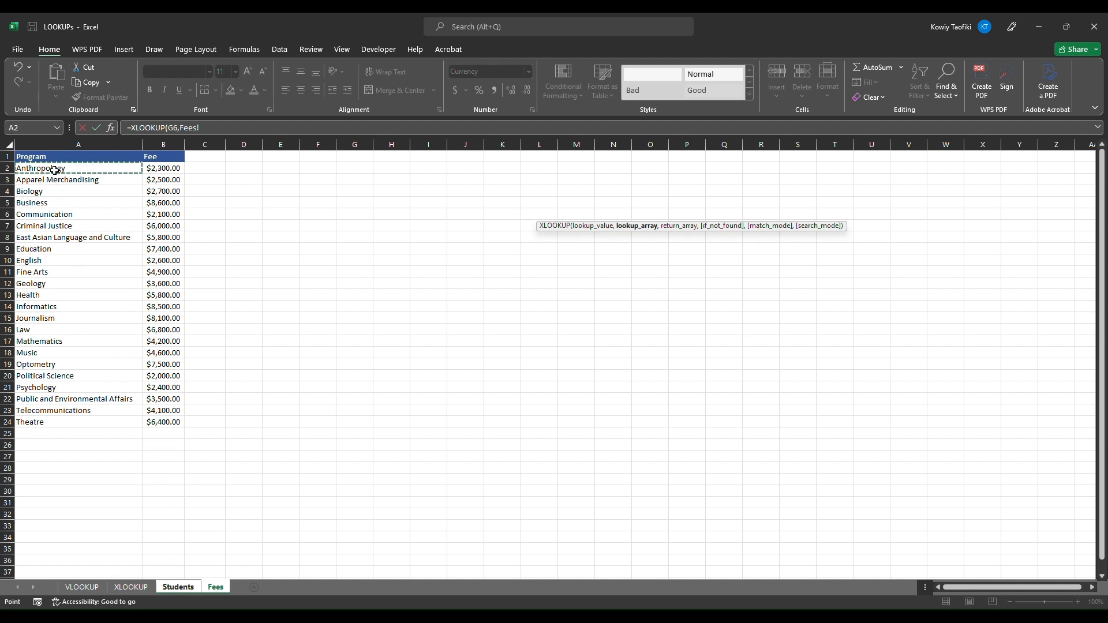
key("ctrl+shift+Down")
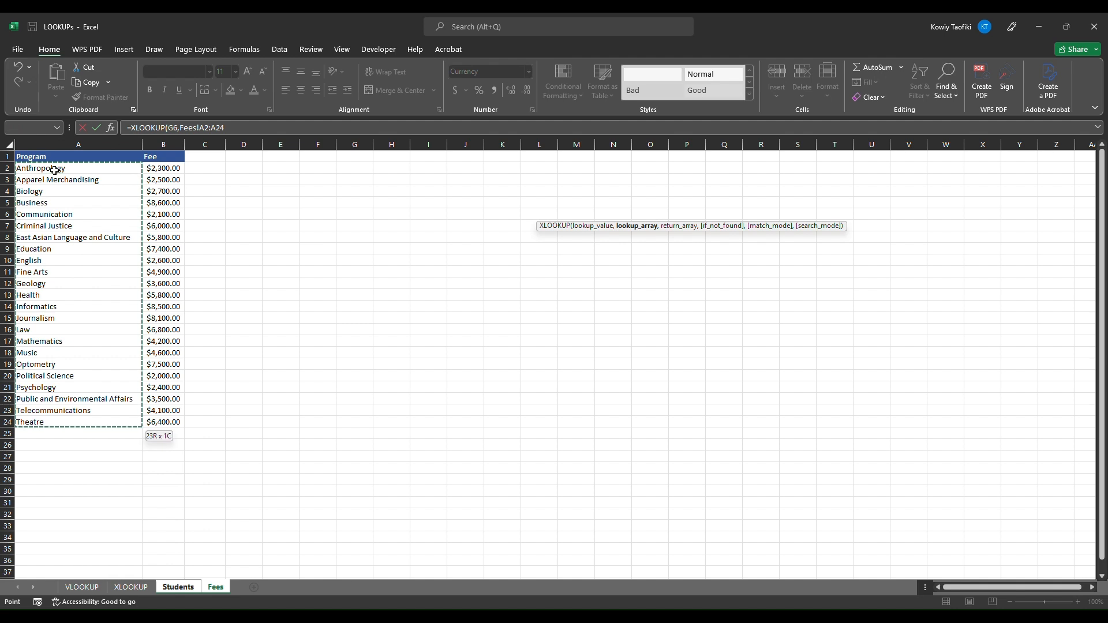
type(",")
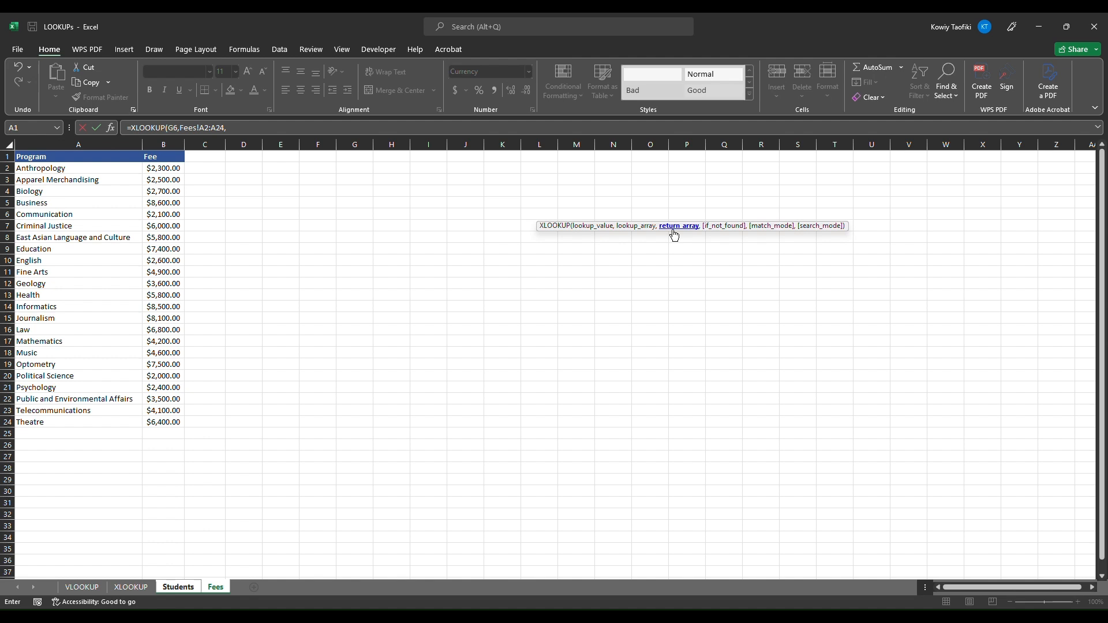
- Complete the XLOOKUP with return array B2:B24 on the Fees sheet, if_not_found left empty and match mode 0
left_click(166, 170)
key("ctrl+shift+Down")
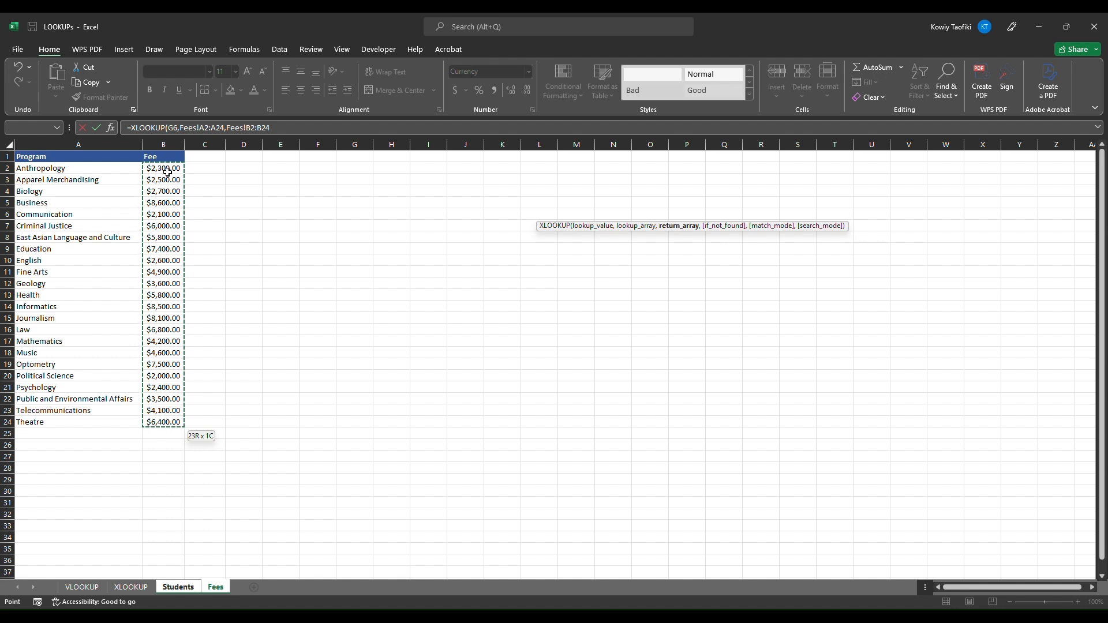
type(",")
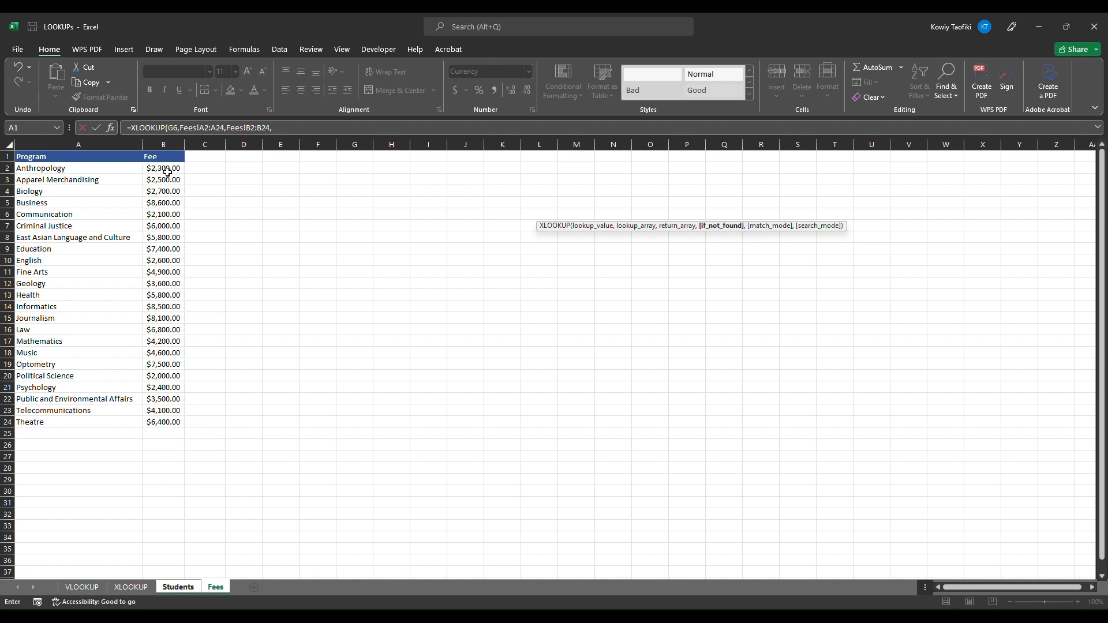
type(",")
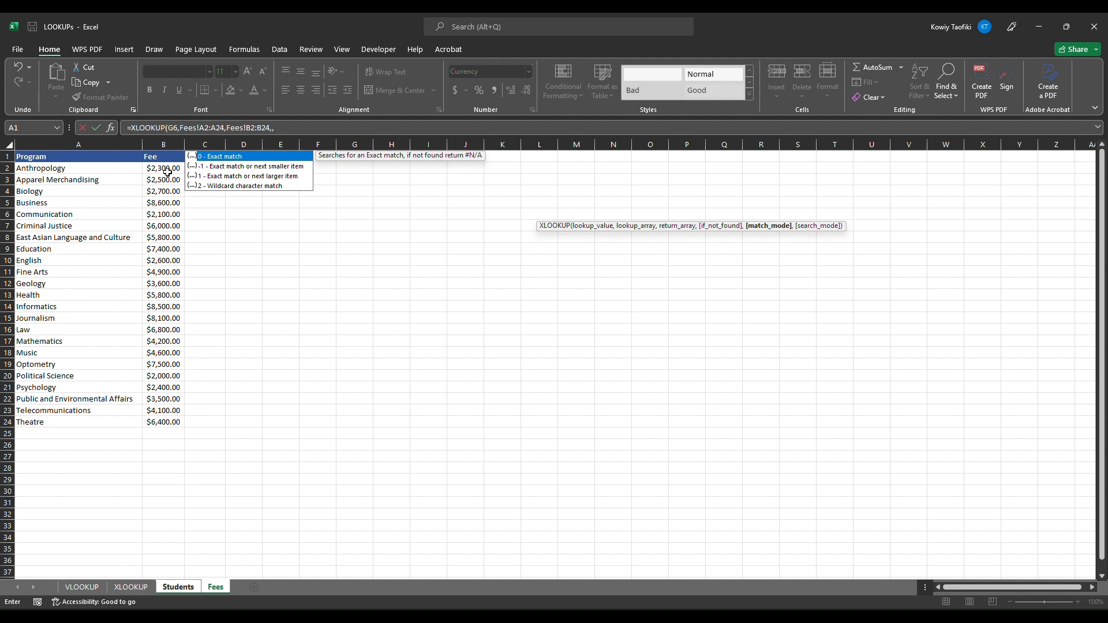
type("0")
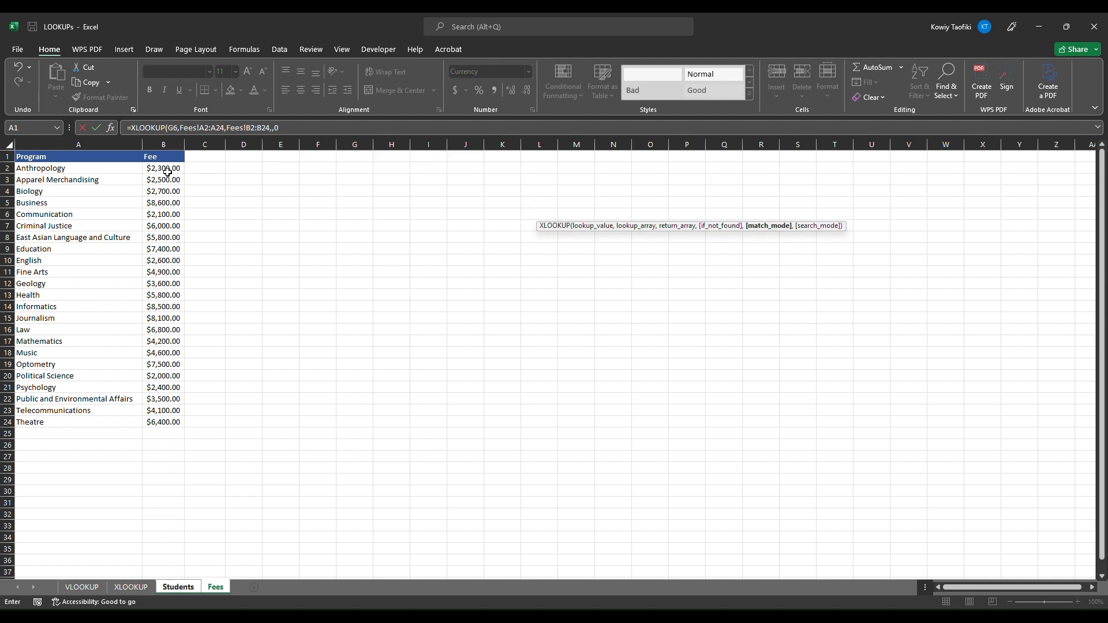
type(")")
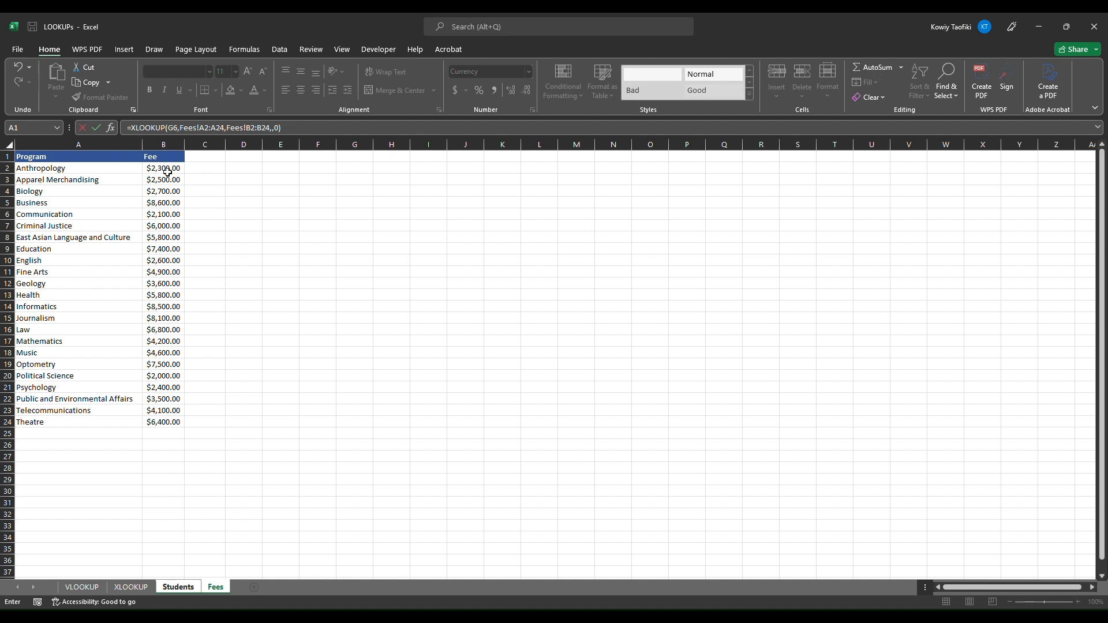
key("Return")
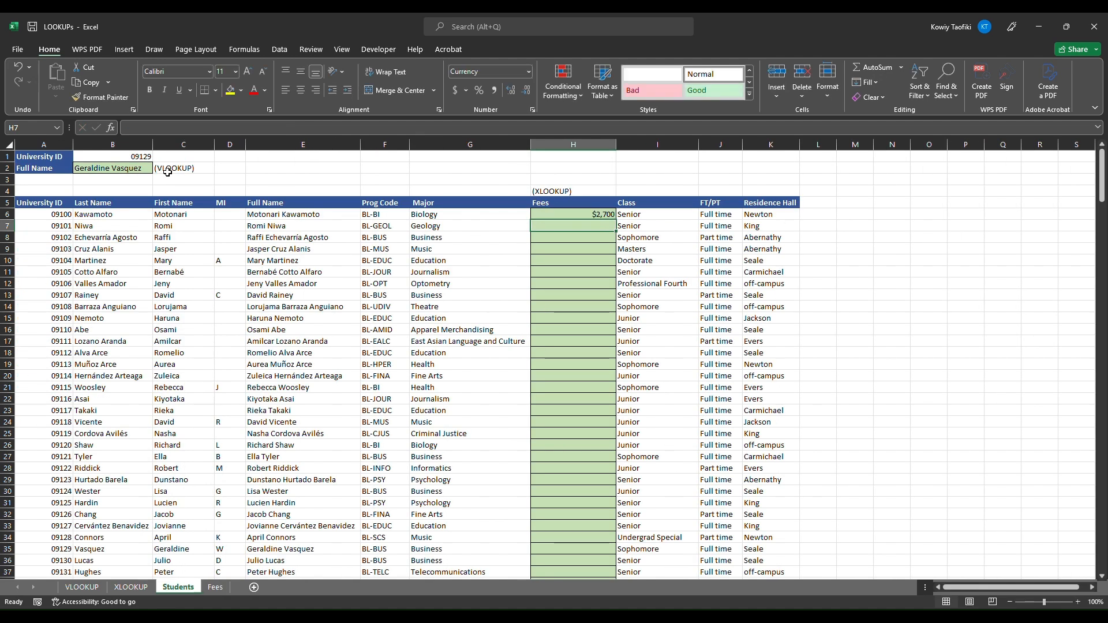
- Make the H6 formula's Fees ranges absolute as $A$2:$A$24 and $B$2:$B$24, and fill it down the Students sheet's Fees column
key("Up")
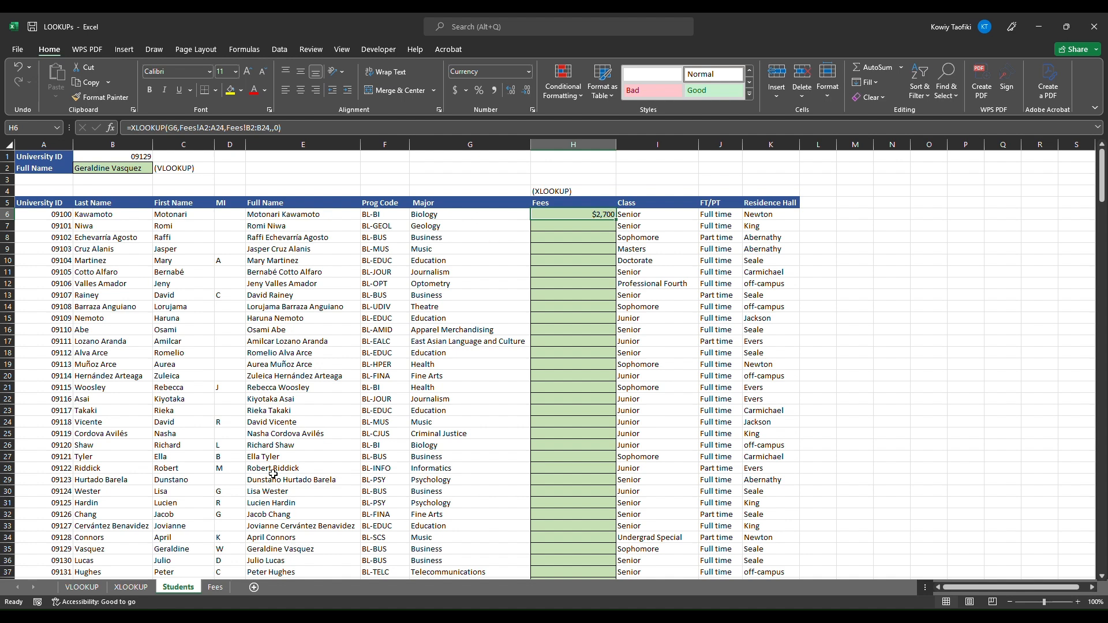
left_click(214, 587)
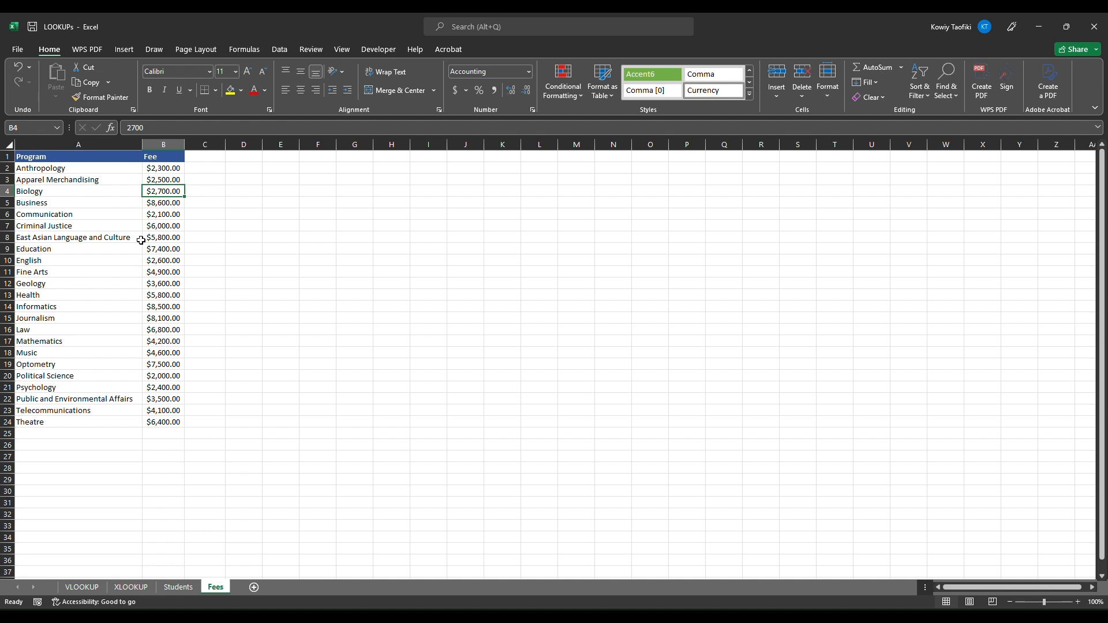
left_click(57, 175)
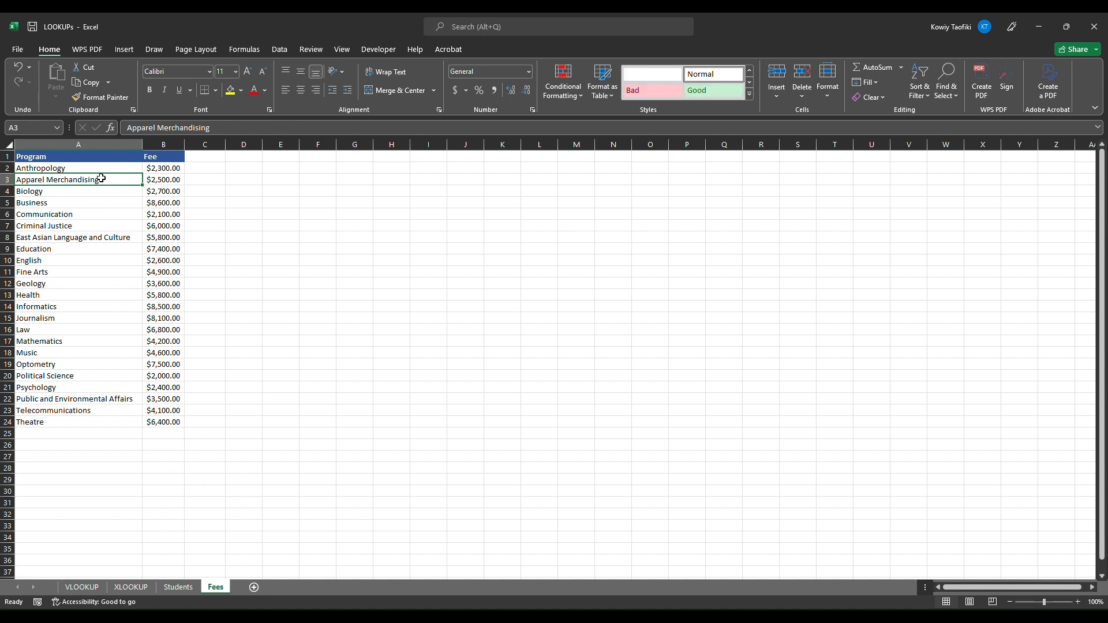
left_click_drag(69, 168, 75, 424)
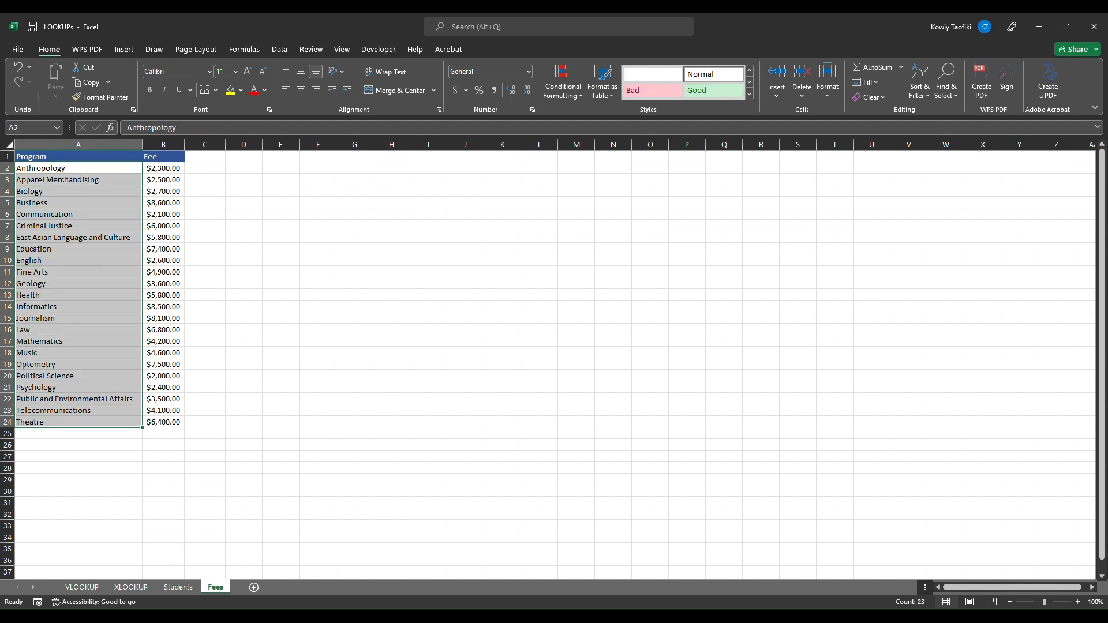
left_click(179, 586)
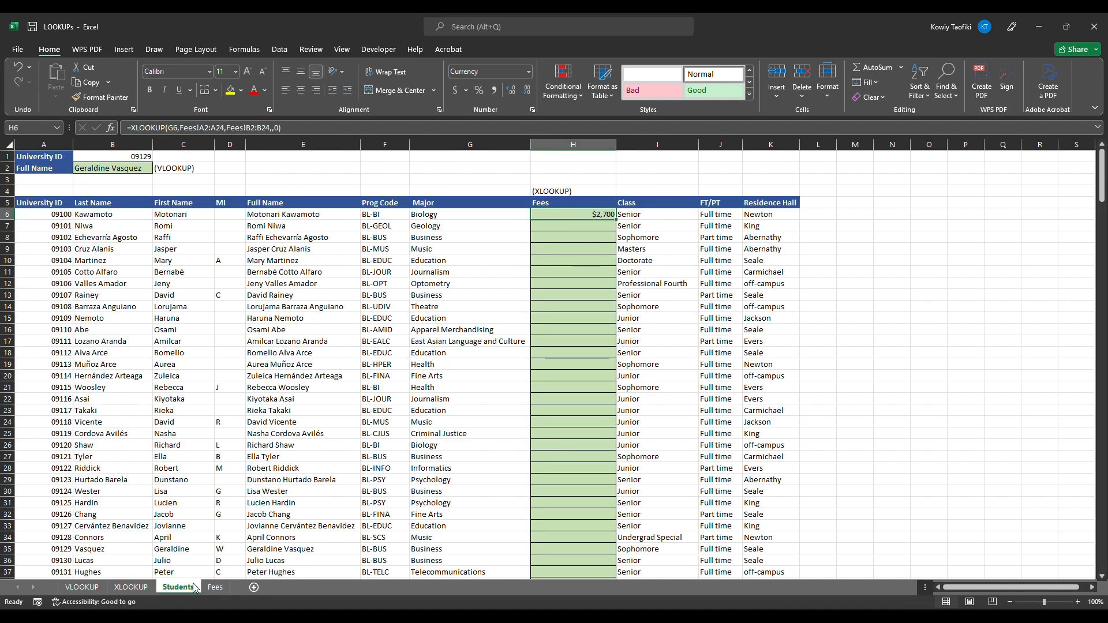
key("F2")
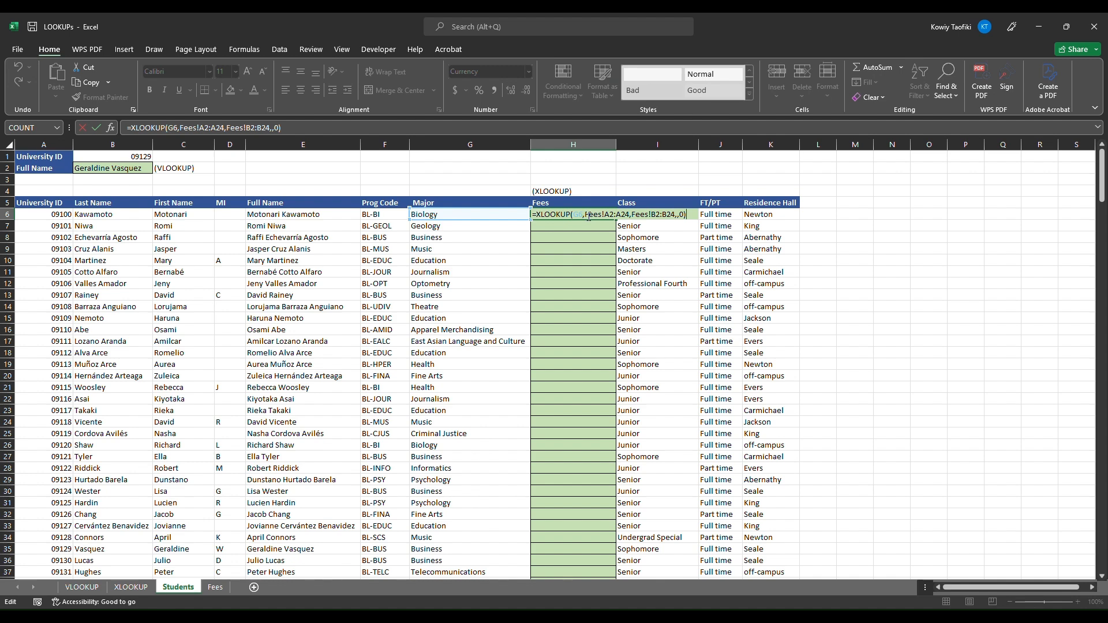
left_click_drag(586, 215, 629, 205)
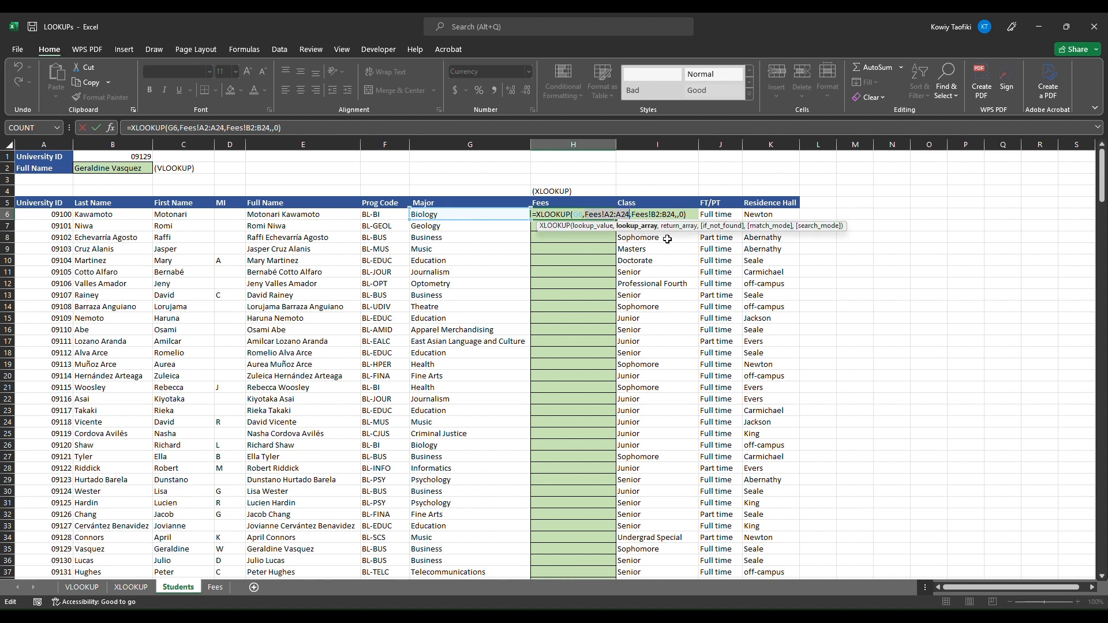
key("F4")
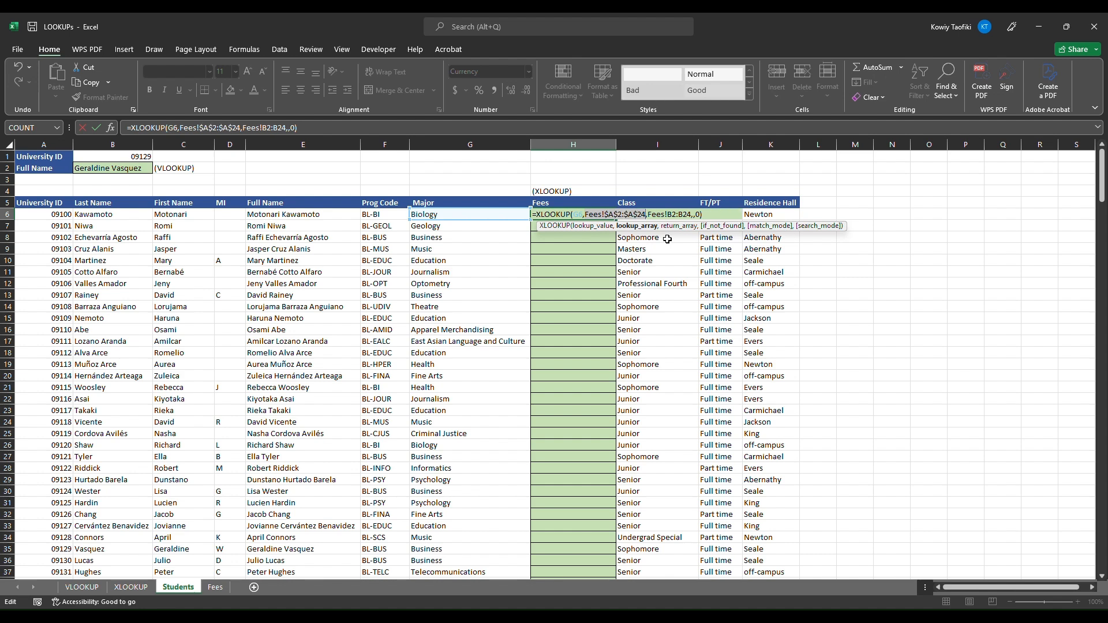
left_click_drag(691, 214, 649, 213)
key("F4")
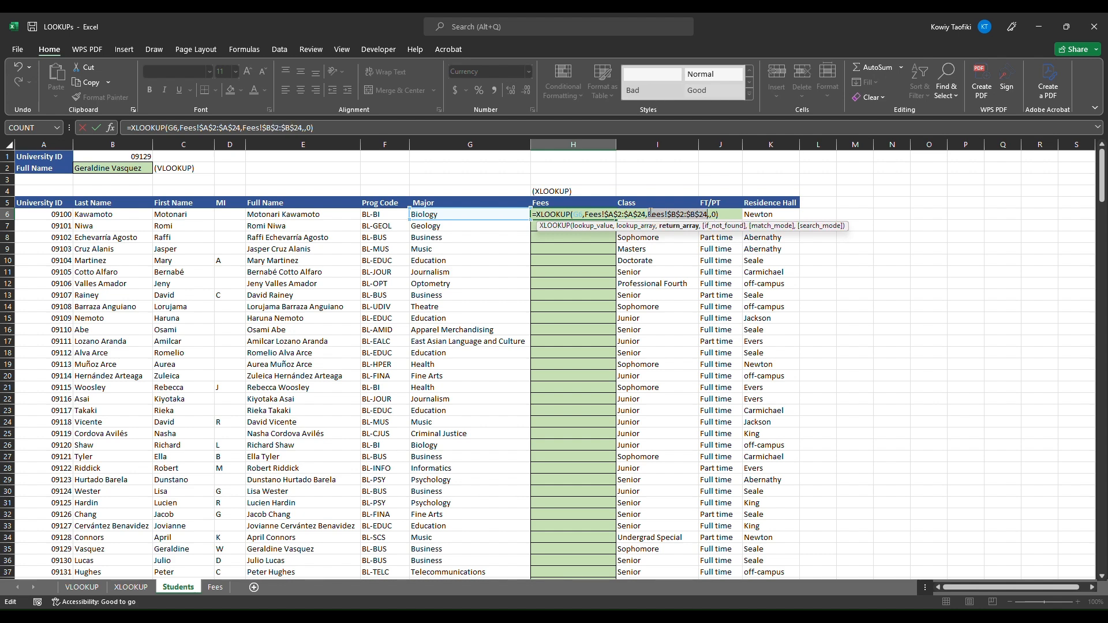
key("ctrl+Return")
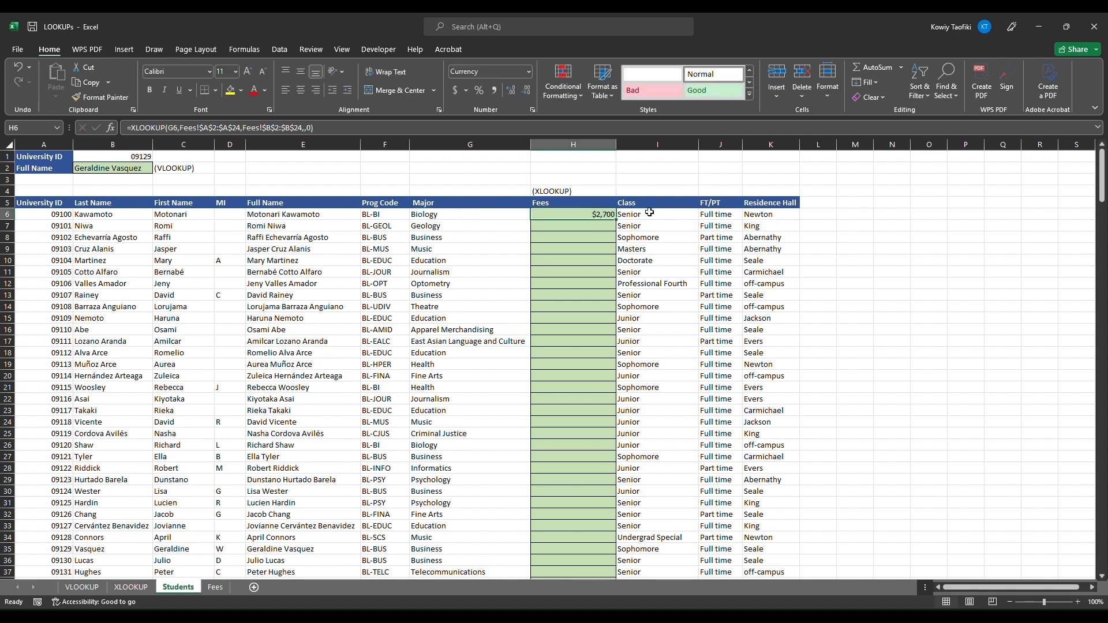
double_click(614, 221)
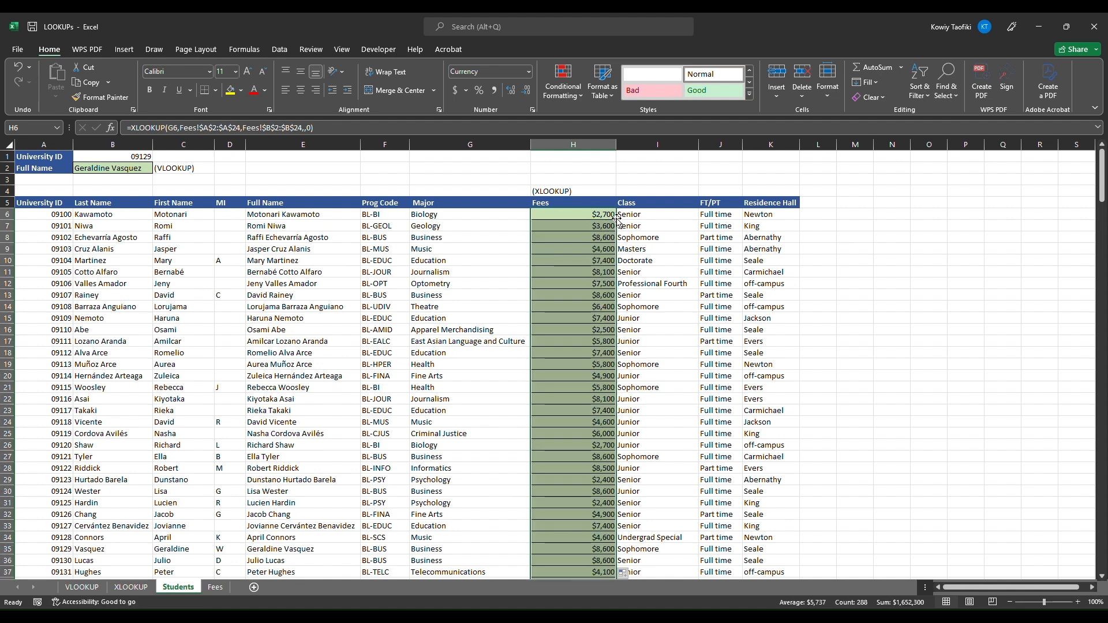
- Check the Health student's fee in row 21 of the Students sheet against the Health row on the Fees sheet
left_click(573, 241)
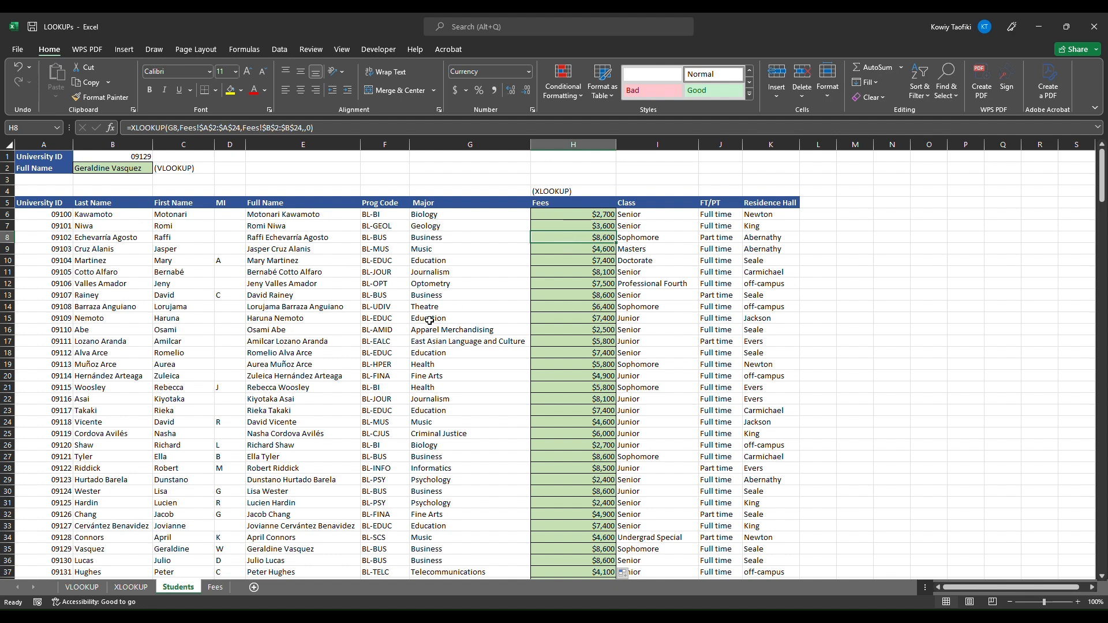
left_click(433, 387)
key("shift+space")
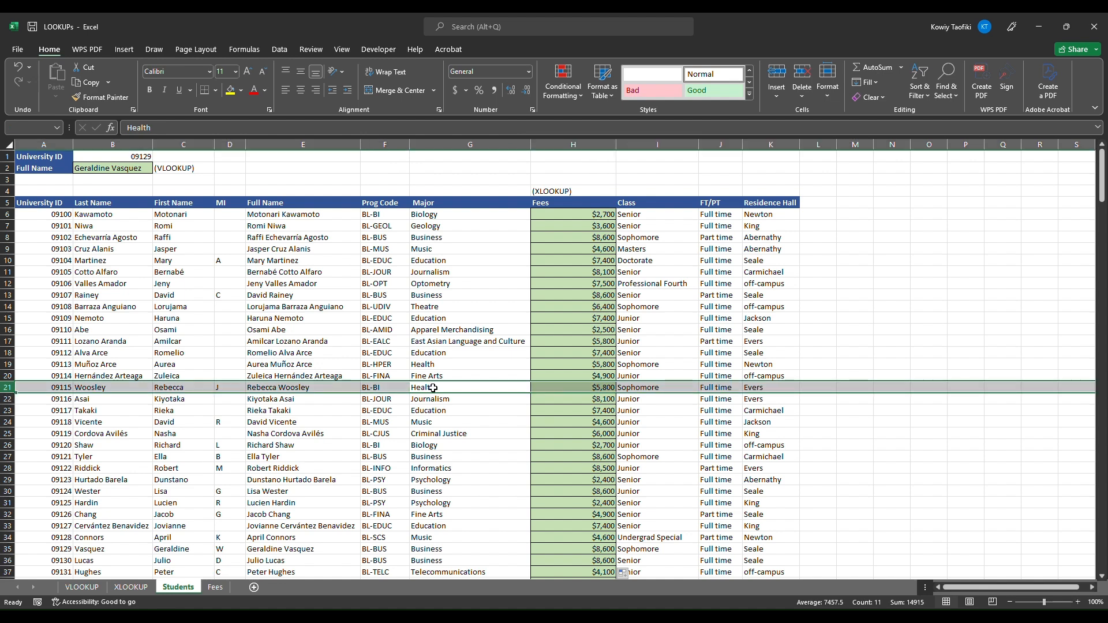
left_click(216, 588)
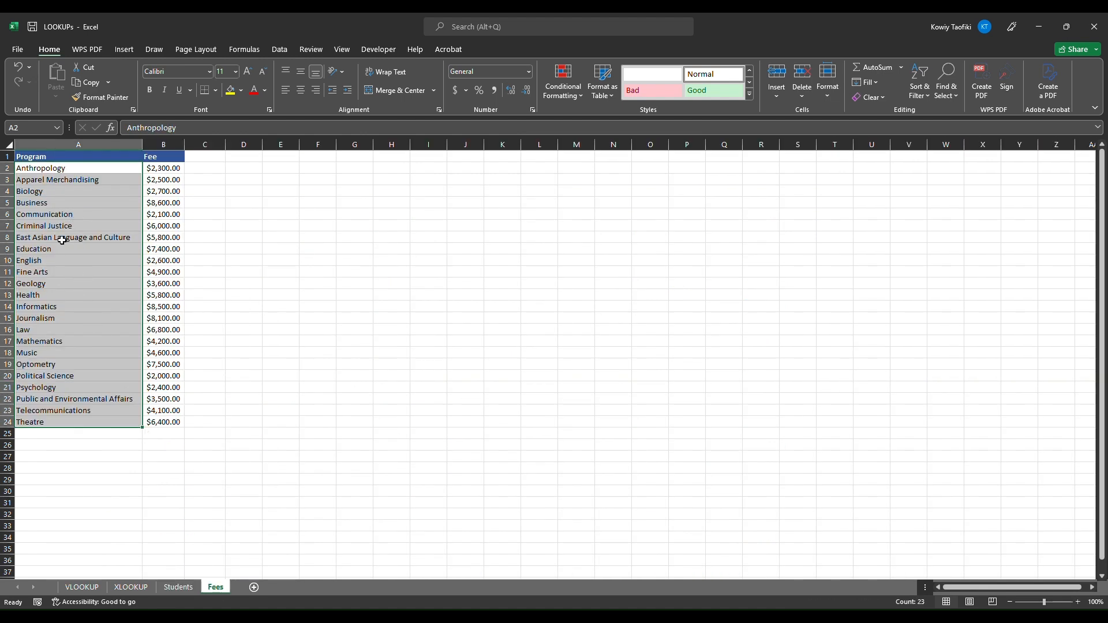
left_click(54, 295)
key("shift+space")
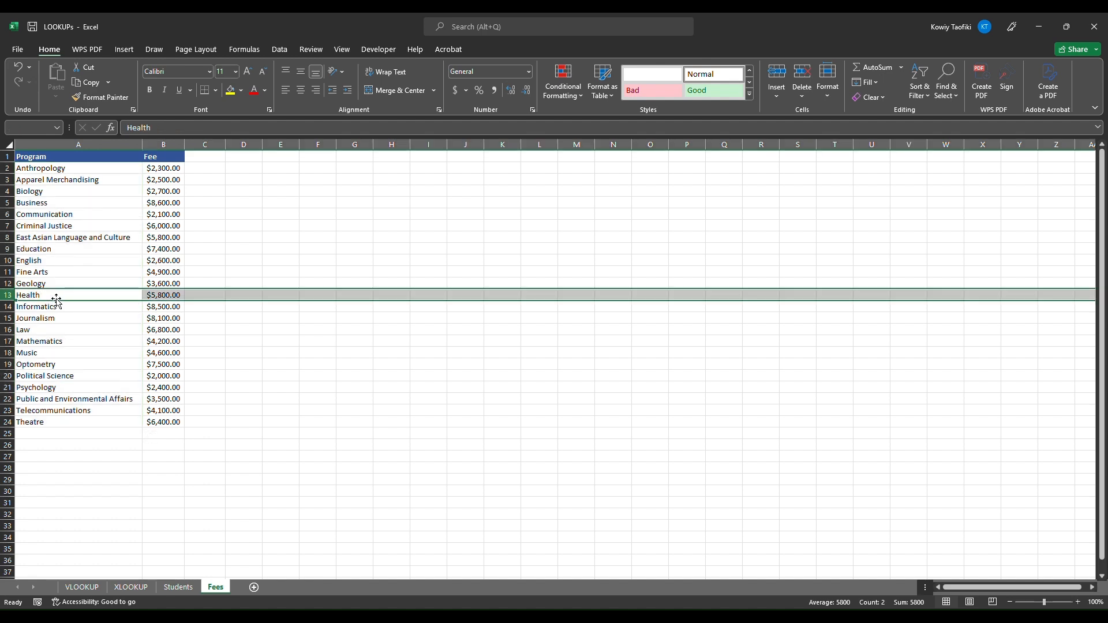
left_click(178, 587)
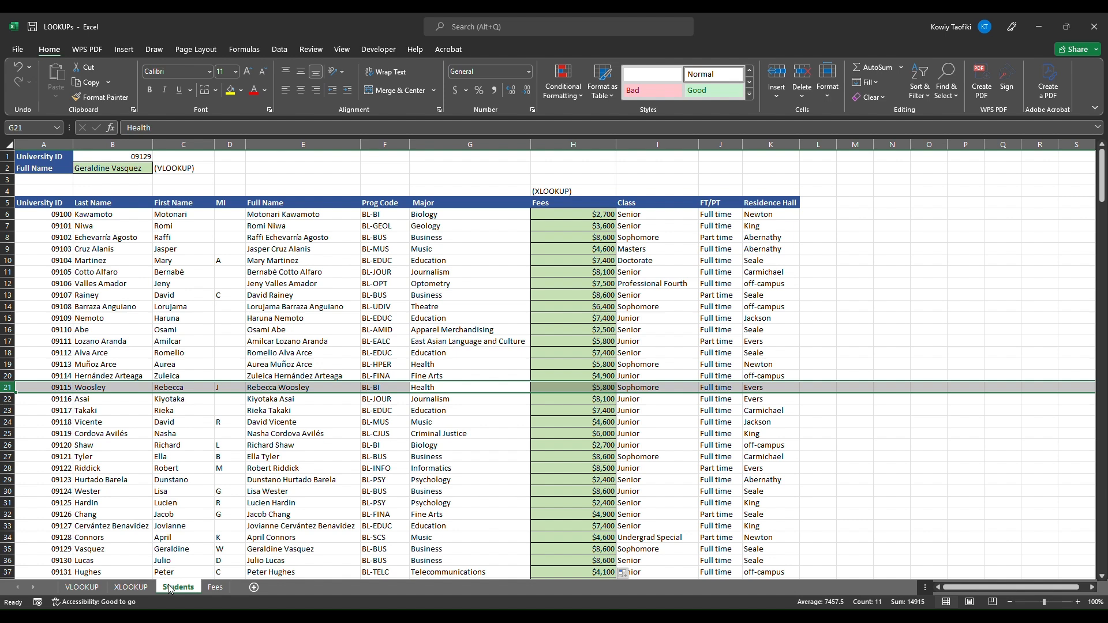
left_click(934, 298)
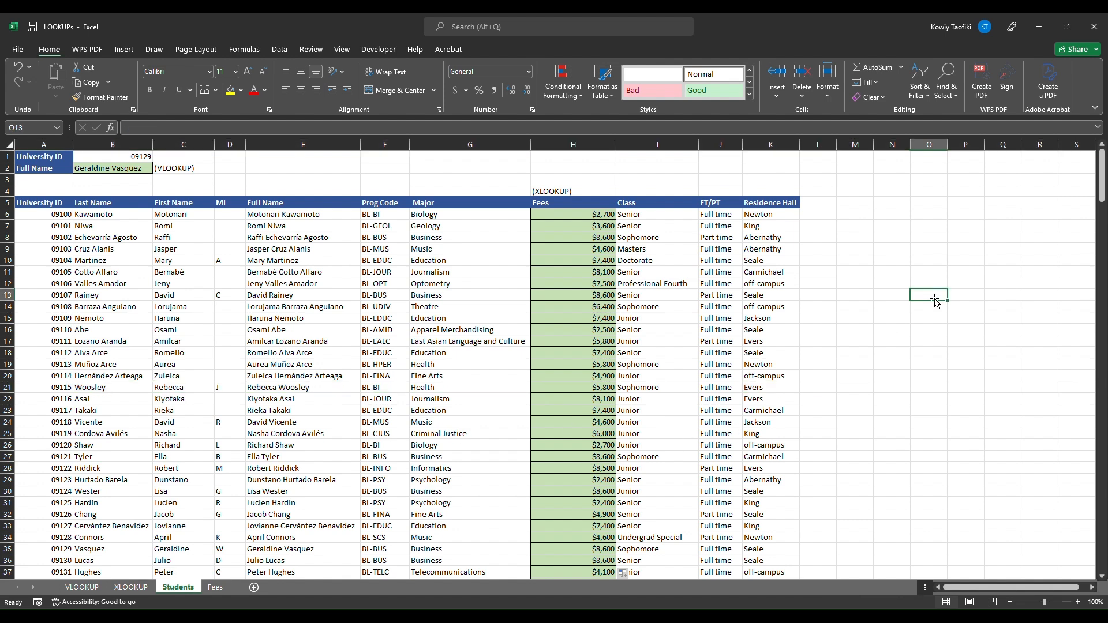